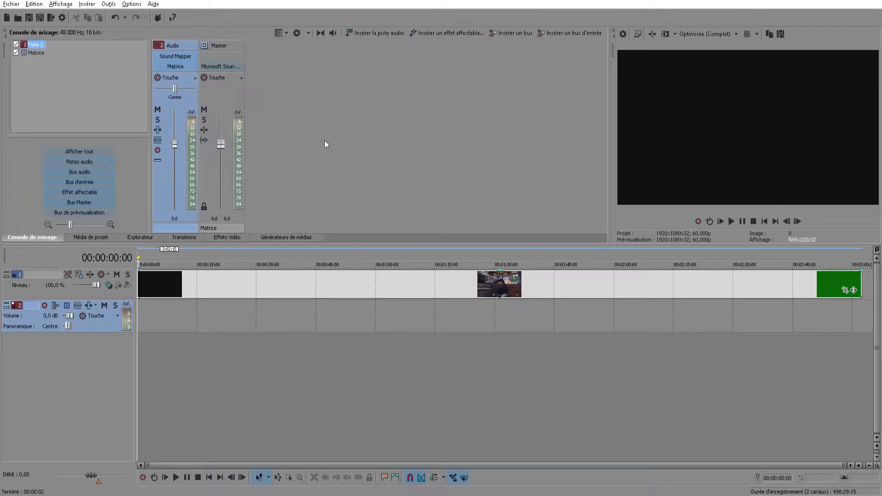
{"action": "left_click", "coordinate": [11, 4]}
{"action": "left_click", "coordinate": [23, 15]}
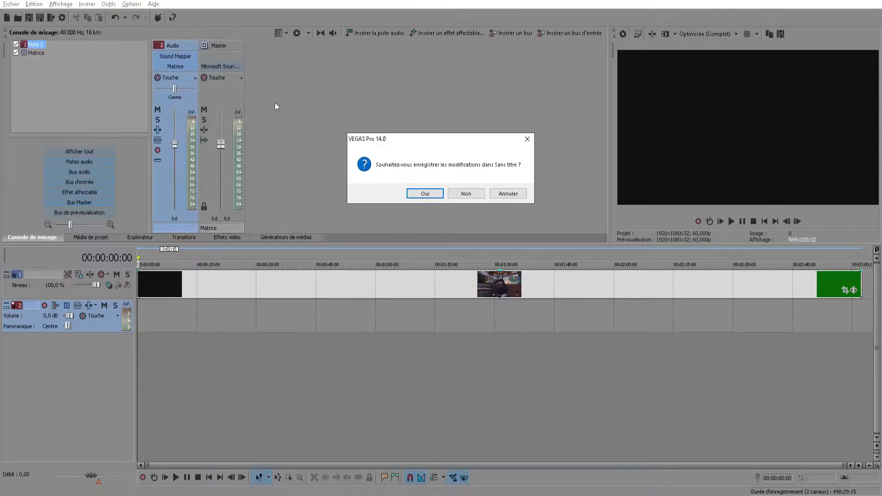
{"action": "left_click", "coordinate": [430, 193]}
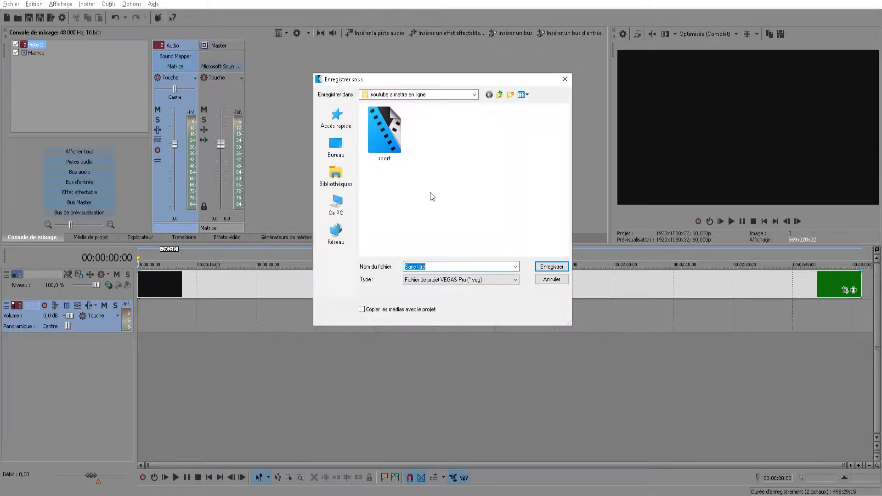
{"action": "left_click", "coordinate": [561, 84]}
Start a new project without saving the current one, using the YOUTUBE template at 1920 × 1080 and 60 fps
{"action": "left_click", "coordinate": [12, 4]}
{"action": "left_click", "coordinate": [23, 14]}
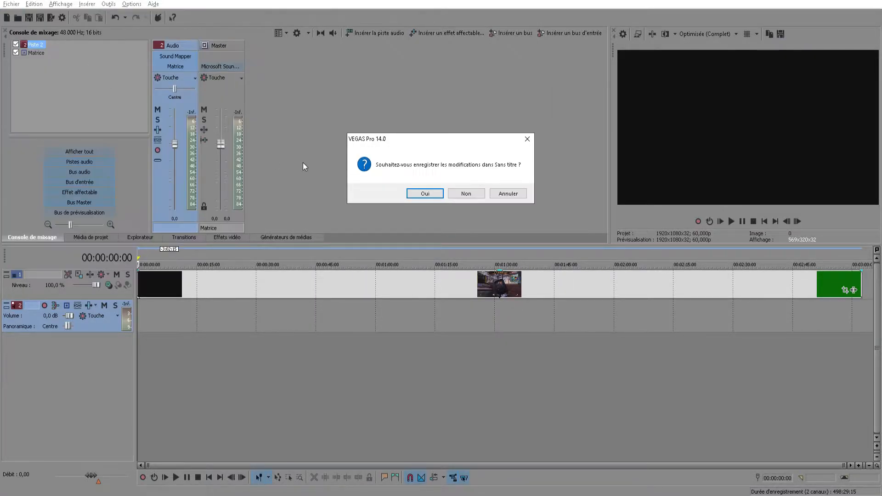
{"action": "left_click", "coordinate": [466, 194]}
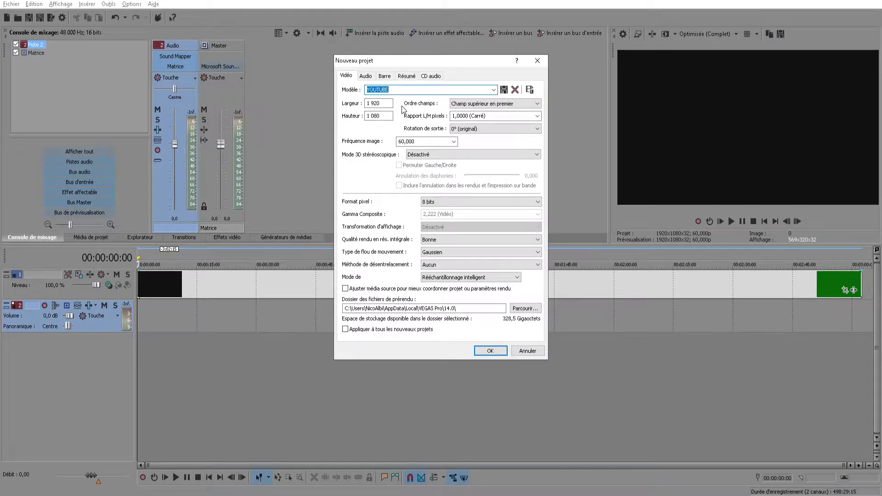
{"action": "left_click", "coordinate": [387, 107]}
{"action": "key", "text": "Tab"}
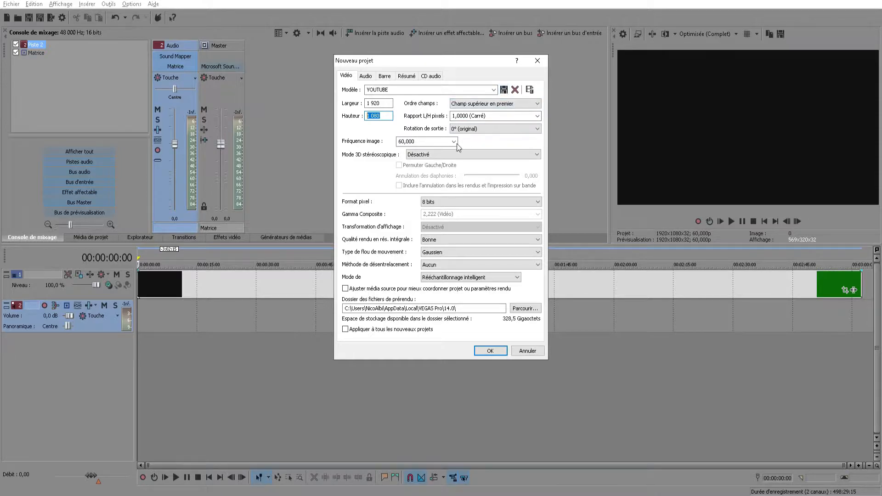
{"action": "left_click", "coordinate": [367, 76]}
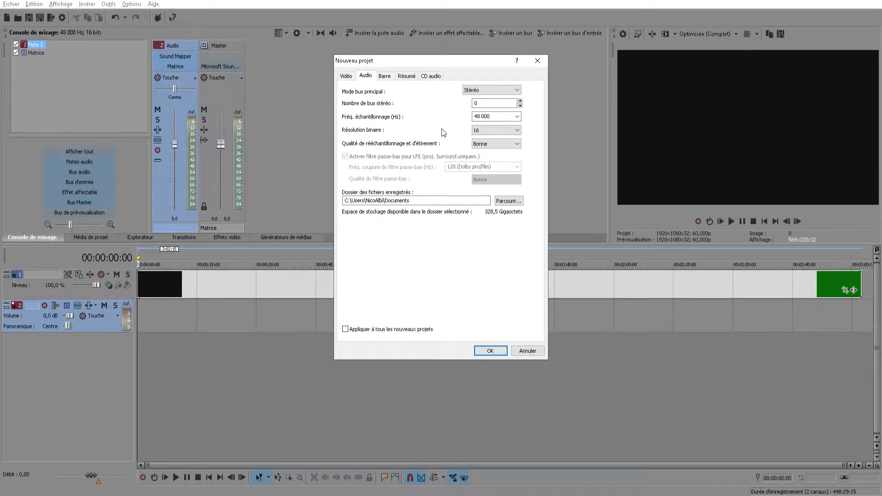
{"action": "left_click", "coordinate": [347, 77]}
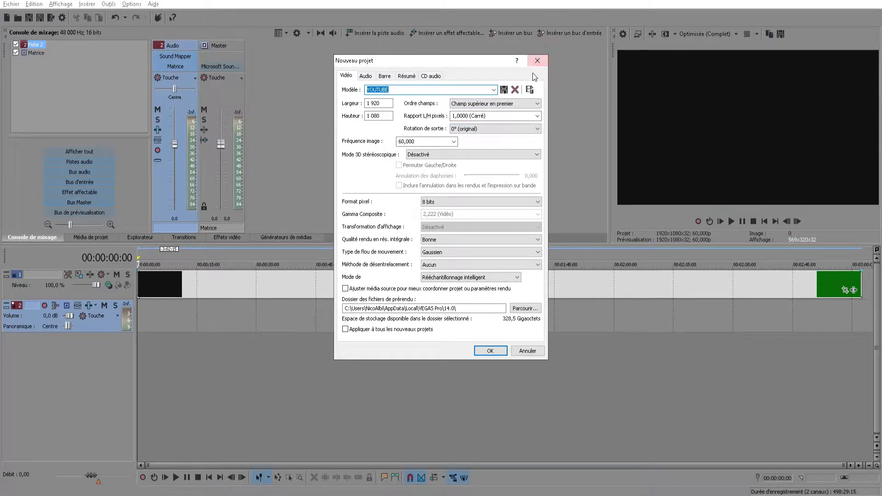
{"action": "left_click", "coordinate": [387, 94]}
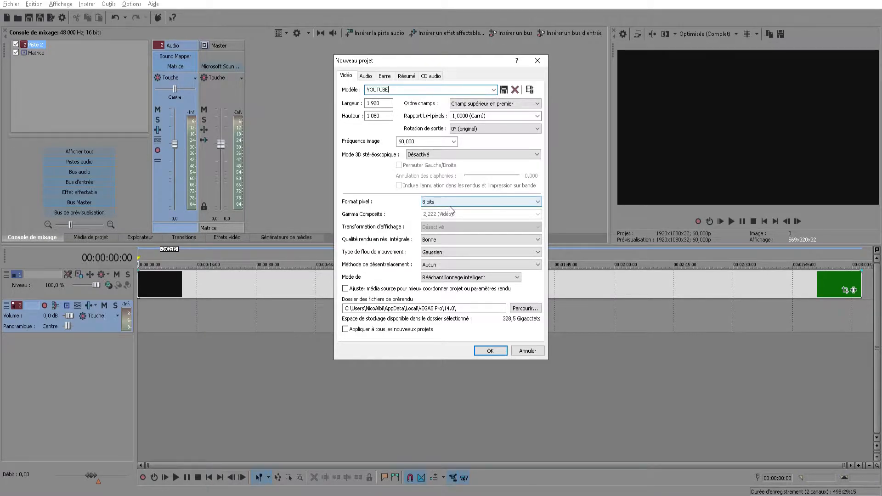
{"action": "left_click", "coordinate": [490, 351]}
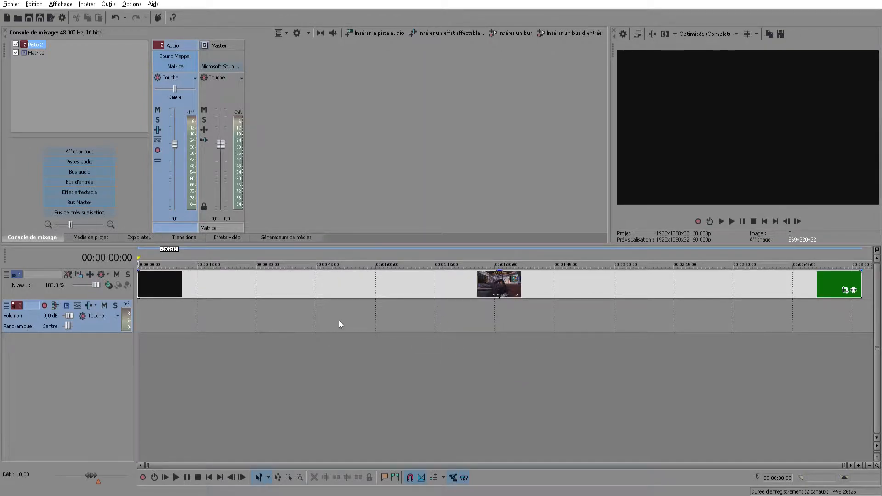
Import the "audio teste" file from the desktop onto the audio track and move the clip to the start of the timeline
{"action": "key", "text": "ctrl+o"}
{"action": "left_click", "coordinate": [200, 321]}
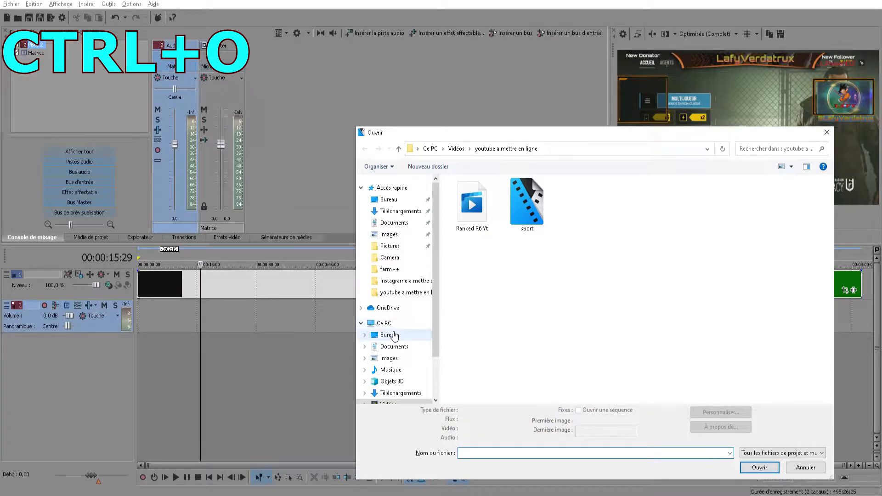
{"action": "left_click", "coordinate": [390, 335]}
{"action": "scroll", "coordinate": [506, 276], "scroll_direction": "down", "scroll_amount": 4}
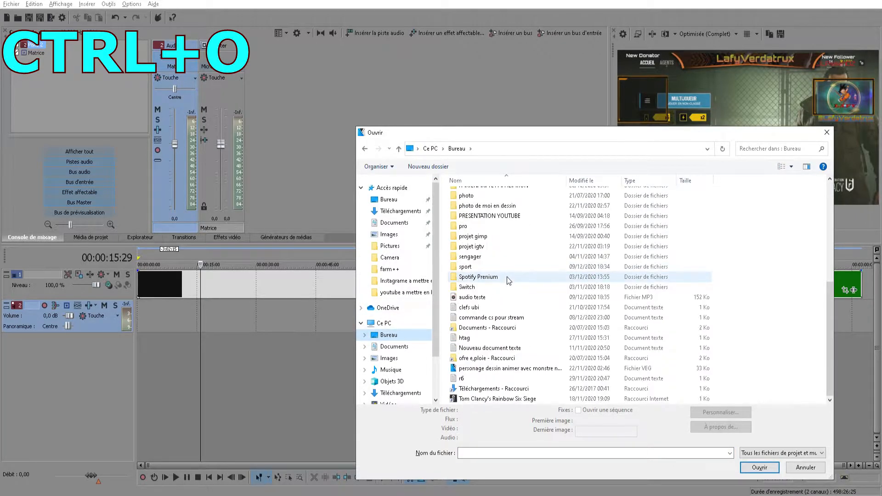
{"action": "left_click", "coordinate": [481, 299]}
{"action": "left_click", "coordinate": [760, 467]}
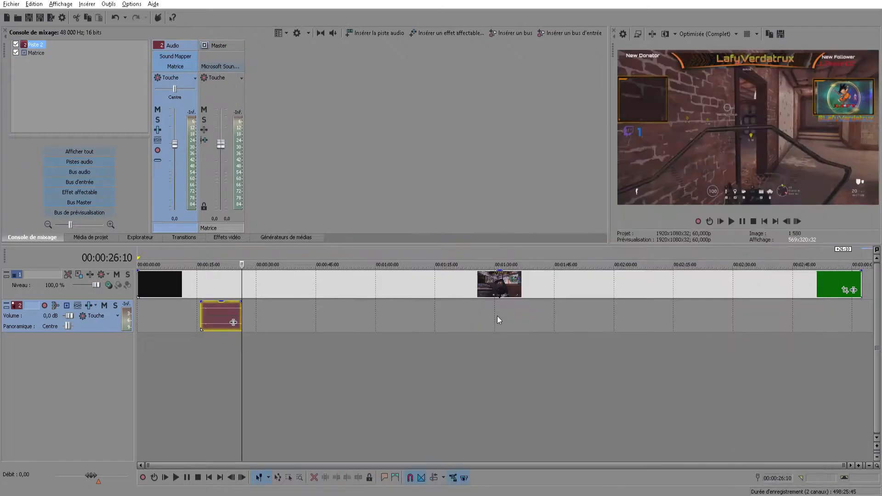
{"action": "left_click_drag", "start_coordinate": [216, 315], "coordinate": [153, 310]}
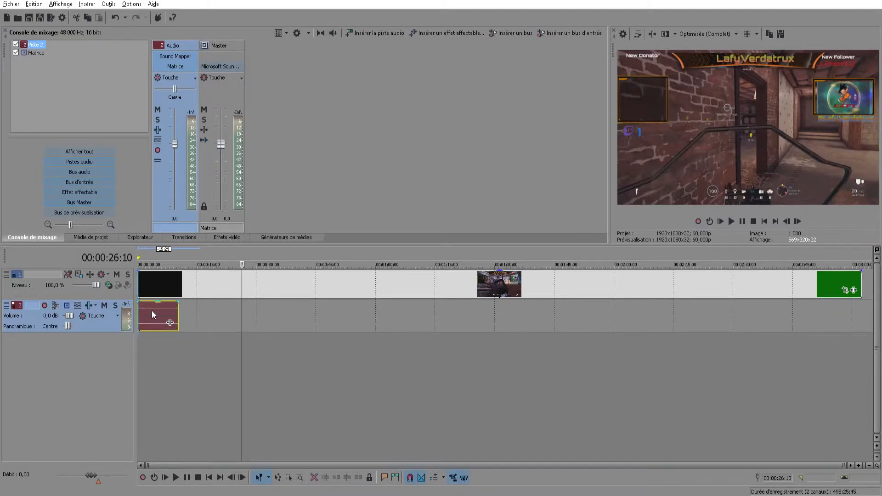
{"action": "left_click", "coordinate": [145, 346]}
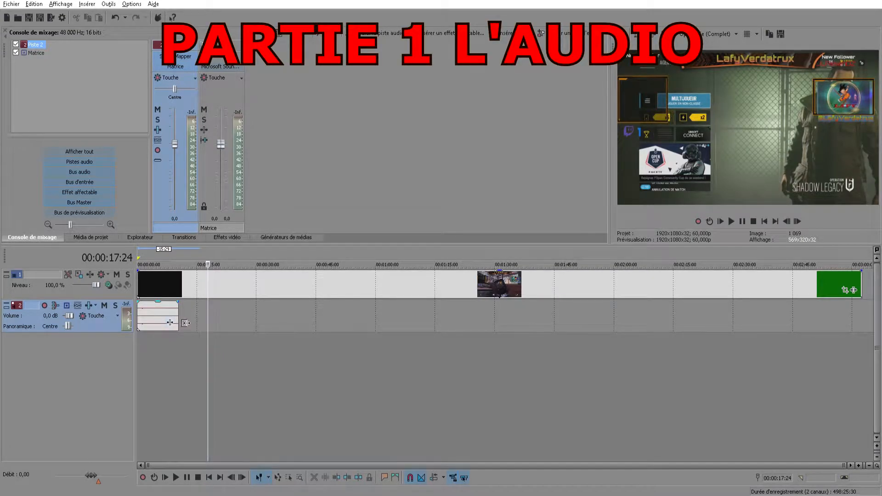
Add the Adoucir/Amplifier effect to the audio clip and move its settings window clear of the clip
{"action": "left_click", "coordinate": [171, 324]}
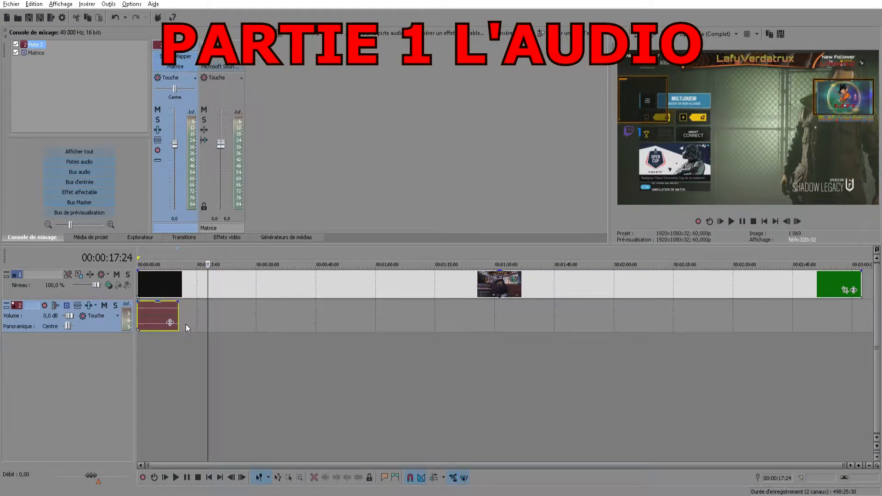
{"action": "left_click", "coordinate": [170, 323]}
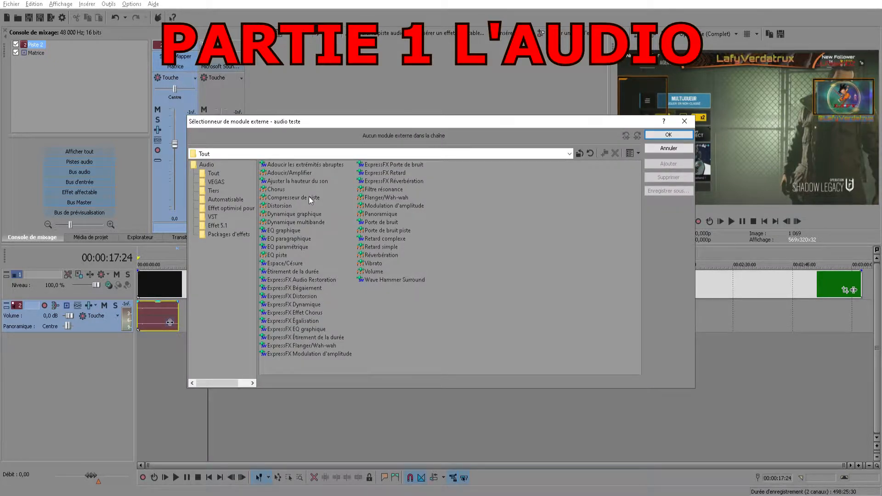
{"action": "left_click", "coordinate": [298, 175]}
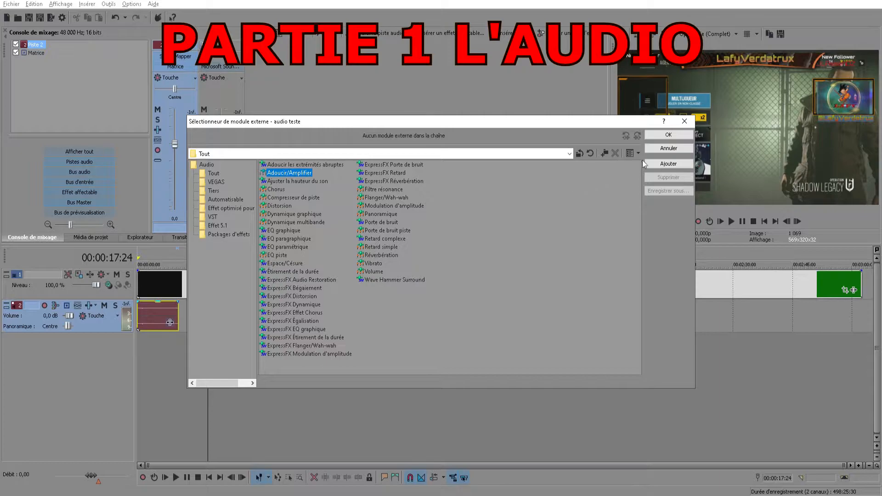
{"action": "left_click", "coordinate": [669, 163]}
{"action": "left_click", "coordinate": [669, 134]}
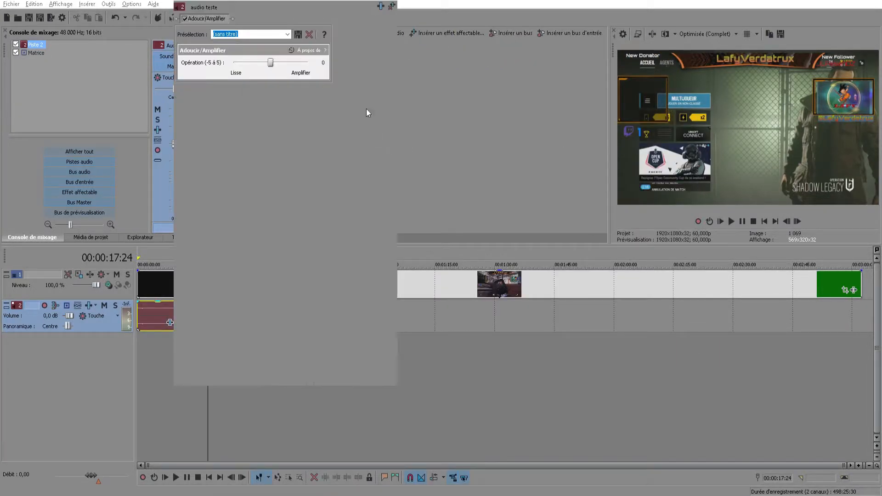
{"action": "left_click_drag", "start_coordinate": [314, 5], "coordinate": [572, 43]}
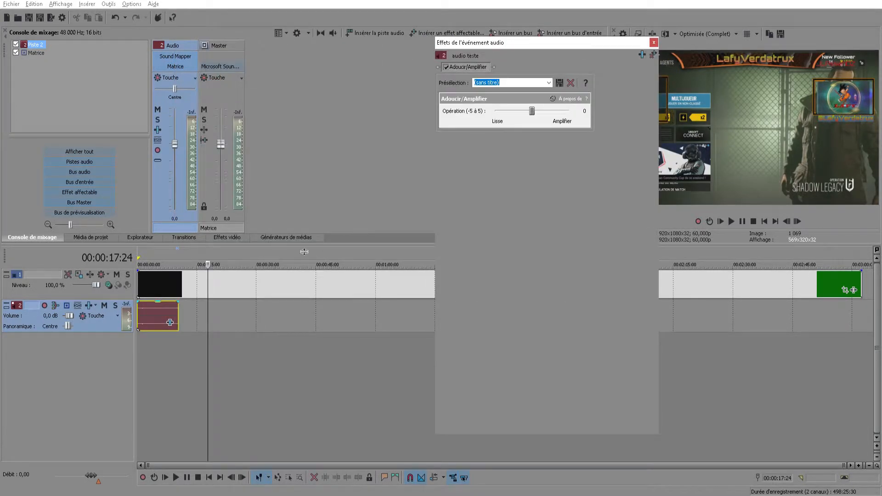
Play the audio clip from the start with the effect at its default setting, raising the system volume while listening
{"action": "left_click", "coordinate": [139, 344]}
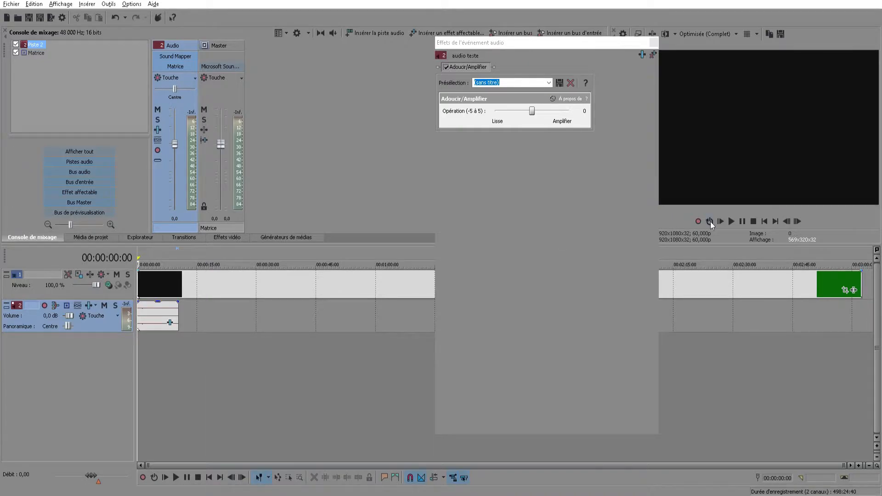
{"action": "left_click", "coordinate": [731, 222]}
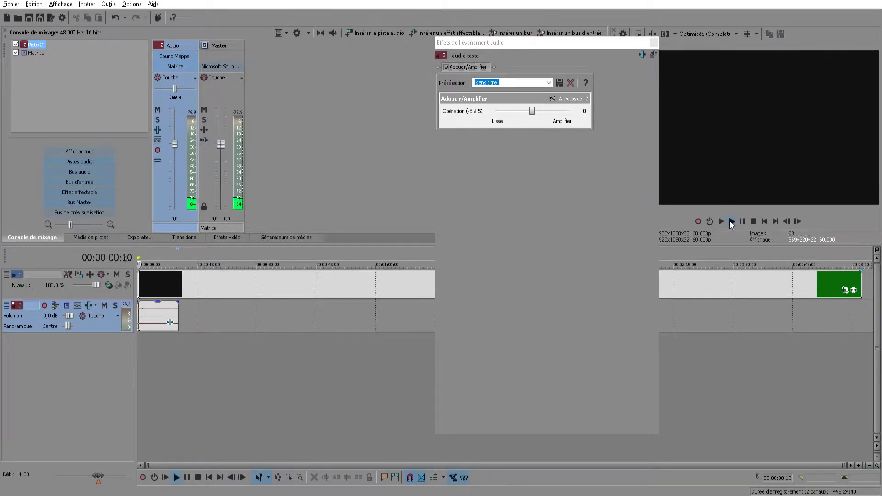
{"action": "key", "text": "XF86AudioRaiseVolume"}
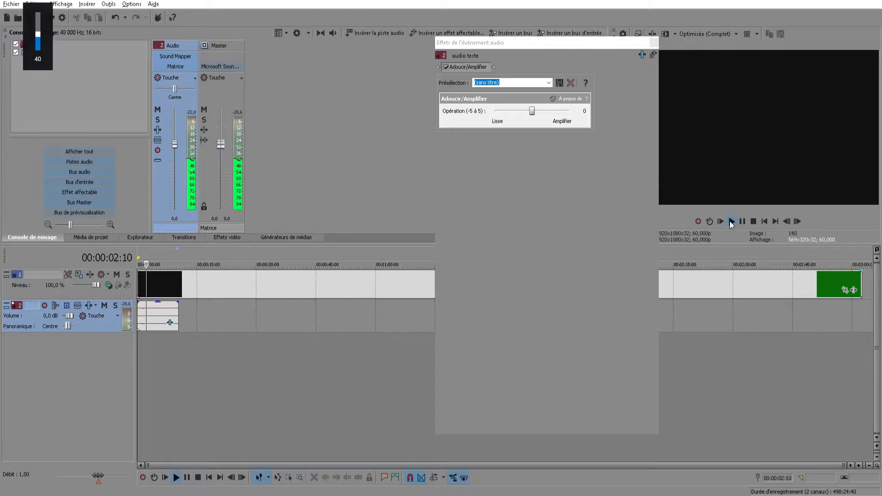
{"action": "key", "text": "XF86AudioRaiseVolume"}
{"action": "key", "text": "XF86AudioRaiseVolume"}
{"action": "key", "text": "XF86AudioRaiseVolume"}
{"action": "key", "text": "XF86AudioRaiseVolume"}
{"action": "key", "text": "XF86AudioRaiseVolume"}
{"action": "key", "text": "XF86AudioRaiseVolume"}
{"action": "key", "text": "XF86AudioRaiseVolume"}
{"action": "key", "text": "XF86AudioRaiseVolume"}
{"action": "key", "text": "XF86AudioRaiseVolume"}
{"action": "key", "text": "XF86AudioRaiseVolume"}
{"action": "key", "text": "XF86AudioRaiseVolume"}
{"action": "key", "text": "XF86AudioRaiseVolume"}
{"action": "key", "text": "XF86AudioRaiseVolume"}
{"action": "key", "text": "XF86AudioRaiseVolume"}
{"action": "key", "text": "XF86AudioRaiseVolume"}
{"action": "key", "text": "XF86AudioRaiseVolume"}
{"action": "key", "text": "XF86AudioRaiseVolume"}
{"action": "key", "text": "XF86AudioRaiseVolume"}
{"action": "key", "text": "XF86AudioRaiseVolume"}
{"action": "key", "text": "XF86AudioRaiseVolume"}
{"action": "key", "text": "XF86AudioRaiseVolume"}
{"action": "key", "text": "XF86AudioRaiseVolume"}
{"action": "key", "text": "XF86AudioRaiseVolume"}
{"action": "key", "text": "XF86AudioRaiseVolume"}
{"action": "key", "text": "XF86AudioRaiseVolume"}
{"action": "key", "text": "XF86AudioRaiseVolume"}
{"action": "key", "text": "XF86AudioRaiseVolume"}
{"action": "key", "text": "XF86AudioRaiseVolume"}
{"action": "key", "text": "XF86AudioRaiseVolume"}
{"action": "key", "text": "XF86AudioRaiseVolume"}
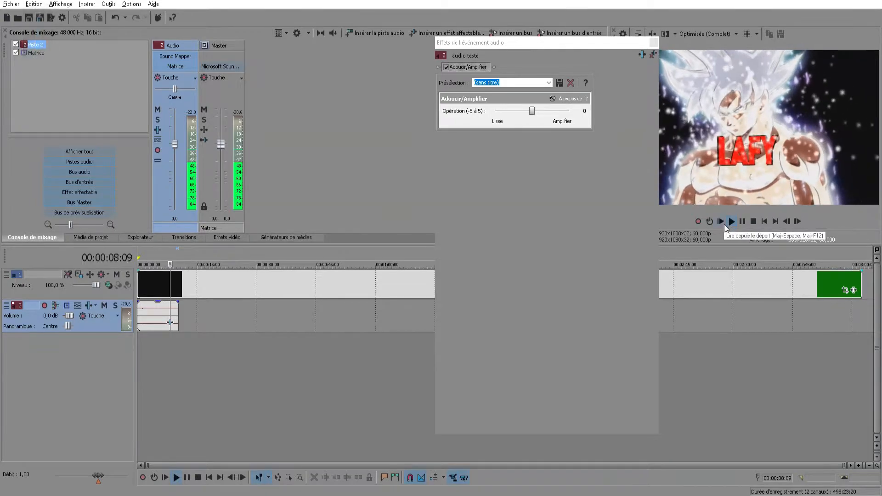
{"action": "left_click", "coordinate": [743, 222]}
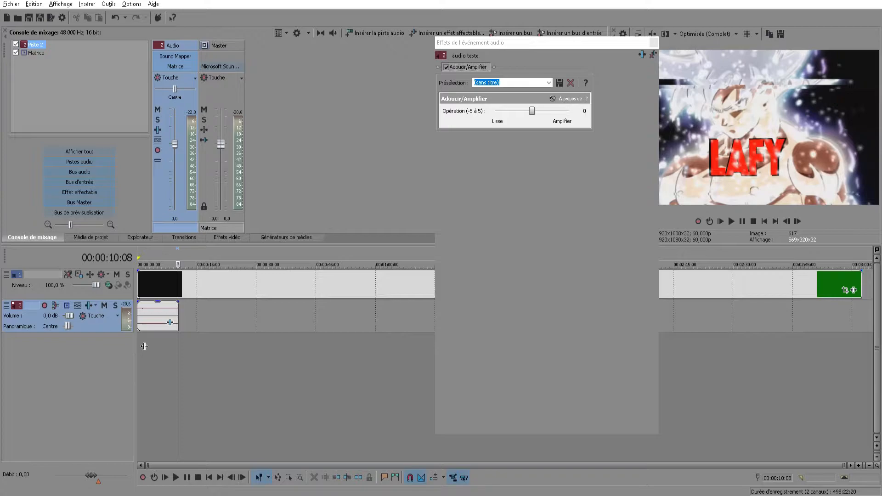
Set the Adoucir/Amplifier operation to 5 and play the audio clip from the start to hear the effect
{"action": "left_click", "coordinate": [138, 341]}
{"action": "left_click_drag", "start_coordinate": [533, 111], "coordinate": [576, 116]}
{"action": "left_click", "coordinate": [731, 221]}
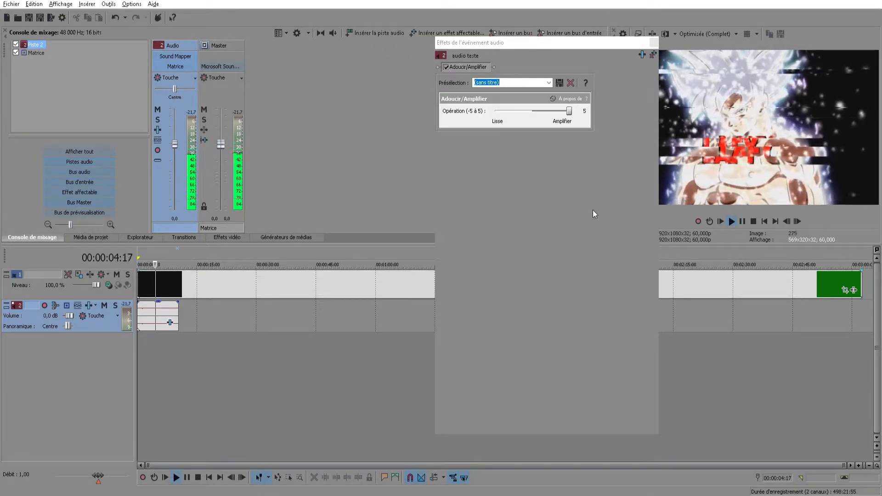
{"action": "left_click", "coordinate": [743, 221]}
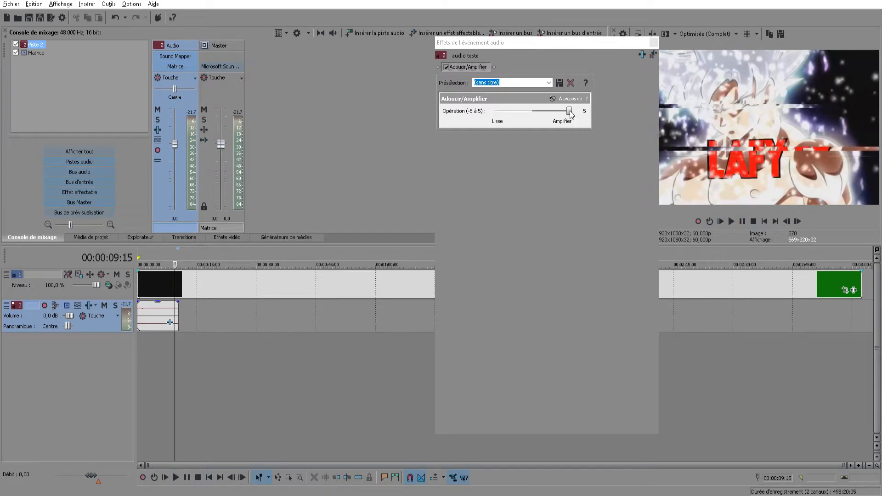
Set the Adoucir/Amplifier operation to -5 and listen to the audio clip from the start
{"action": "left_click_drag", "start_coordinate": [570, 112], "coordinate": [496, 112]}
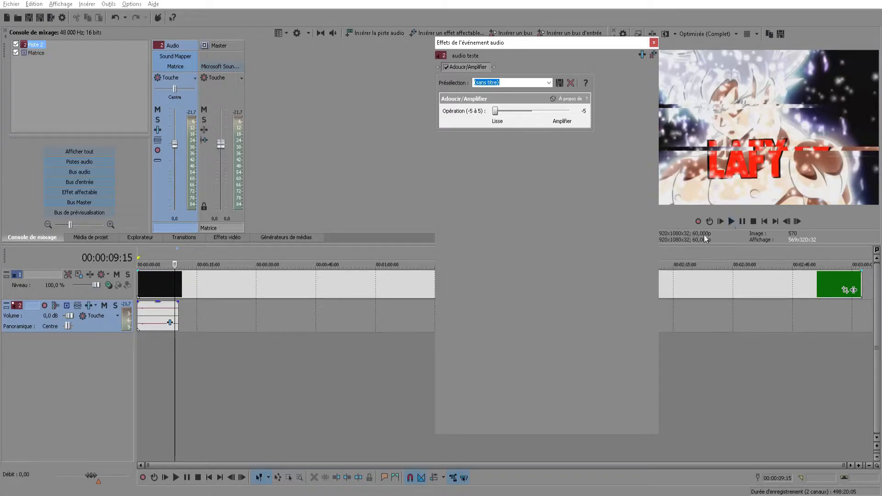
{"action": "left_click", "coordinate": [138, 337]}
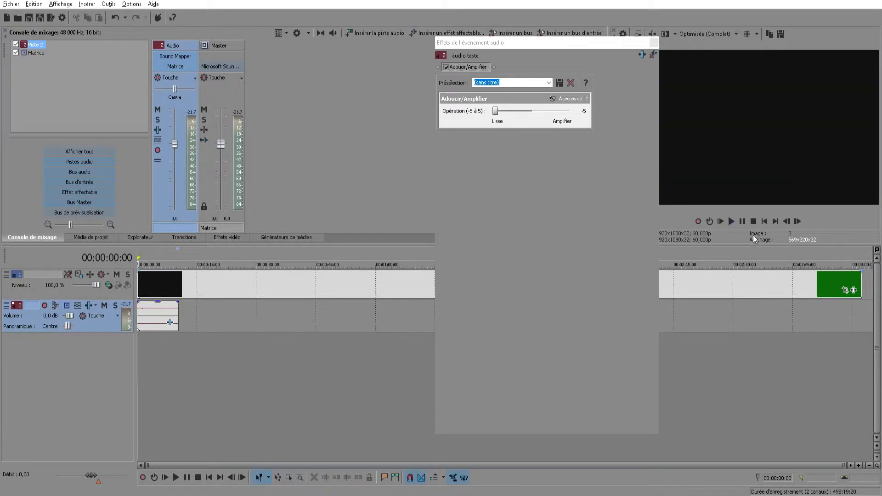
{"action": "left_click", "coordinate": [731, 222]}
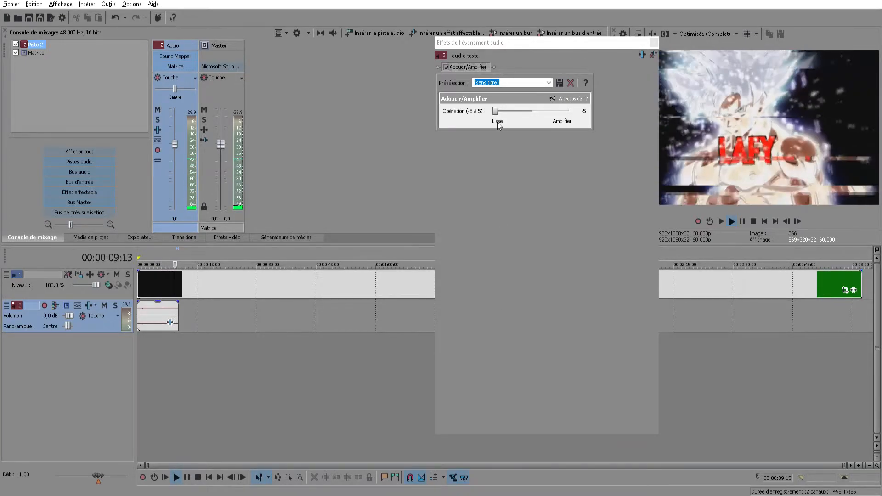
{"action": "left_click", "coordinate": [742, 221]}
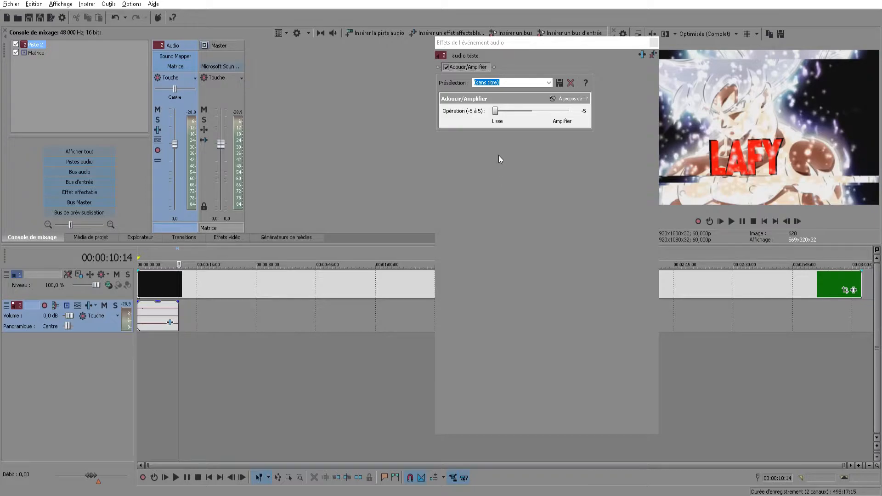
Return the Adoucir/Amplifier operation to 0 and apply the "reduc micro 2" preset
{"action": "left_click_drag", "start_coordinate": [496, 113], "coordinate": [532, 112]}
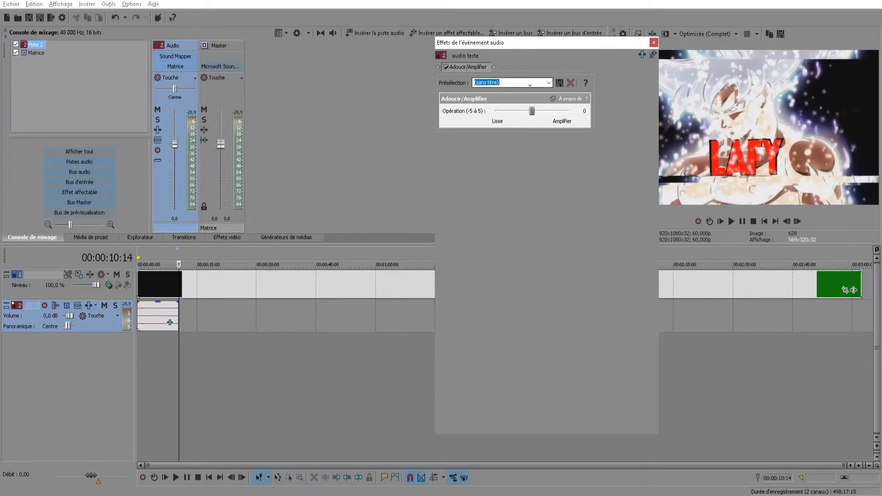
{"action": "left_click", "coordinate": [547, 85]}
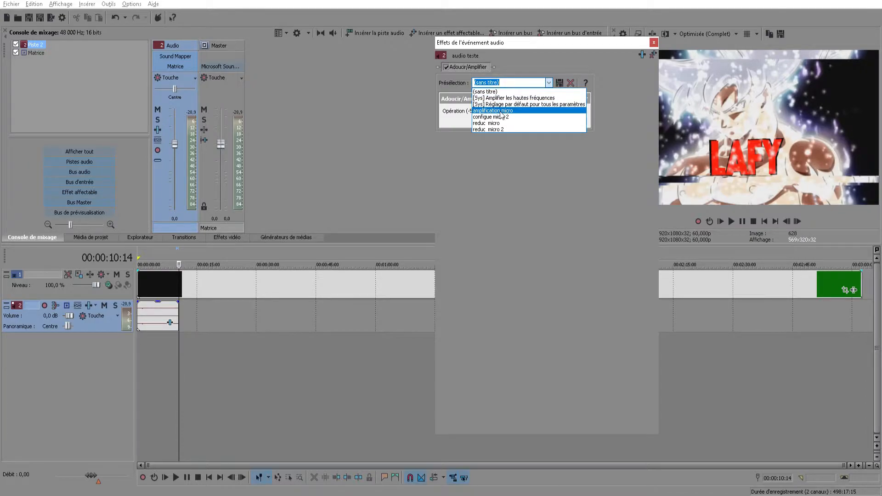
{"action": "left_click", "coordinate": [506, 129]}
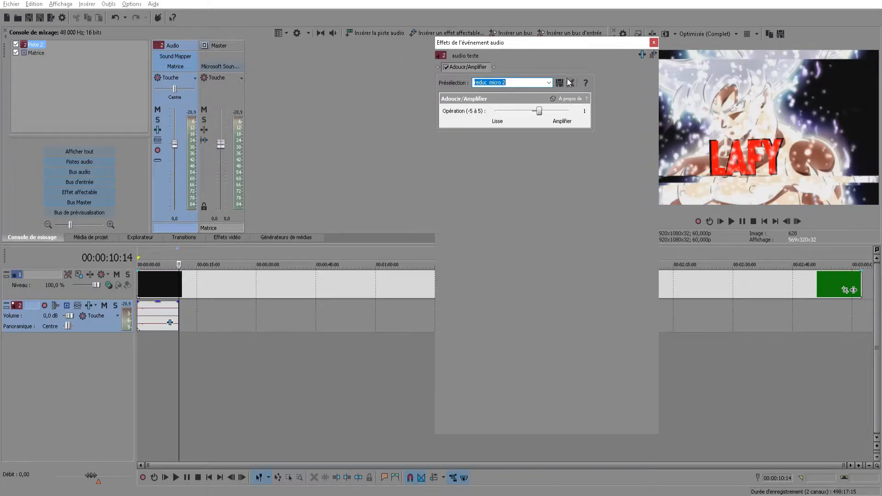
Add the ExpressFX Égalisation effect to the audio clip's effect chain
{"action": "left_click", "coordinate": [641, 56]}
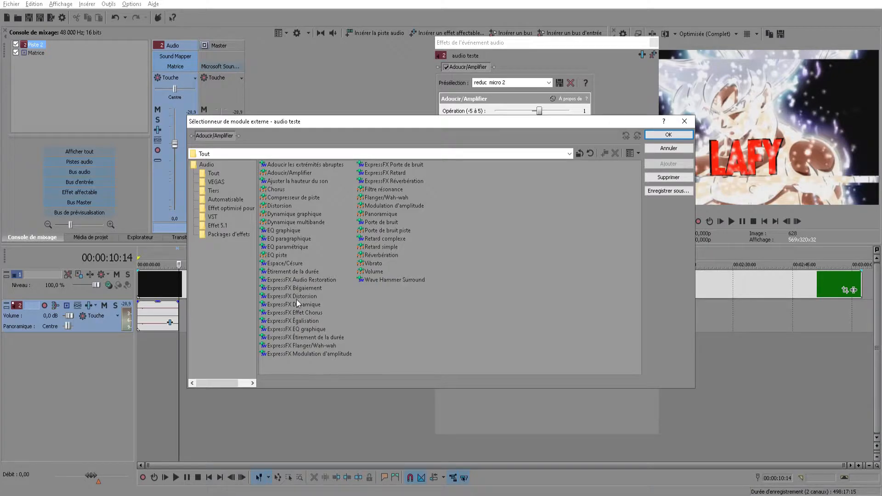
{"action": "left_click", "coordinate": [292, 321]}
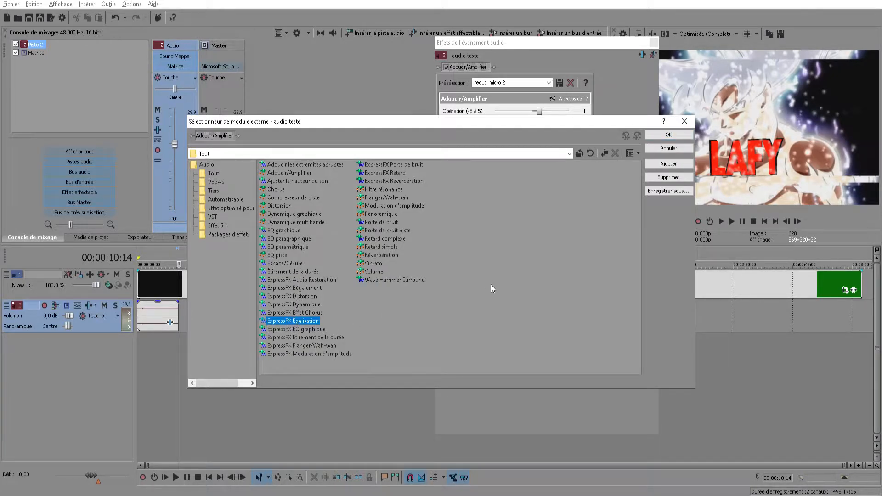
{"action": "left_click", "coordinate": [670, 165]}
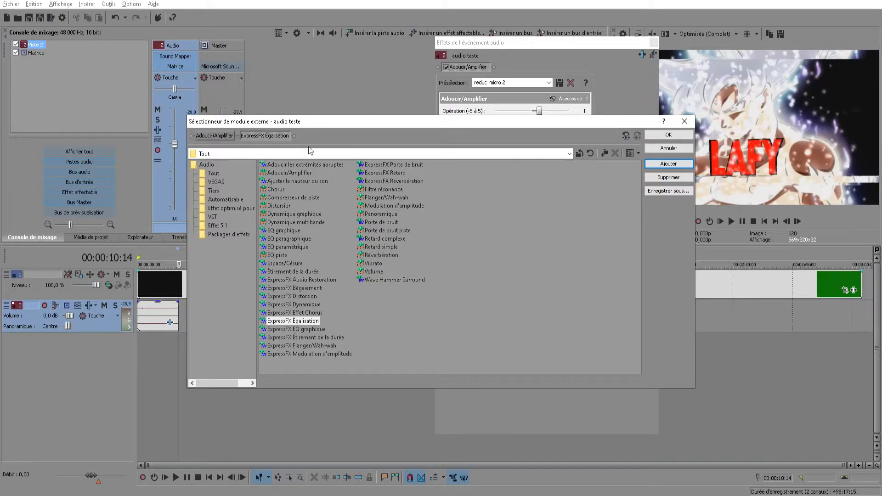
{"action": "left_click", "coordinate": [681, 136]}
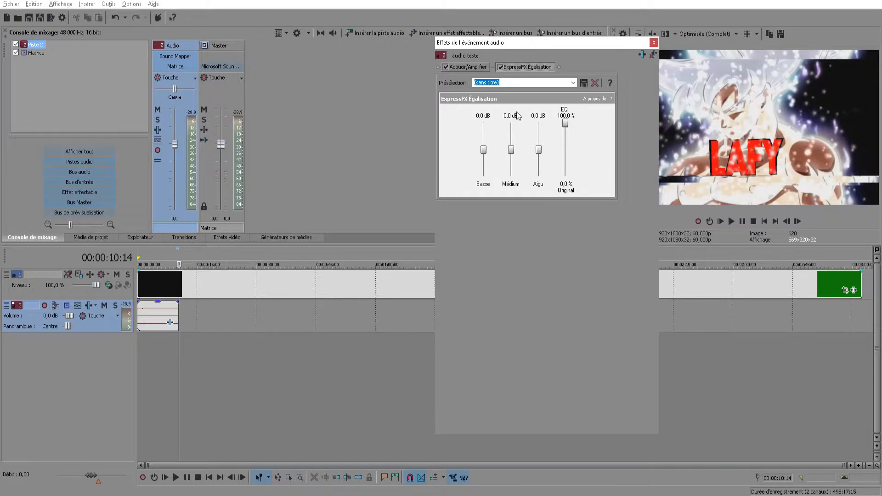
Apply the "REGLAGE MICRO" preset to ExpressFX Égalisation and play the audio clip from the start to hear it
{"action": "left_click", "coordinate": [573, 83]}
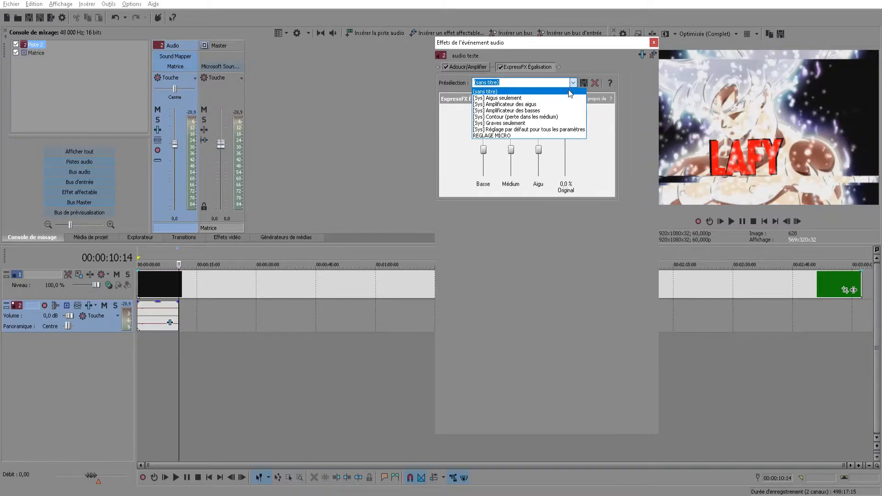
{"action": "left_click", "coordinate": [524, 135]}
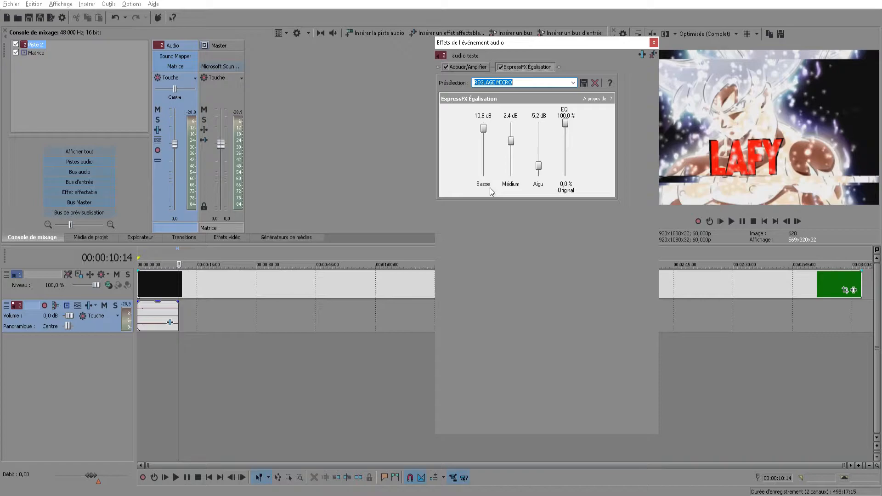
{"action": "left_click", "coordinate": [139, 338]}
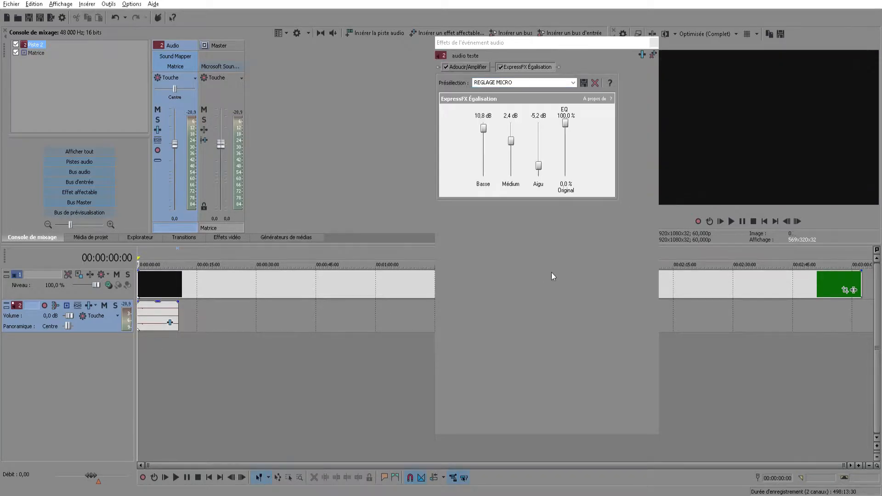
{"action": "left_click", "coordinate": [733, 222]}
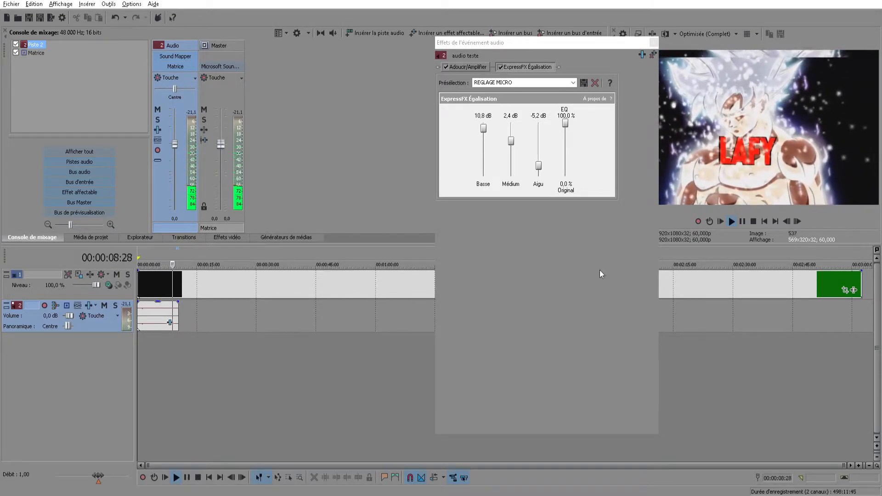
{"action": "left_click", "coordinate": [742, 222]}
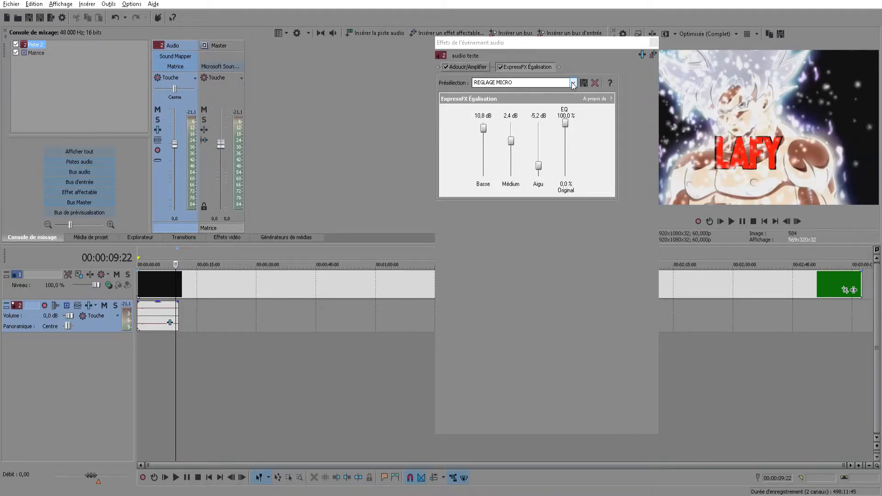
Add the Ajuster la hauteur du son effect to the audio clip's effect chain
{"action": "left_click", "coordinate": [642, 55]}
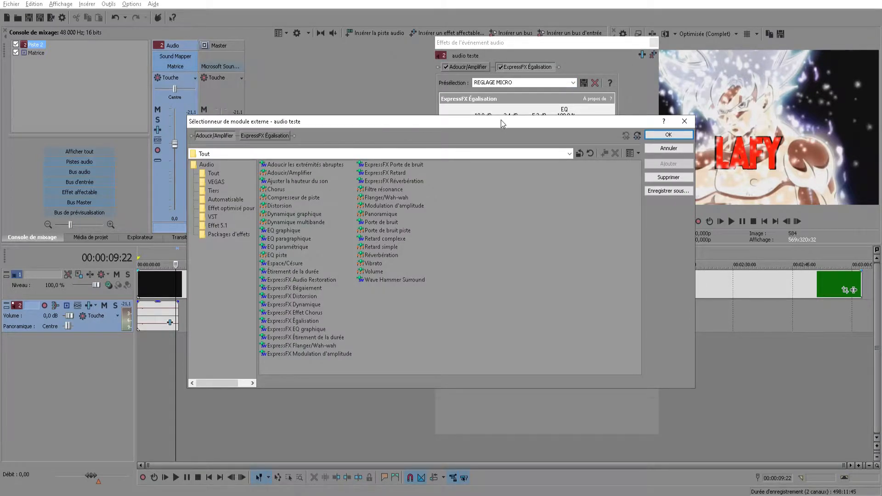
{"action": "left_click_drag", "start_coordinate": [501, 120], "coordinate": [505, 178]}
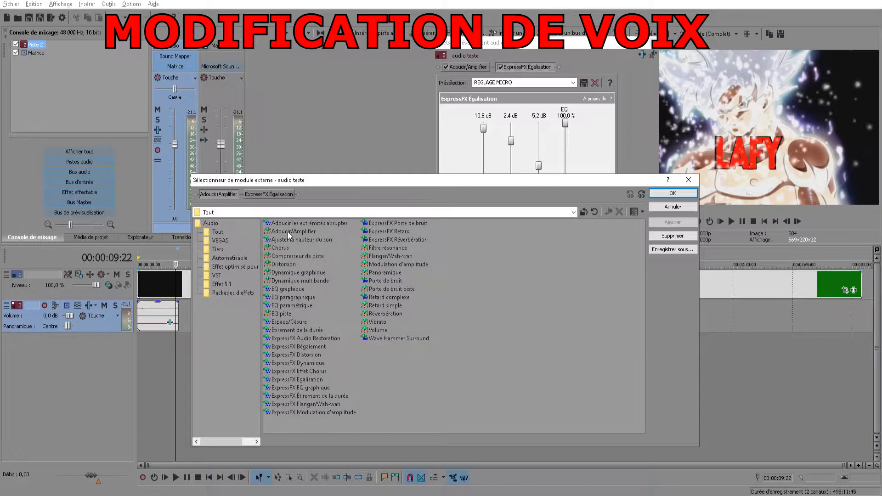
{"action": "left_click", "coordinate": [304, 241]}
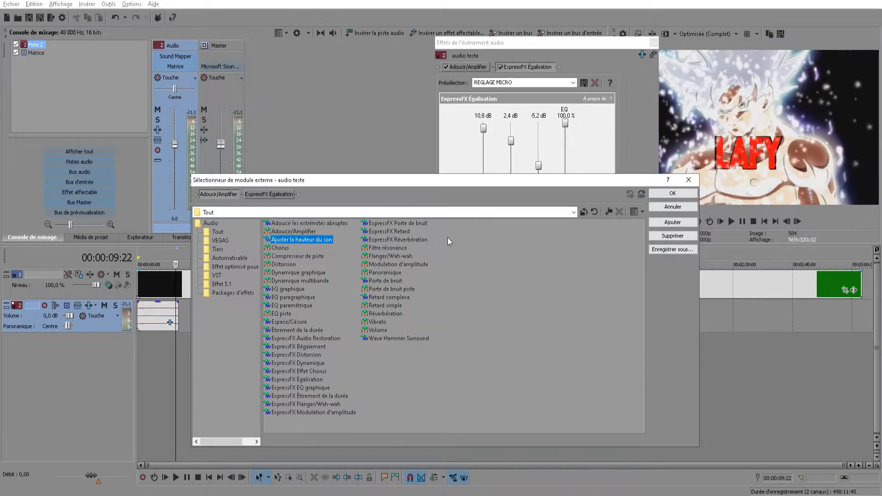
{"action": "left_click", "coordinate": [673, 223]}
{"action": "left_click", "coordinate": [673, 194]}
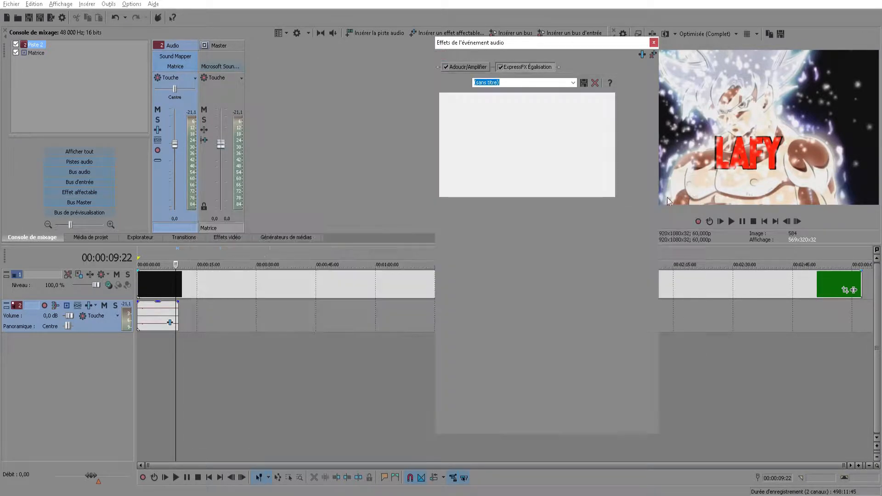
Set the pitch adjustment to -12 semitones and listen to the audio clip from the start
{"action": "left_click_drag", "start_coordinate": [528, 121], "coordinate": [449, 125]}
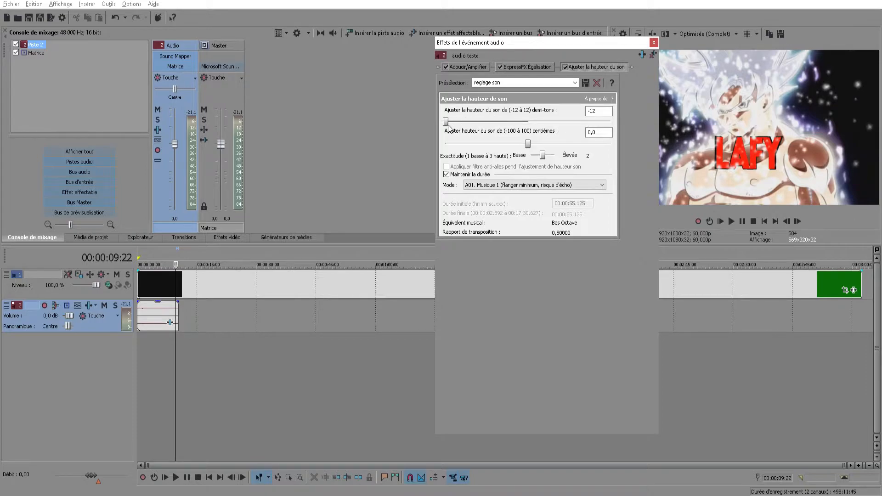
{"action": "left_click", "coordinate": [140, 354]}
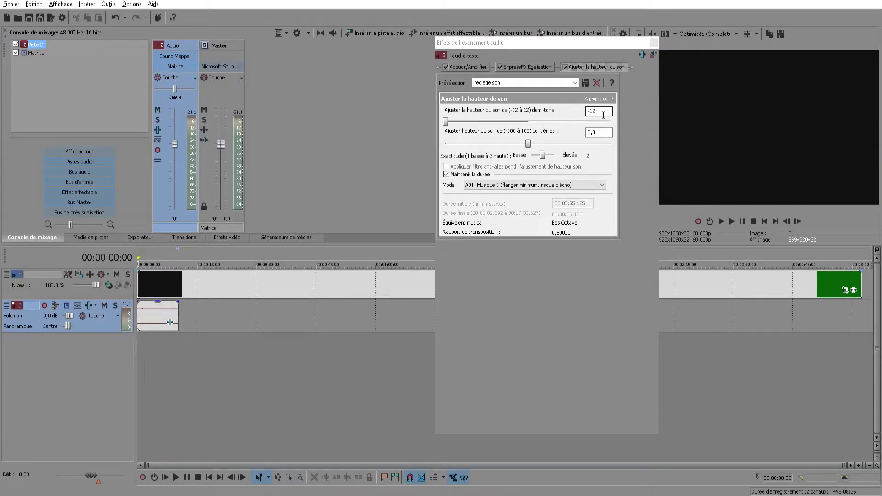
{"action": "left_click", "coordinate": [731, 222]}
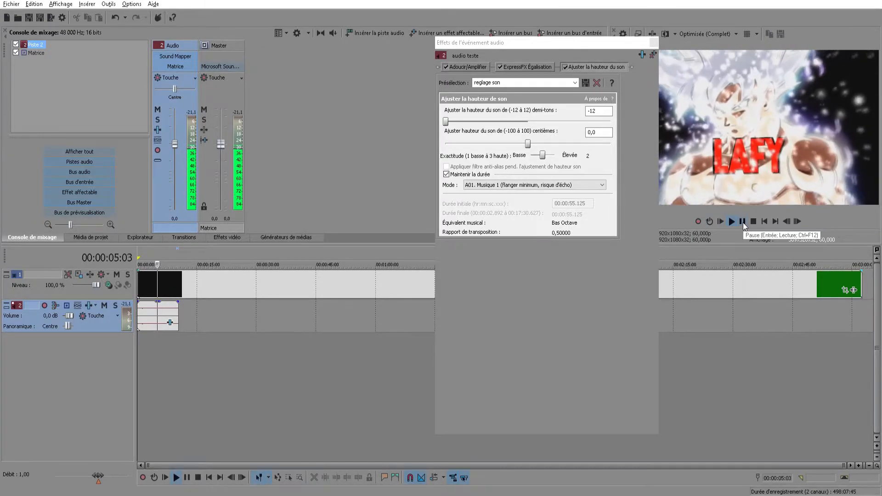
{"action": "left_click", "coordinate": [743, 223]}
Try pitch adjustments of -3 and 3 semitones, playing the audio clip after each change
{"action": "left_click_drag", "start_coordinate": [446, 122], "coordinate": [511, 125]}
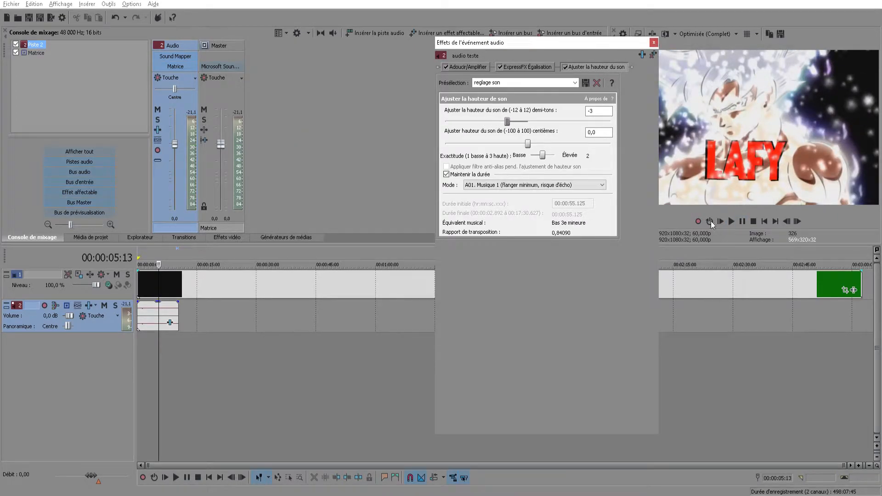
{"action": "left_click", "coordinate": [734, 223]}
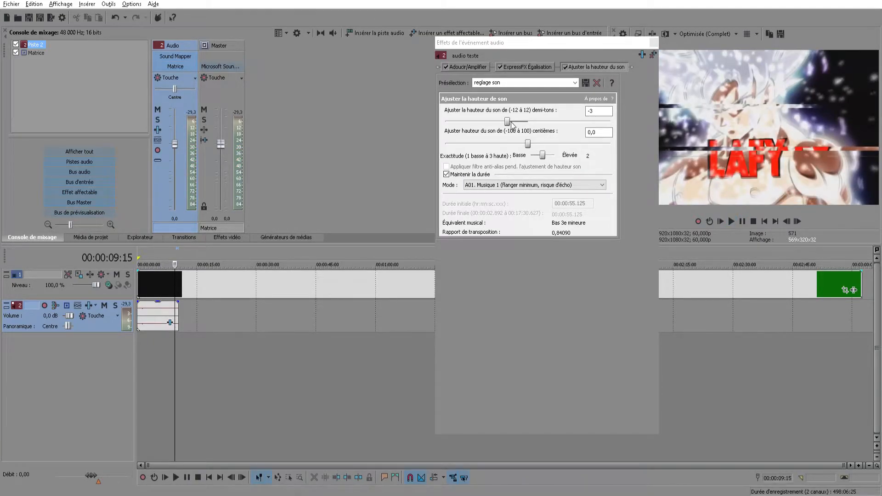
{"action": "left_click_drag", "start_coordinate": [511, 124], "coordinate": [553, 120]}
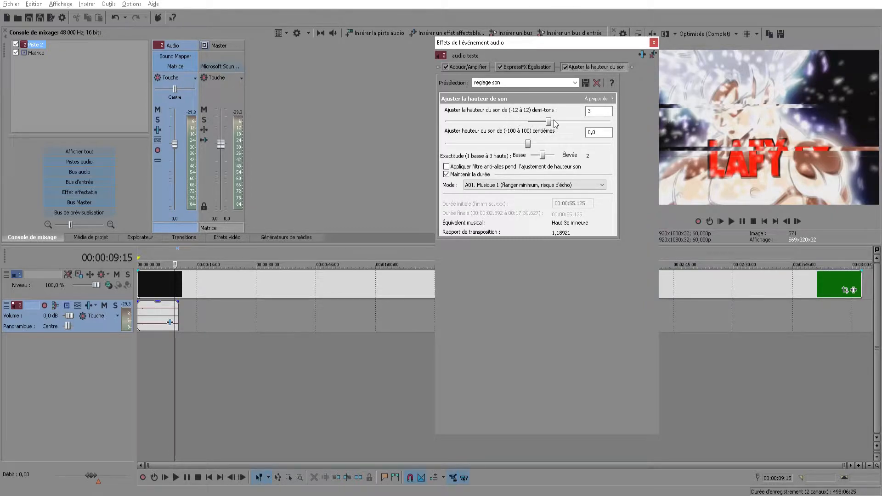
{"action": "left_click", "coordinate": [139, 340]}
{"action": "left_click", "coordinate": [731, 221]}
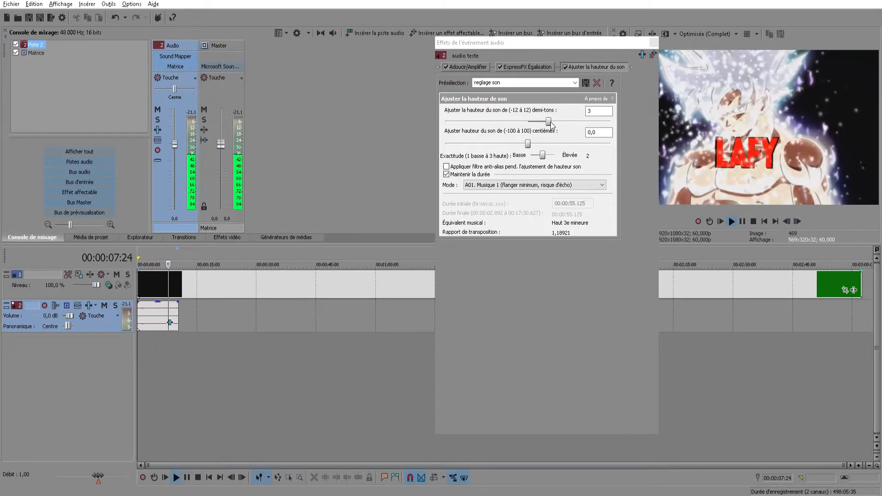
Raise the pitch adjustment to 7 semitones and play the audio clip to hear the voice change
{"action": "left_click_drag", "start_coordinate": [549, 121], "coordinate": [576, 121]}
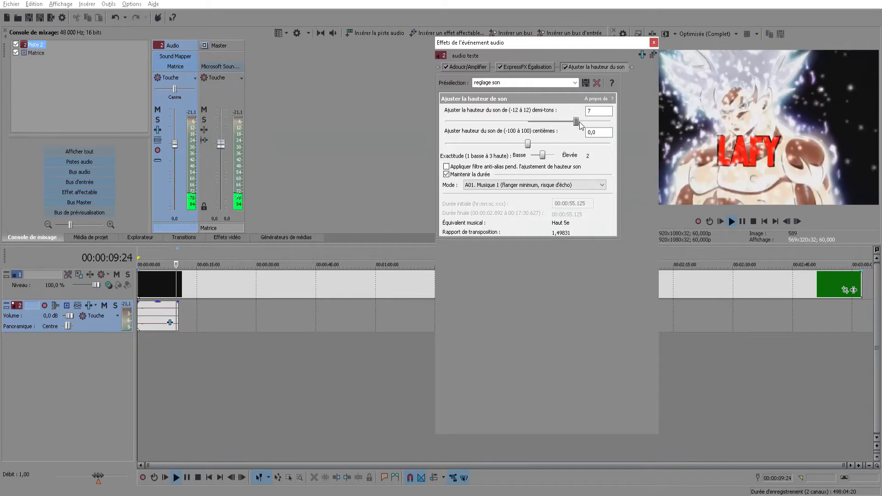
{"action": "left_click", "coordinate": [731, 221]}
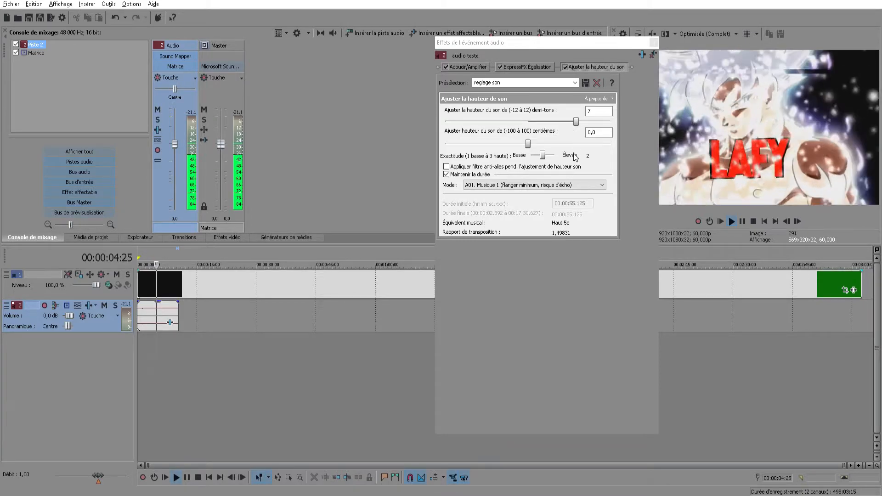
{"action": "left_click", "coordinate": [743, 221]}
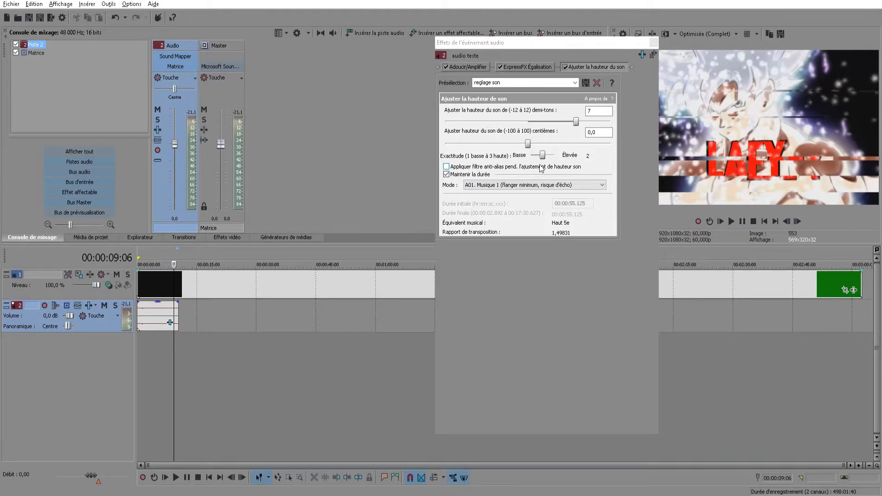
Apply the "reglage son" preset to the pitch effect and play the audio clip from the start
{"action": "left_click", "coordinate": [575, 83]}
{"action": "left_click", "coordinate": [511, 130]}
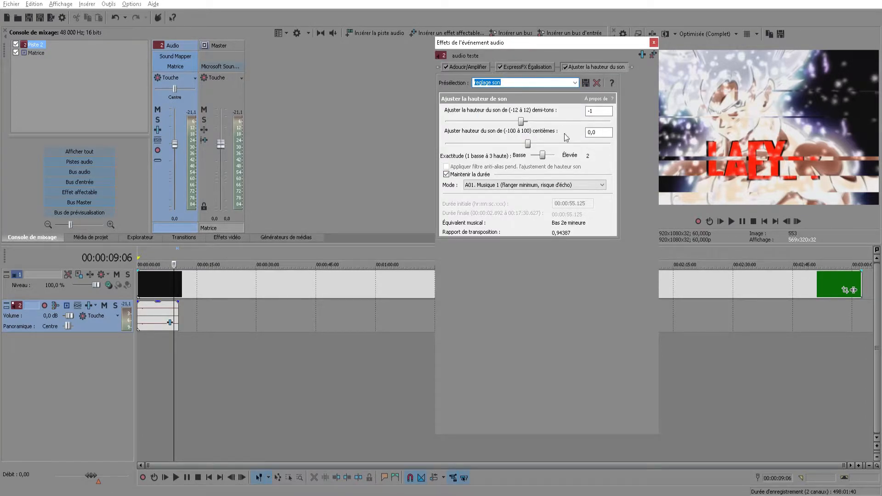
{"action": "left_click", "coordinate": [139, 338]}
{"action": "left_click", "coordinate": [731, 221]}
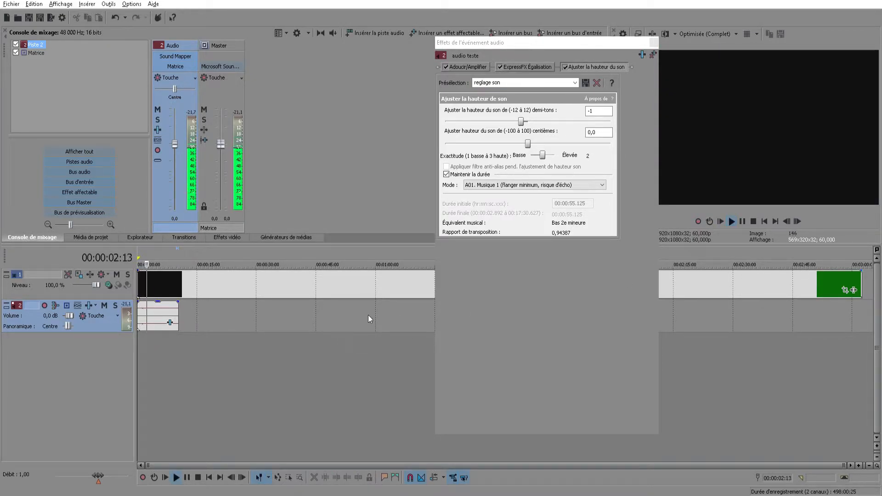
{"action": "left_click", "coordinate": [731, 223]}
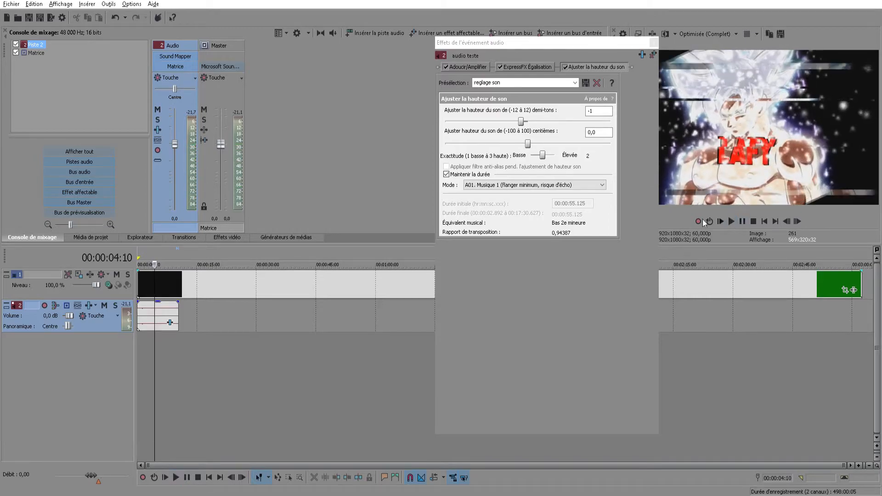
Set the pitch adjustment to 0 semitones and listen to the audio clip from the start
{"action": "left_click_drag", "start_coordinate": [522, 121], "coordinate": [528, 123]}
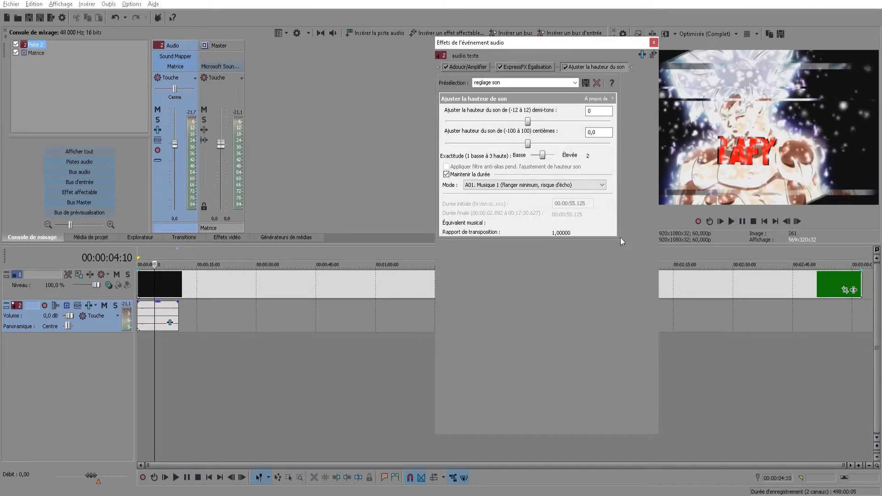
{"action": "left_click", "coordinate": [139, 341]}
{"action": "left_click", "coordinate": [723, 222]}
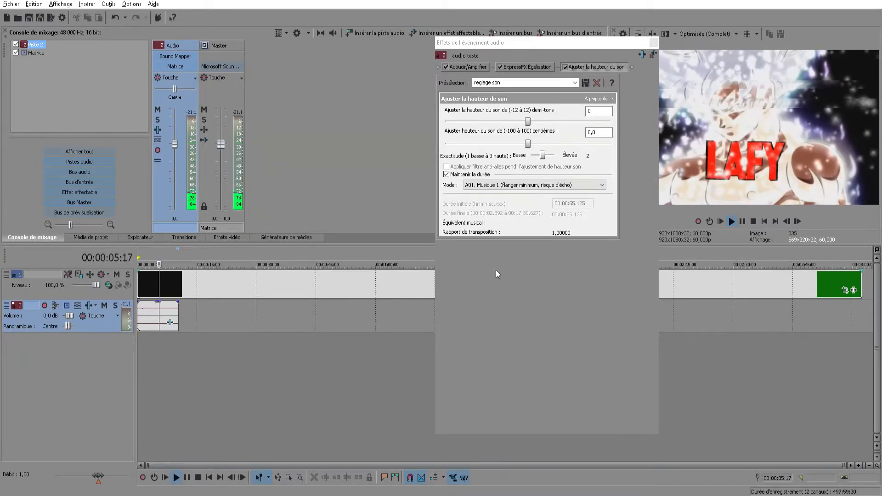
{"action": "left_click", "coordinate": [743, 221]}
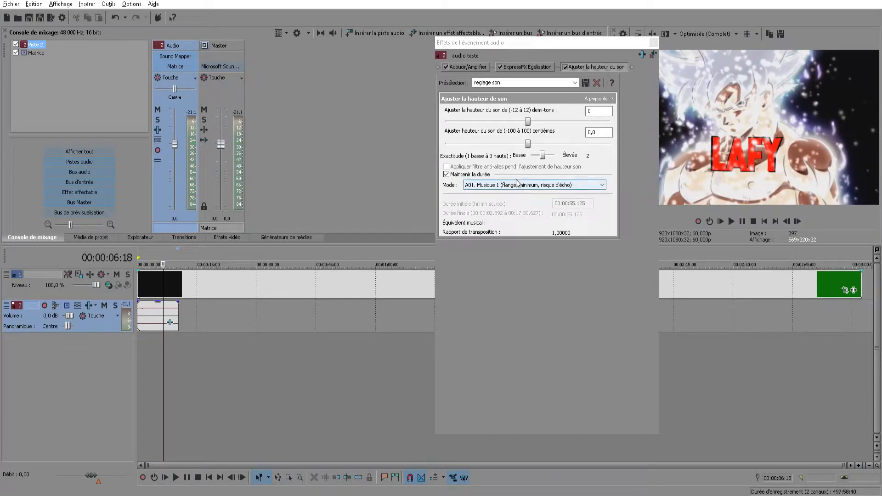
Review the clip's effects, remove Ajuster la hauteur du son from the chain and close the audio event effects window
{"action": "left_click", "coordinate": [525, 69]}
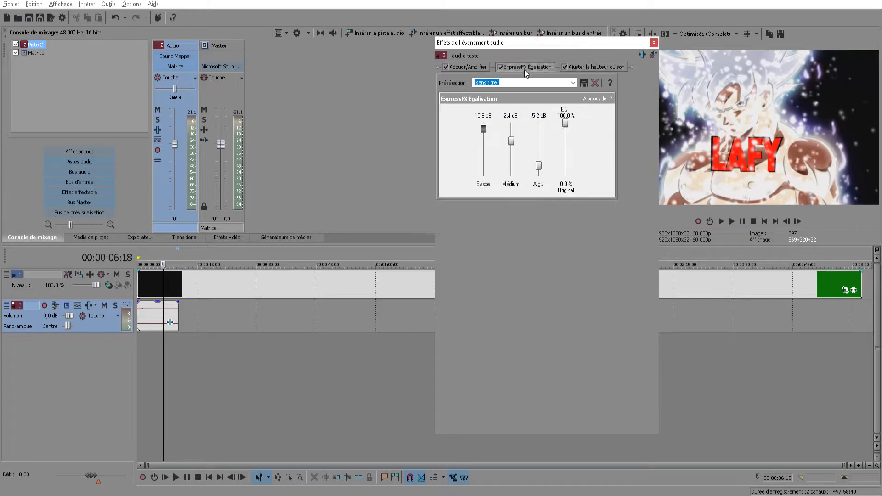
{"action": "left_click", "coordinate": [466, 67]}
{"action": "left_click", "coordinate": [598, 68]}
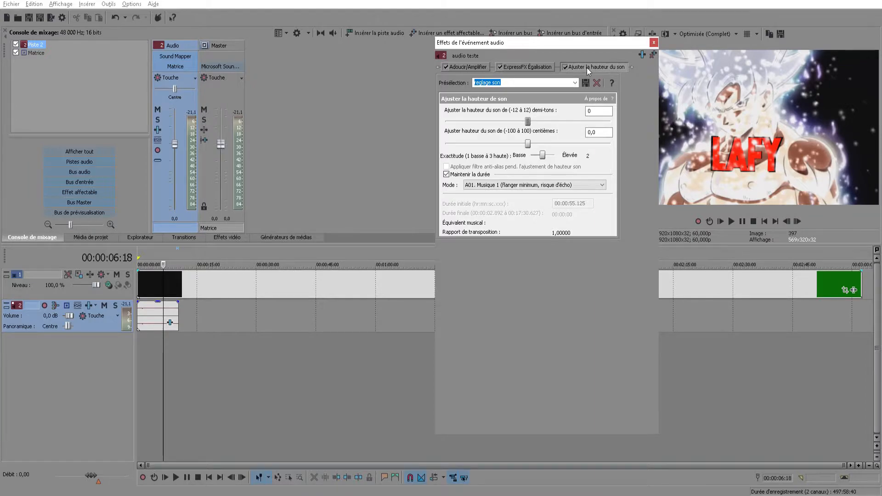
{"action": "left_click", "coordinate": [653, 55]}
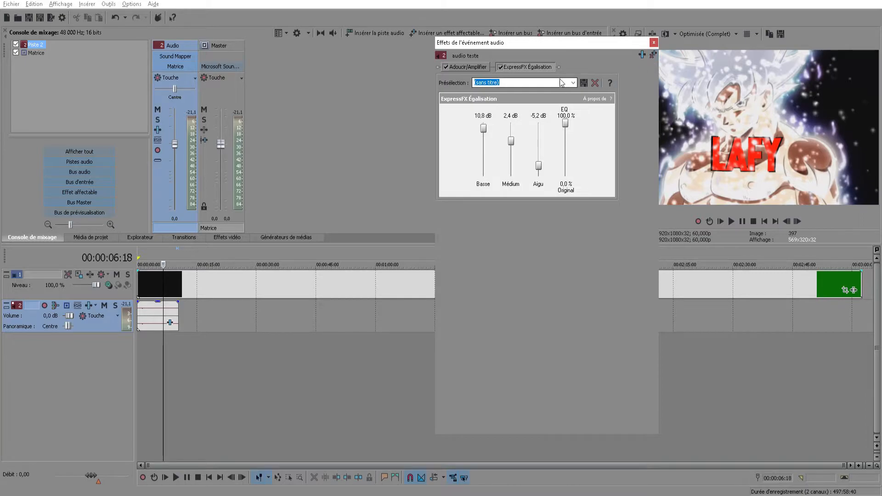
{"action": "left_click", "coordinate": [654, 43]}
{"action": "scroll", "coordinate": [150, 325], "scroll_direction": "up", "scroll_amount": 2}
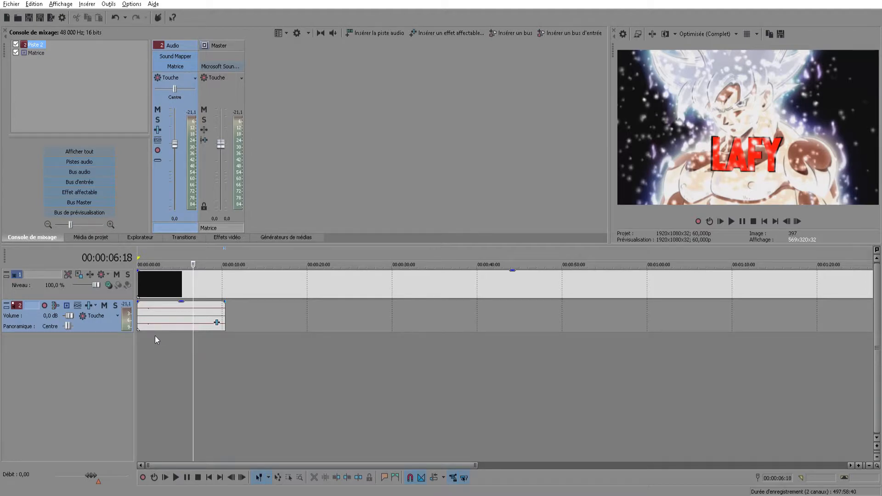
{"action": "scroll", "coordinate": [185, 335], "scroll_direction": "up", "scroll_amount": 2}
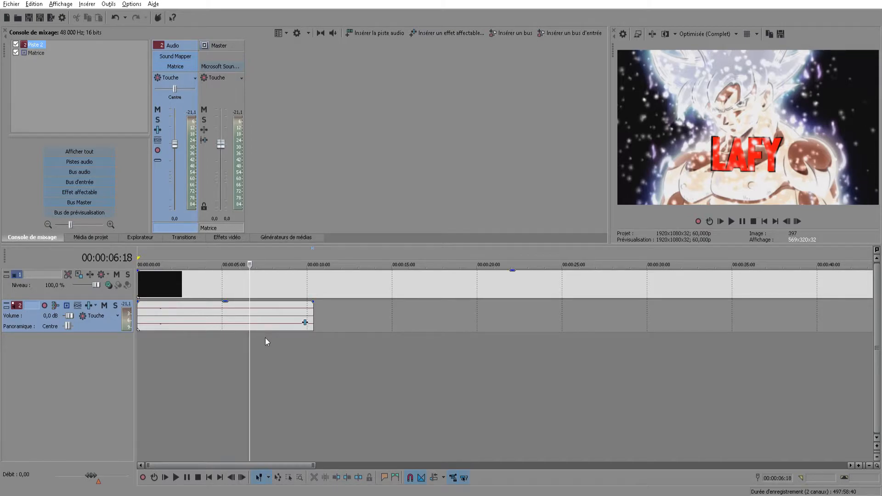
{"action": "scroll", "coordinate": [239, 344], "scroll_direction": "down", "scroll_amount": 1}
{"action": "scroll", "coordinate": [239, 344], "scroll_direction": "up", "scroll_amount": 1}
{"action": "scroll", "coordinate": [239, 344], "scroll_direction": "up", "scroll_amount": 1}
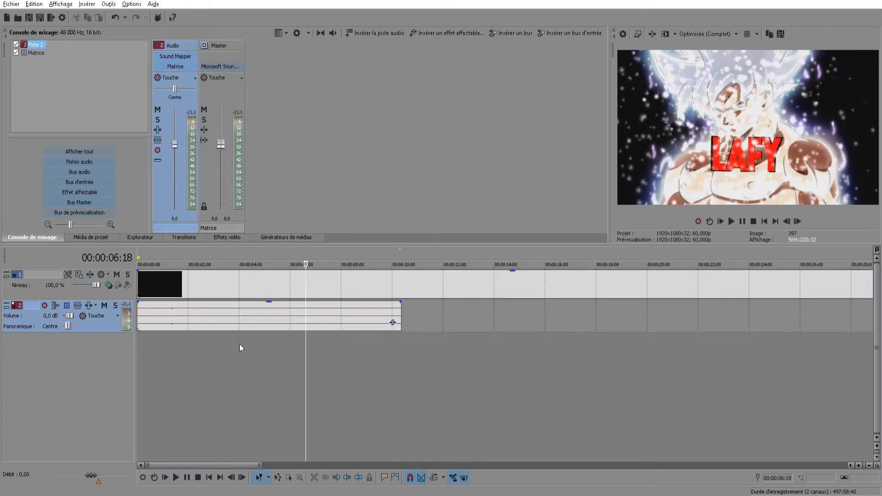
Examine the audio clip on the timeline at closer and wider zoom levels
{"action": "scroll", "coordinate": [264, 343], "scroll_direction": "up", "scroll_amount": 1}
{"action": "scroll", "coordinate": [264, 341], "scroll_direction": "down", "scroll_amount": 1}
{"action": "scroll", "coordinate": [264, 341], "scroll_direction": "up", "scroll_amount": 1}
{"action": "scroll", "coordinate": [263, 344], "scroll_direction": "up", "scroll_amount": 2}
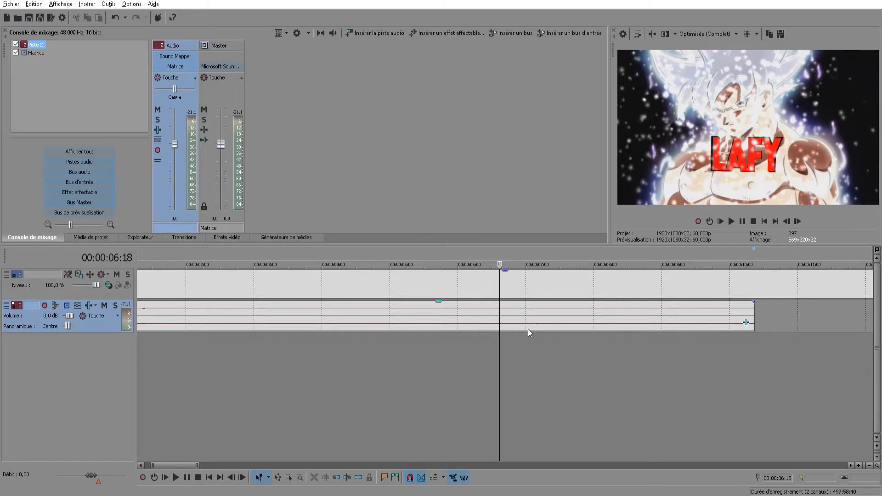
{"action": "scroll", "coordinate": [496, 330], "scroll_direction": "down", "scroll_amount": 2}
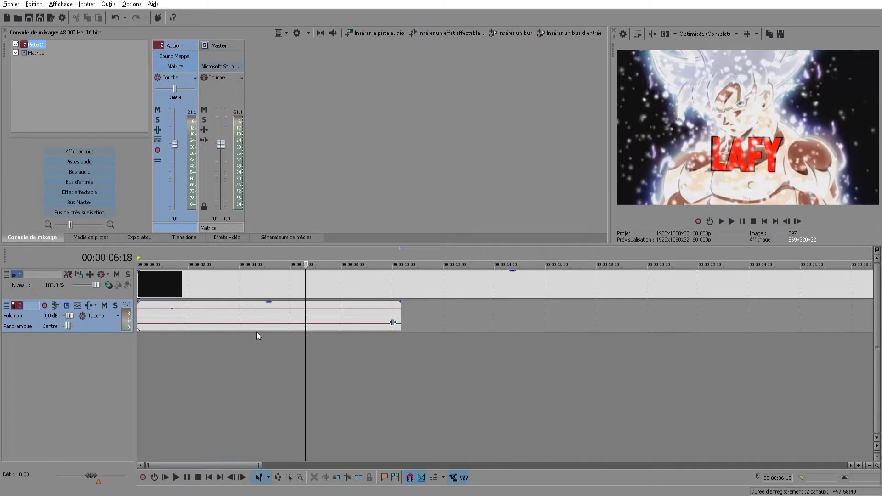
{"action": "scroll", "coordinate": [290, 281], "scroll_direction": "up", "scroll_amount": 1}
{"action": "scroll", "coordinate": [304, 277], "scroll_direction": "up", "scroll_amount": 1}
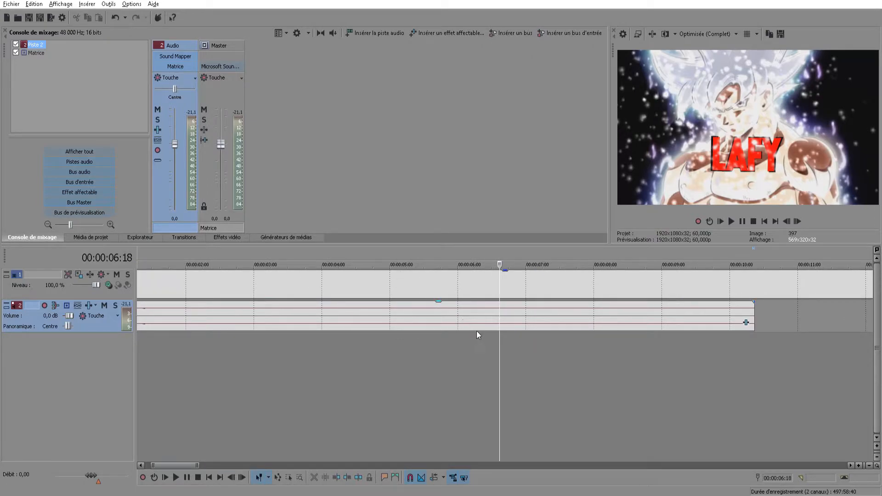
{"action": "scroll", "coordinate": [429, 349], "scroll_direction": "down", "scroll_amount": 3}
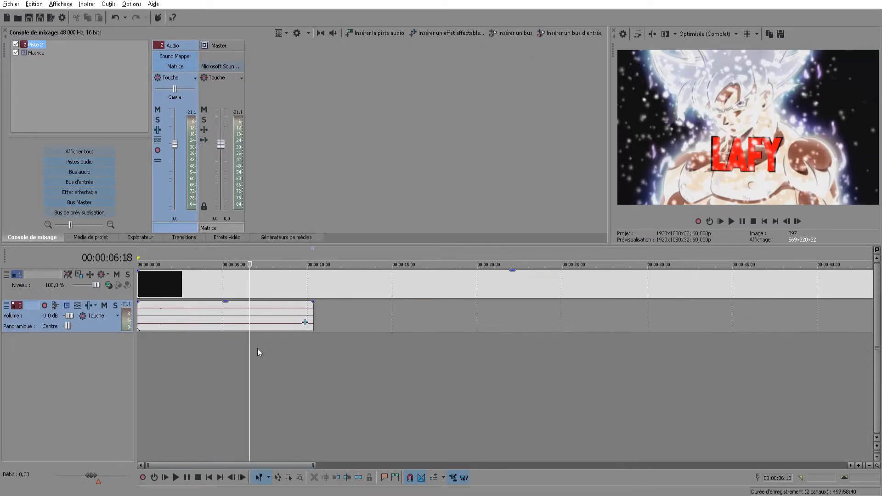
{"action": "scroll", "coordinate": [192, 318], "scroll_direction": "up", "scroll_amount": 2}
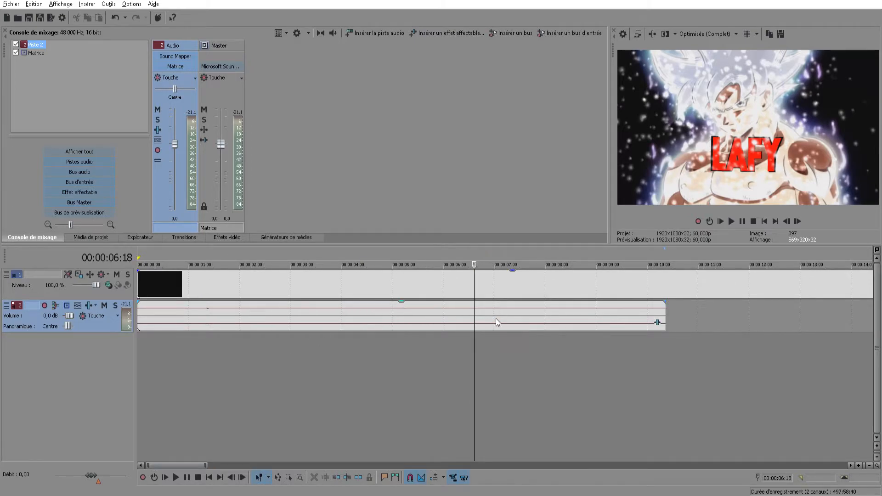
{"action": "scroll", "coordinate": [492, 331], "scroll_direction": "up", "scroll_amount": 1}
{"action": "scroll", "coordinate": [492, 331], "scroll_direction": "down", "scroll_amount": 1}
{"action": "scroll", "coordinate": [517, 335], "scroll_direction": "down", "scroll_amount": 1}
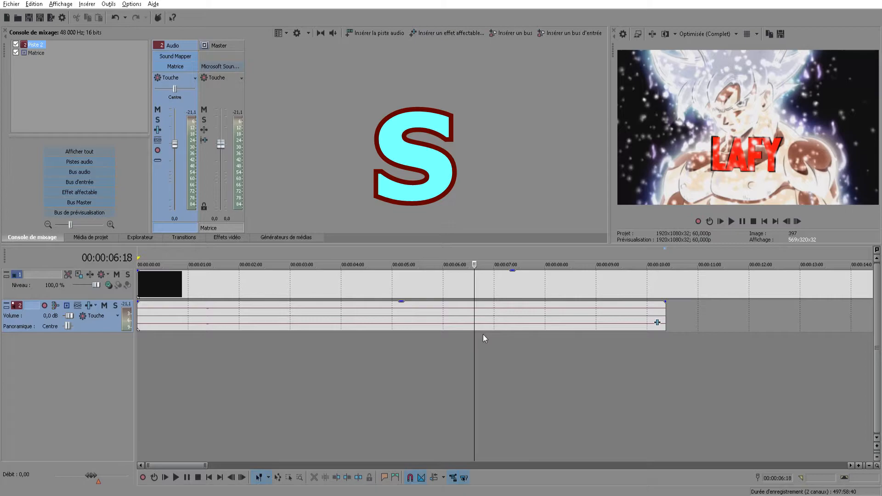
Select the audio clip on track 2 and split it at 00:00:06:28
{"action": "left_click", "coordinate": [480, 319]}
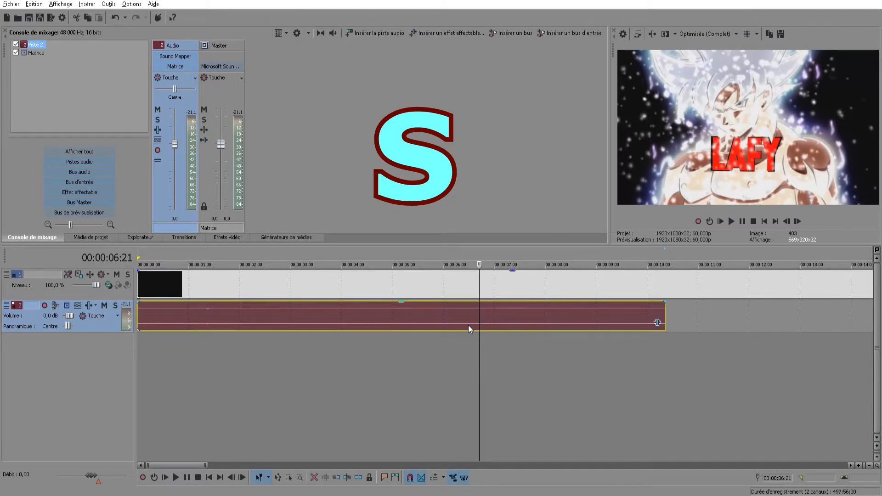
{"action": "mouse_move", "coordinate": [487, 347]}
{"action": "left_mouse_down"}
{"action": "mouse_move", "coordinate": [478, 350]}
{"action": "mouse_move", "coordinate": [521, 351]}
{"action": "mouse_move", "coordinate": [494, 350]}
{"action": "left_mouse_up"}
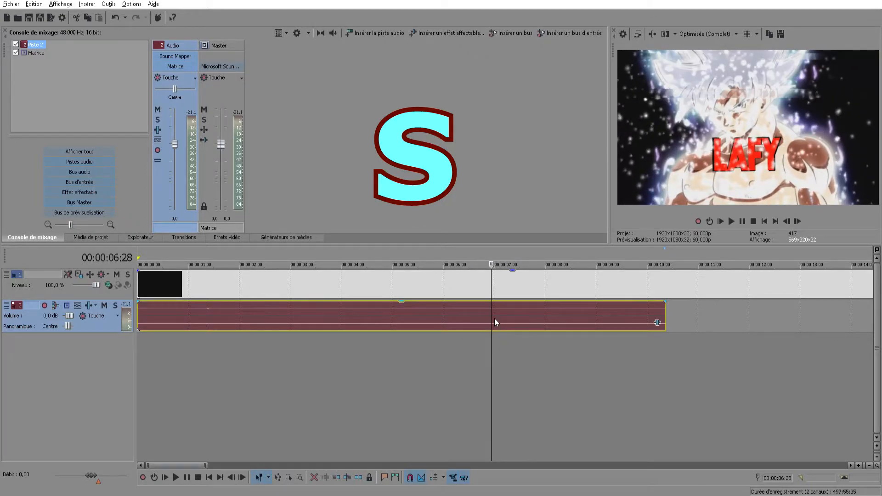
{"action": "key", "text": "s"}
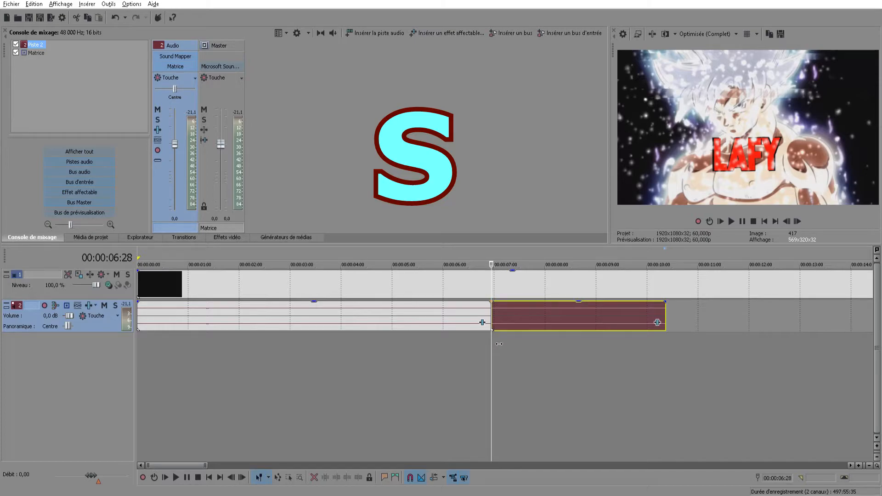
Split the second audio piece at 00:00:07:04 and delete the short section between the two cuts
{"action": "left_click_drag", "start_coordinate": [500, 344], "coordinate": [505, 343]}
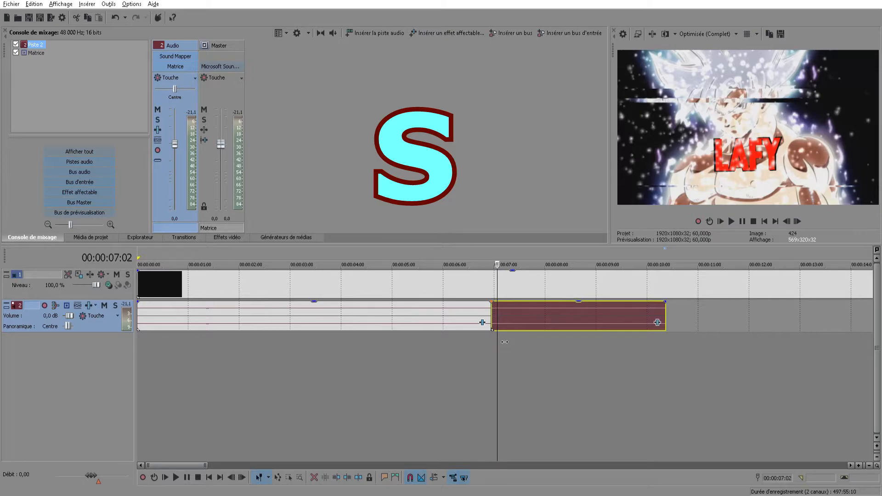
{"action": "left_click_drag", "start_coordinate": [504, 342], "coordinate": [509, 342]}
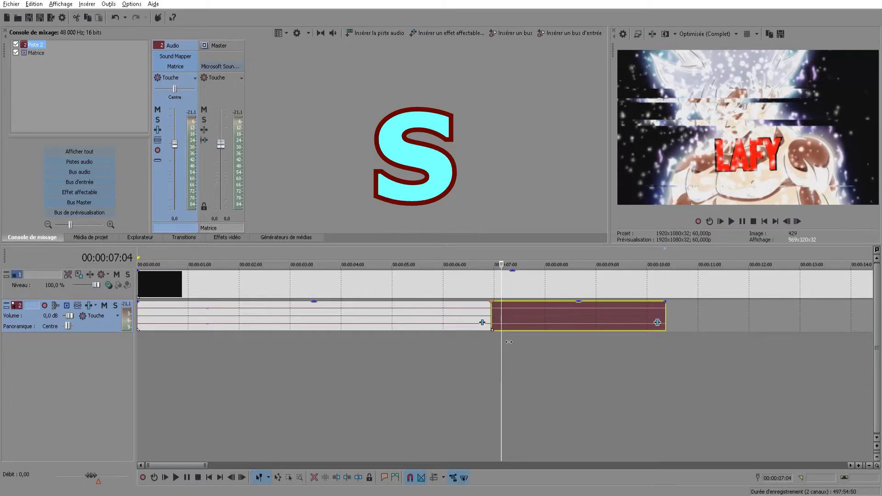
{"action": "key", "text": "s"}
{"action": "left_click", "coordinate": [496, 322]}
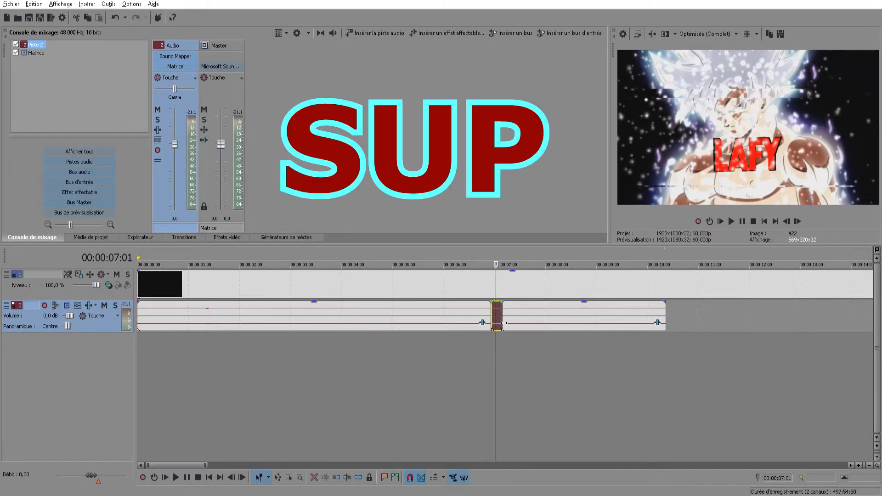
{"action": "key", "text": "Delete"}
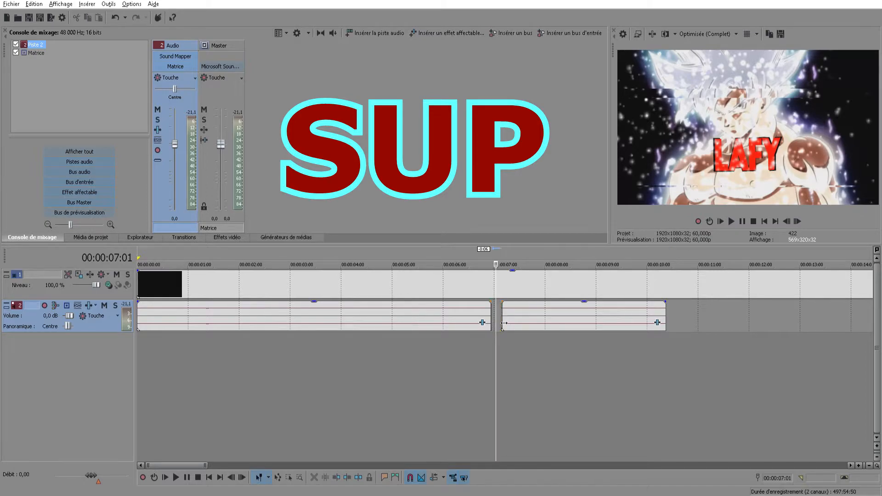
Close the gap by moving the remaining audio piece against the first one, and try selecting both pieces together
{"action": "left_click", "coordinate": [535, 319]}
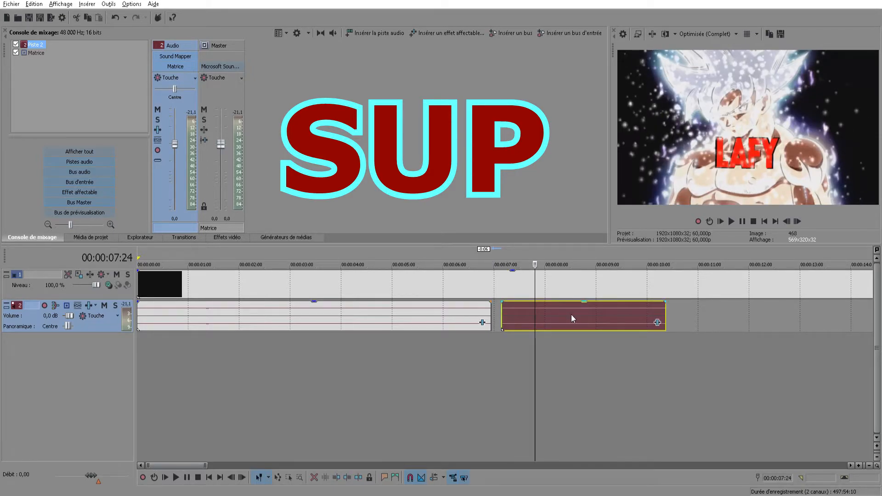
{"action": "left_click_drag", "start_coordinate": [573, 316], "coordinate": [562, 316]}
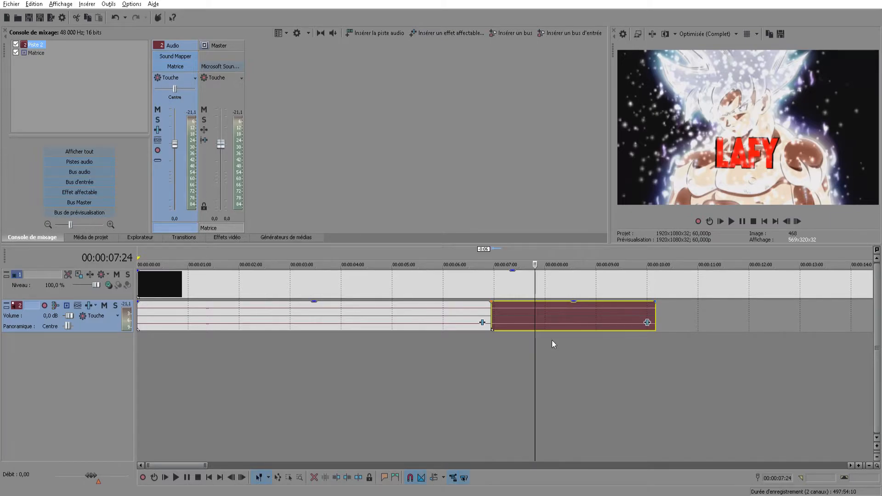
{"action": "left_click", "coordinate": [448, 321], "text": "ctrl"}
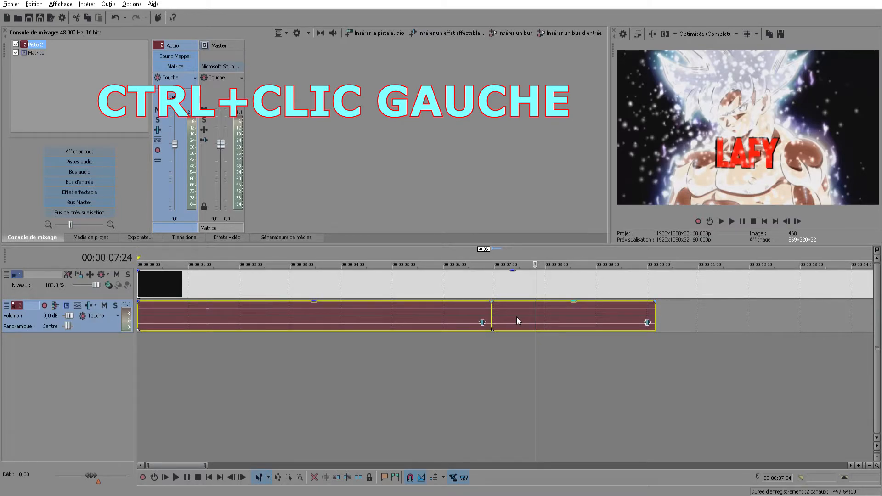
{"action": "mouse_move", "coordinate": [514, 315]}
{"action": "left_mouse_down"}
{"action": "mouse_move", "coordinate": [650, 315]}
{"action": "mouse_move", "coordinate": [513, 324]}
{"action": "left_mouse_up"}
{"action": "left_click", "coordinate": [451, 347]}
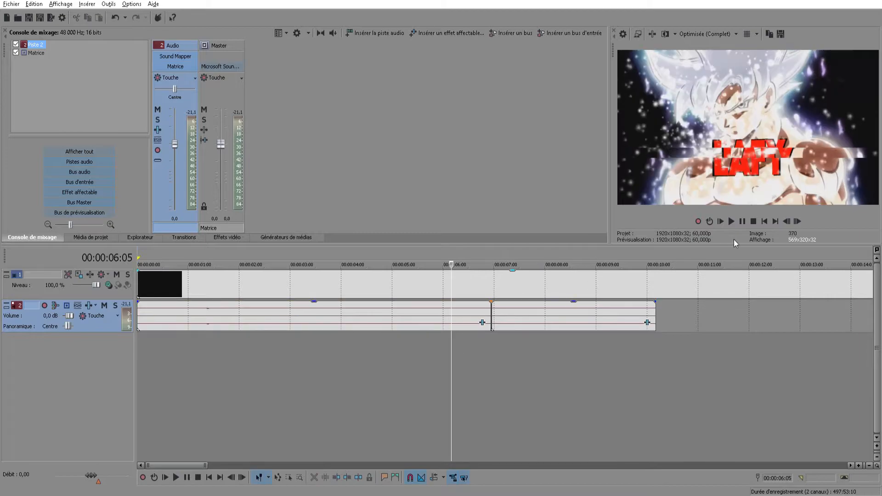
Play the joined recording from several positions, including 00:00:01:08 and 00:00:04:07, to look for another passage to cut
{"action": "left_click", "coordinate": [201, 339]}
{"action": "key", "text": "space"}
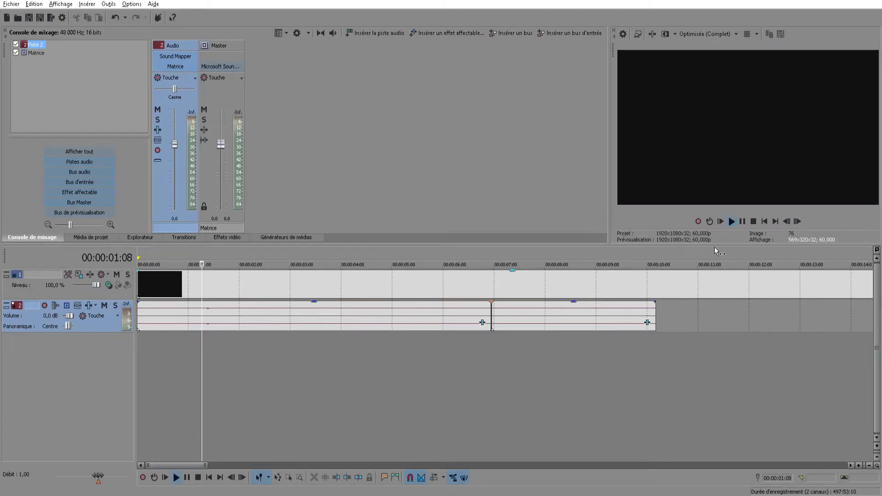
{"action": "left_click", "coordinate": [743, 222]}
{"action": "left_click", "coordinate": [445, 352]}
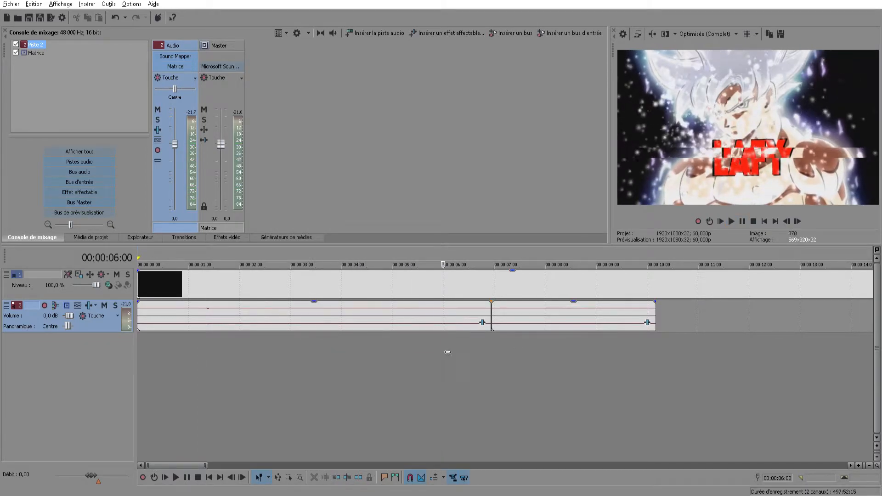
{"action": "left_click", "coordinate": [403, 357]}
{"action": "left_click", "coordinate": [731, 223]}
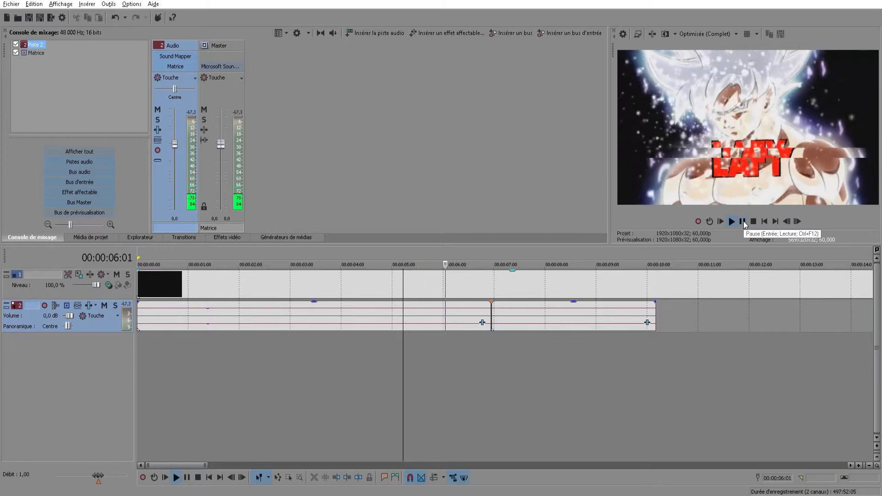
{"action": "left_click", "coordinate": [743, 222]}
{"action": "left_click", "coordinate": [354, 356]}
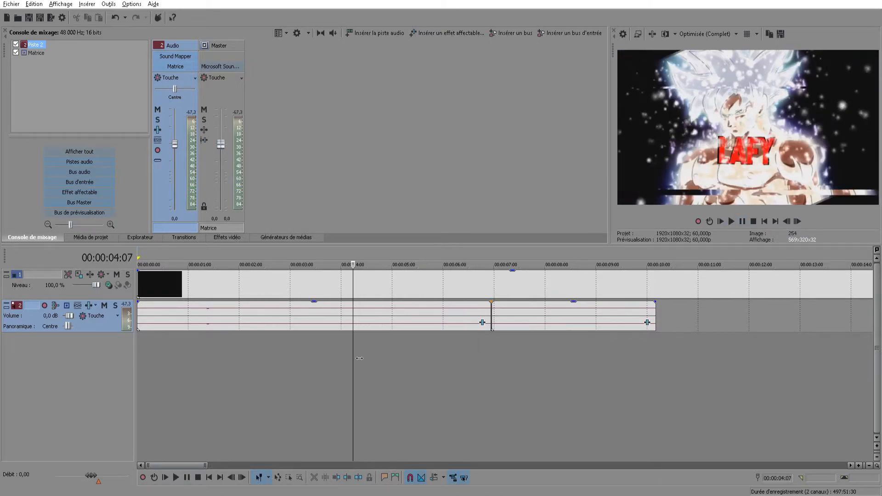
{"action": "left_click", "coordinate": [730, 222]}
{"action": "left_click", "coordinate": [743, 221]}
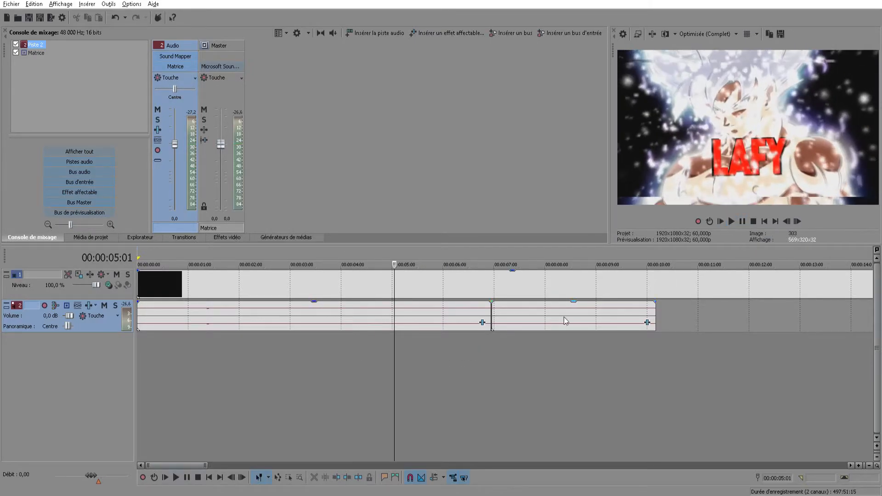
Play the first audio piece close up and place the edit cursor at 00:00:05:09
{"action": "scroll", "coordinate": [407, 341], "scroll_direction": "up", "scroll_amount": 3}
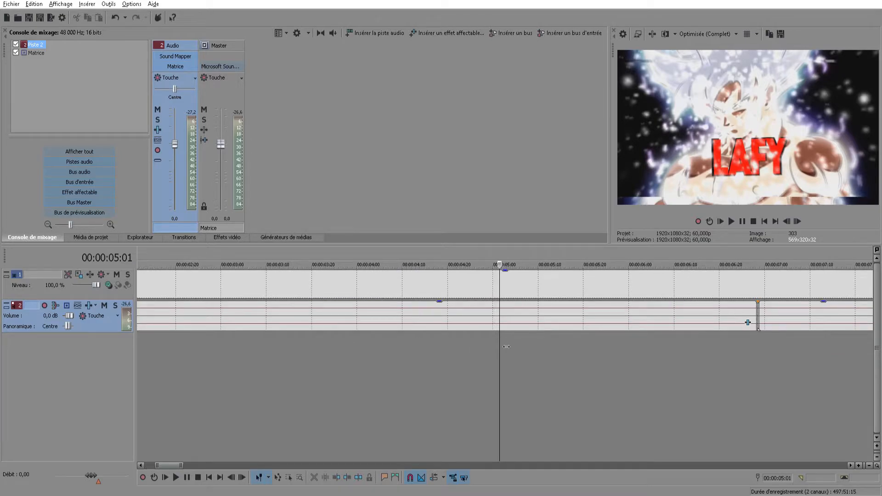
{"action": "left_click", "coordinate": [433, 346]}
{"action": "left_click", "coordinate": [734, 224]}
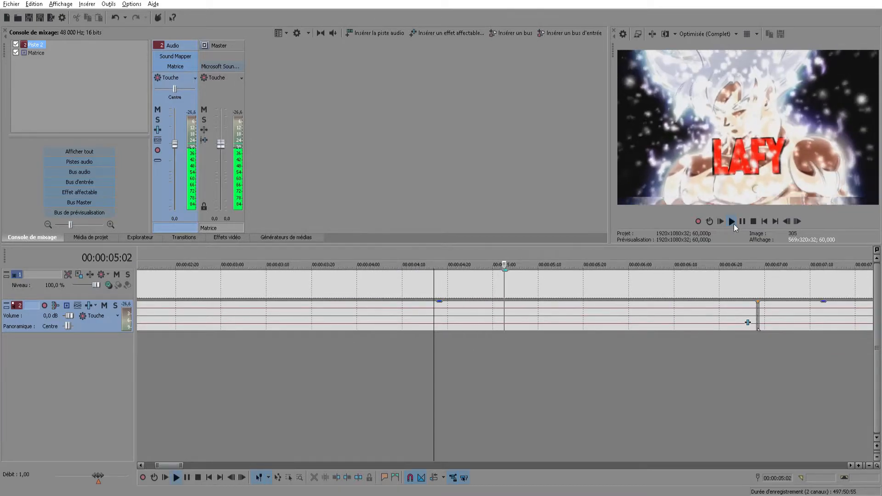
{"action": "left_click", "coordinate": [740, 223]}
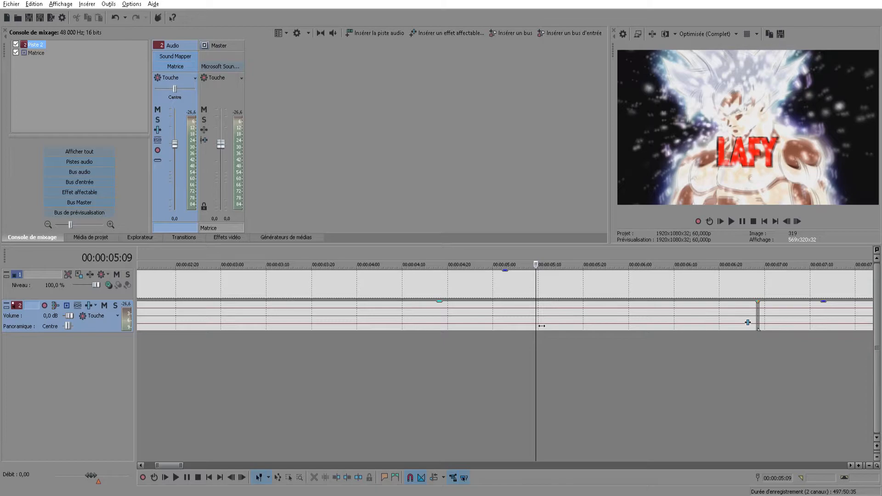
Undo a split made across both tracks and split only the first audio piece at 00:00:05:09
{"action": "key", "text": "s"}
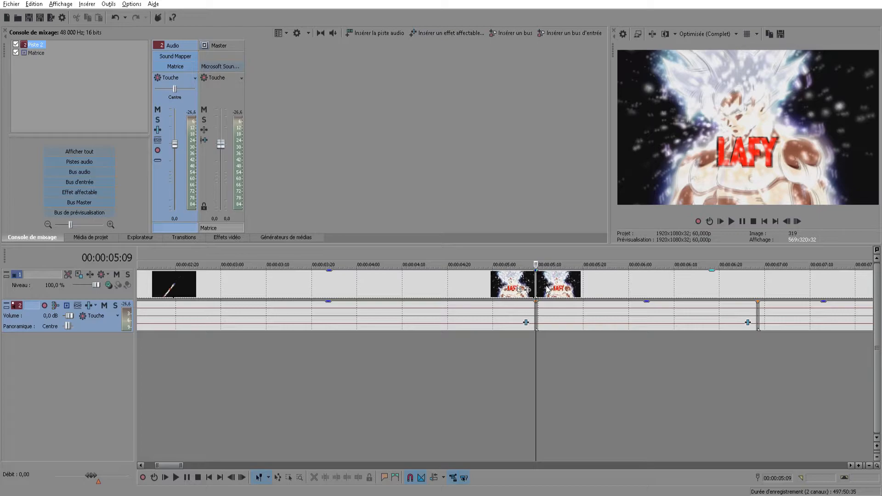
{"action": "key", "text": "ctrl+z"}
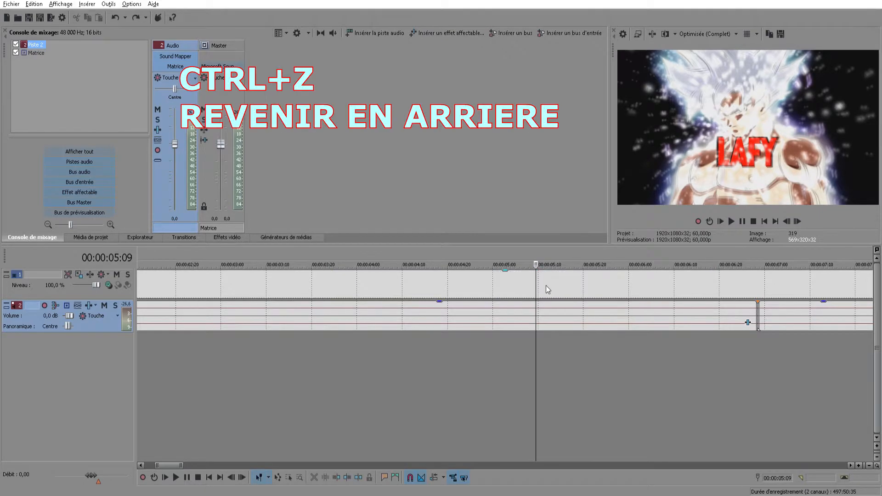
{"action": "left_click", "coordinate": [537, 313]}
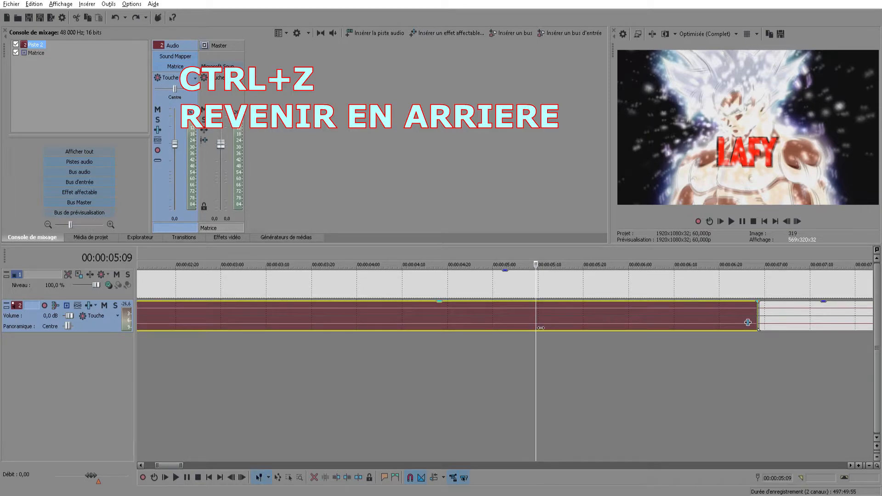
{"action": "key", "text": "s"}
Locate the end of the unwanted passage by playback, split the audio at 00:00:06:21 and delete the section between the cuts
{"action": "left_click", "coordinate": [733, 222]}
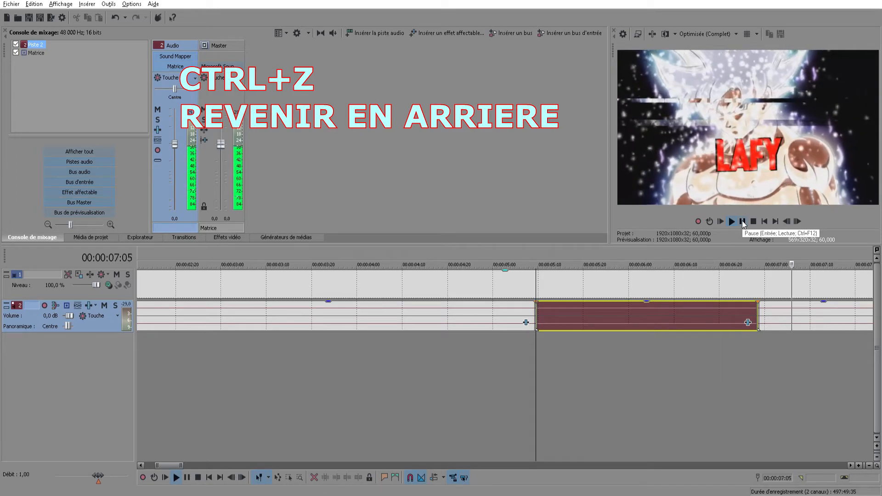
{"action": "left_click", "coordinate": [734, 222]}
{"action": "left_click", "coordinate": [742, 222]}
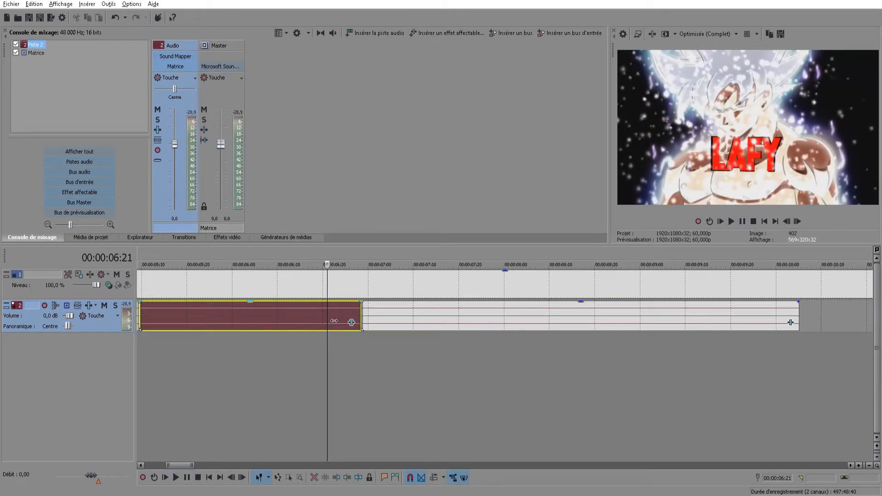
{"action": "key", "text": "s"}
{"action": "left_click", "coordinate": [279, 320]}
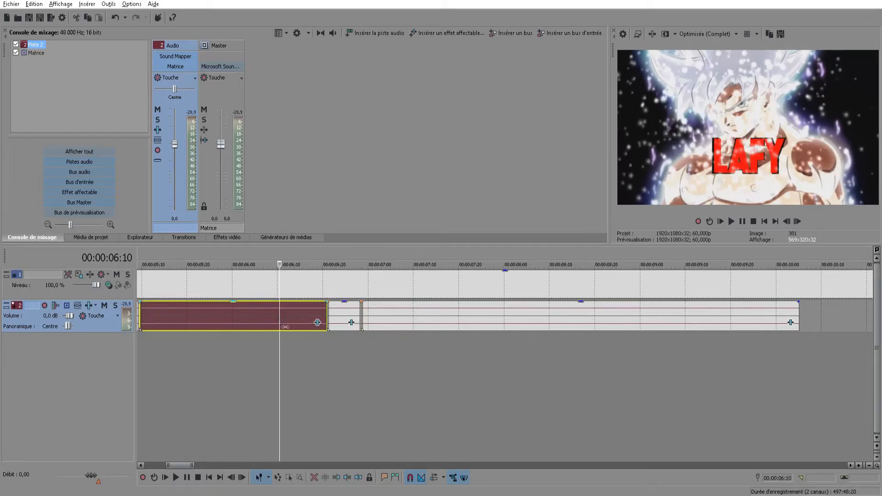
{"action": "key", "text": "Delete"}
Move the remaining audio pieces back against the end of the first piece to close the gap
{"action": "left_click", "coordinate": [329, 340]}
{"action": "scroll", "coordinate": [412, 344], "scroll_direction": "down", "scroll_amount": 5}
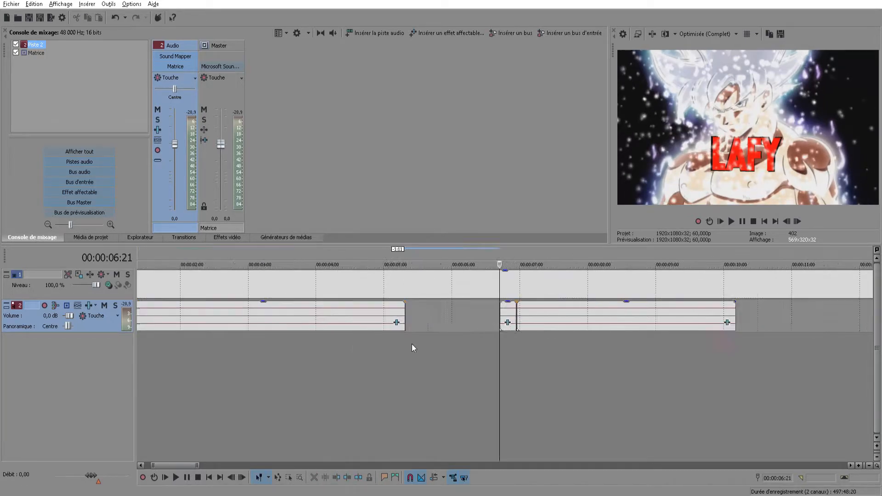
{"action": "left_click_drag", "start_coordinate": [416, 312], "coordinate": [381, 314]}
Play the recording from shortly before the new cut to check the joined audio pieces
{"action": "left_click", "coordinate": [282, 343]}
{"action": "key", "text": "space"}
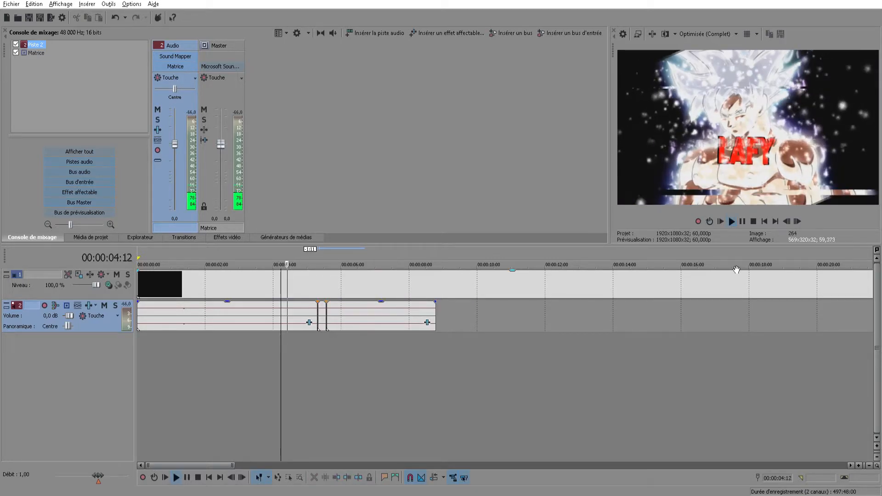
{"action": "left_click", "coordinate": [743, 222]}
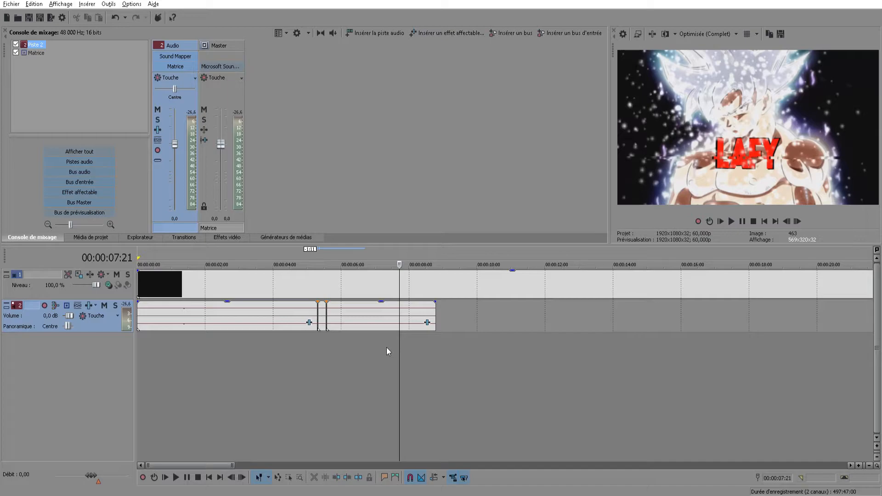
{"action": "scroll", "coordinate": [386, 347], "scroll_direction": "down", "scroll_amount": 1}
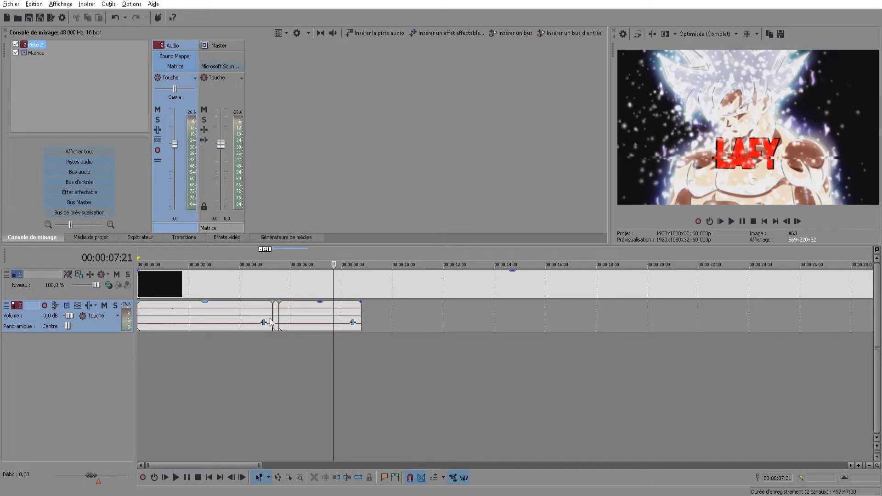
Look through the audio effects that can be added to the last audio piece, including Volume
{"action": "left_click", "coordinate": [353, 322]}
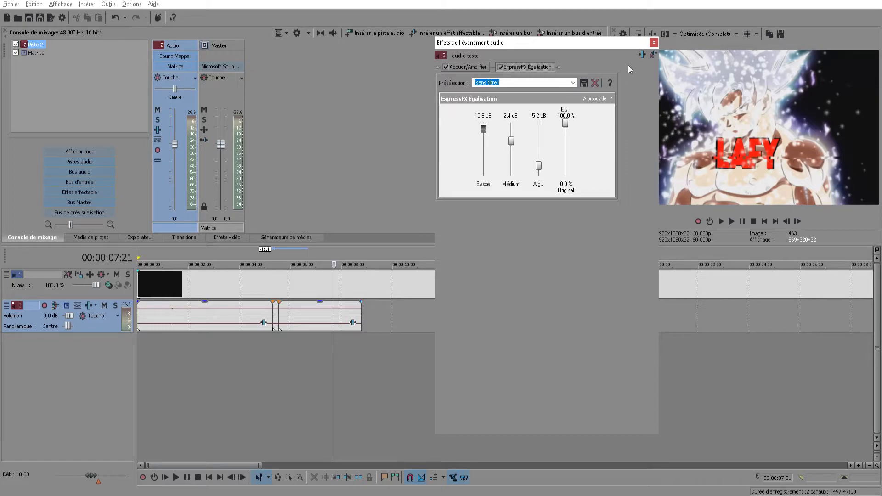
{"action": "left_click", "coordinate": [642, 54]}
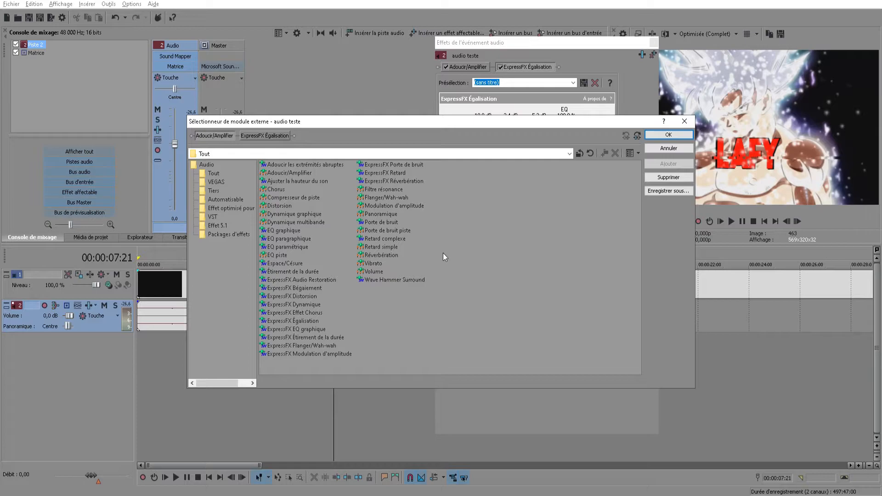
{"action": "left_click", "coordinate": [373, 273]}
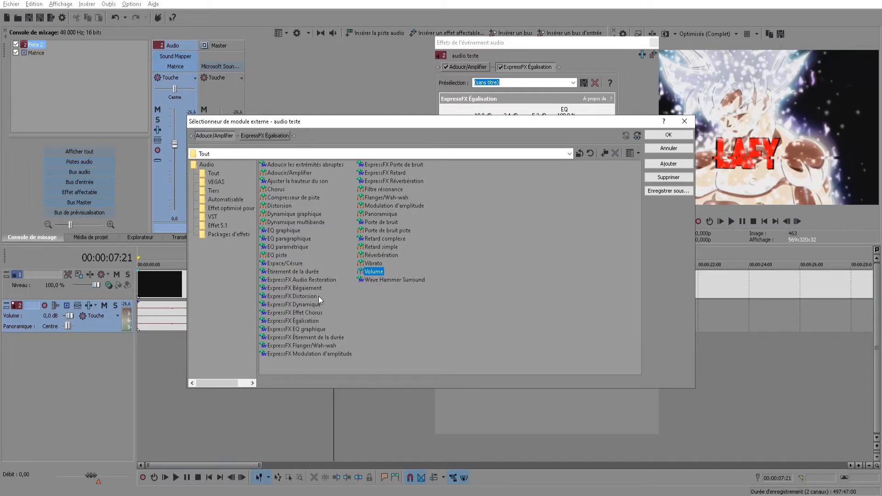
{"action": "left_click", "coordinate": [684, 122]}
{"action": "left_click", "coordinate": [657, 45]}
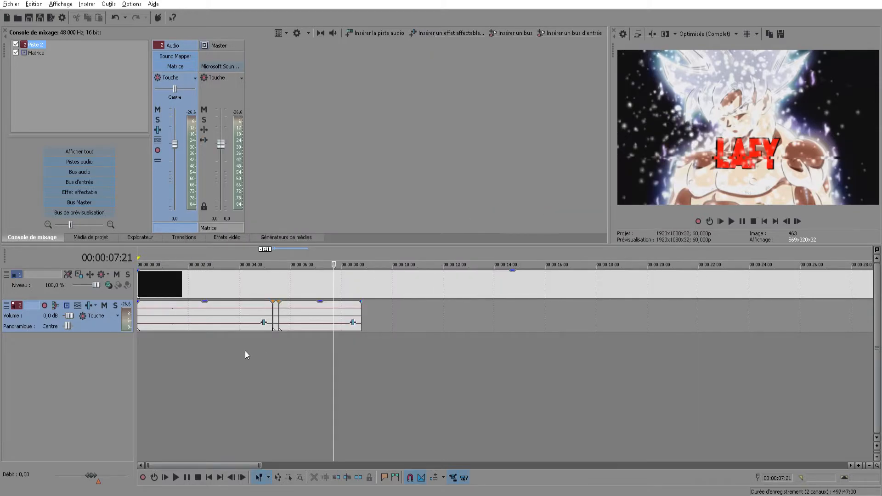
Lower the audio track's volume to -1.3 dB and try adjusting the gain of the last audio piece
{"action": "scroll", "coordinate": [68, 317], "scroll_direction": "down", "scroll_amount": 10}
{"action": "scroll", "coordinate": [69, 316], "scroll_direction": "up", "scroll_amount": 7}
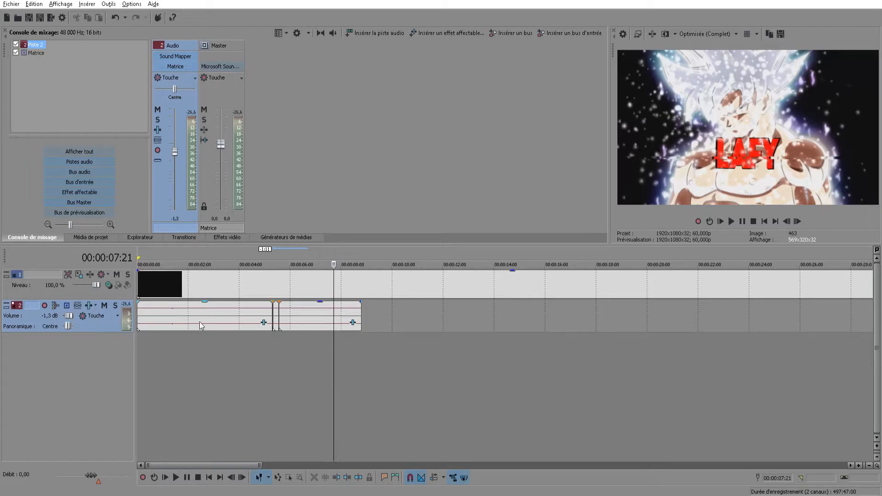
{"action": "left_click", "coordinate": [301, 316]}
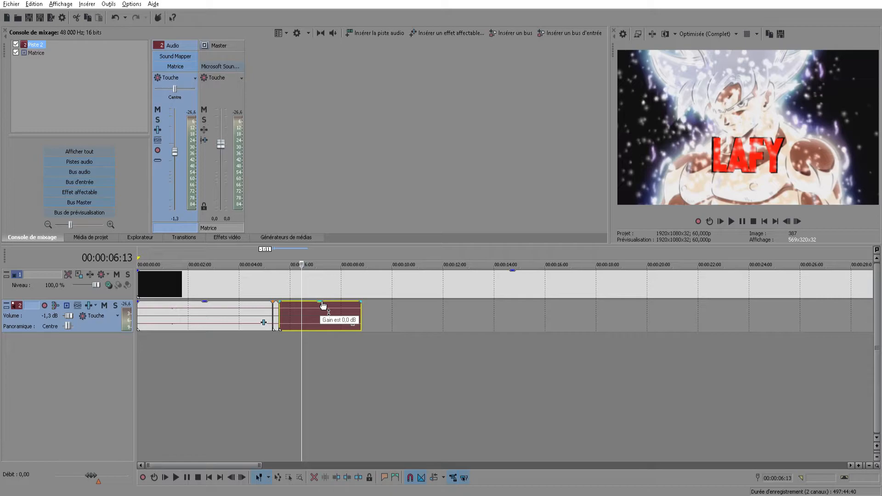
{"action": "mouse_move", "coordinate": [323, 305]}
{"action": "left_mouse_down"}
{"action": "mouse_move", "coordinate": [323, 319]}
{"action": "mouse_move", "coordinate": [323, 304]}
{"action": "left_mouse_up"}
Add a fade-out about 1.5 seconds long at the end of the first audio piece
{"action": "left_click", "coordinate": [268, 317]}
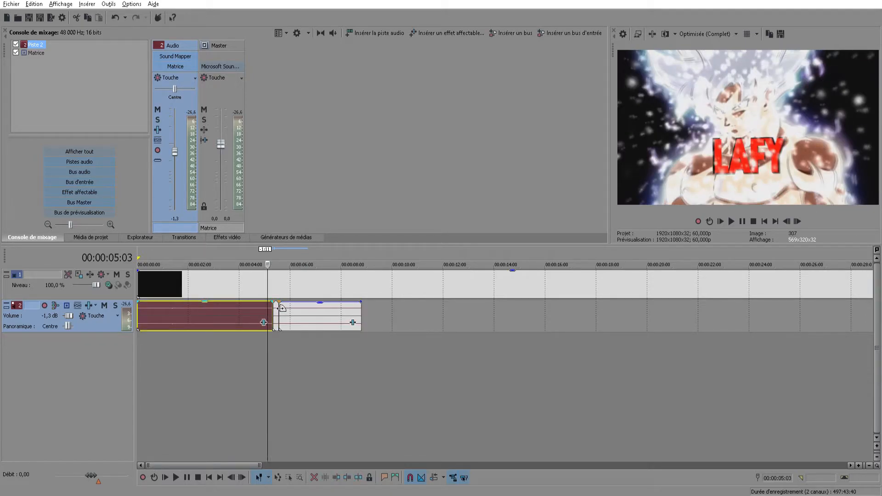
{"action": "left_click_drag", "start_coordinate": [281, 307], "coordinate": [243, 309]}
{"action": "left_click", "coordinate": [230, 340]}
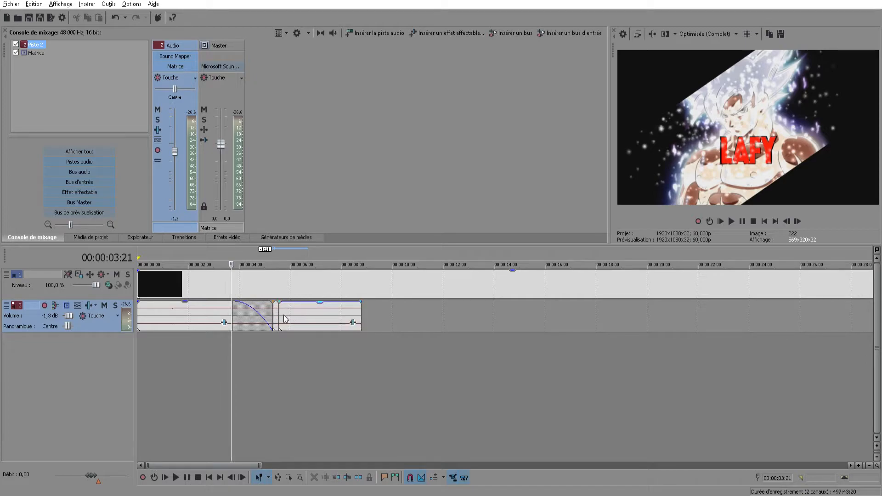
Move the short middle audio piece out of the way and join the last piece to the first with a fade-in at its start
{"action": "left_click_drag", "start_coordinate": [276, 314], "coordinate": [463, 314]}
{"action": "mouse_move", "coordinate": [313, 311]}
{"action": "left_mouse_down"}
{"action": "mouse_move", "coordinate": [295, 312]}
{"action": "mouse_move", "coordinate": [323, 312]}
{"action": "left_mouse_up"}
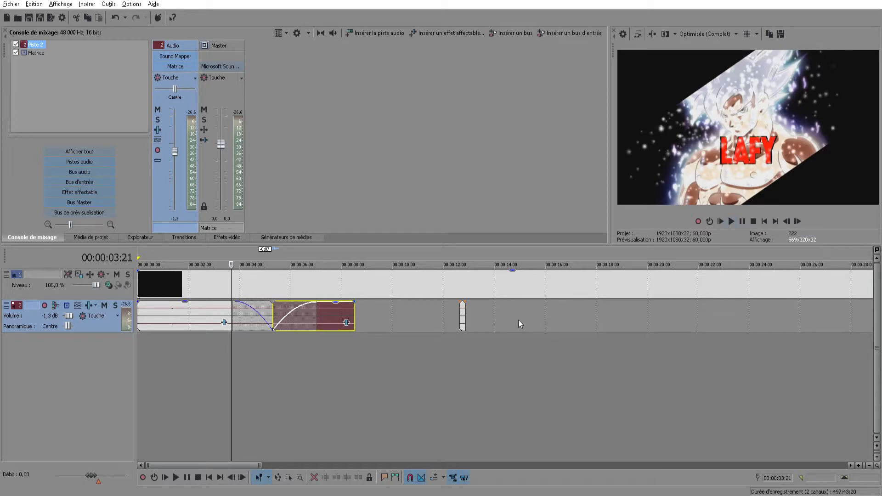
Play the recording from about 3 seconds to listen to the fade-out and fade-in between the joined pieces
{"action": "left_click", "coordinate": [210, 351]}
{"action": "left_click", "coordinate": [732, 222]}
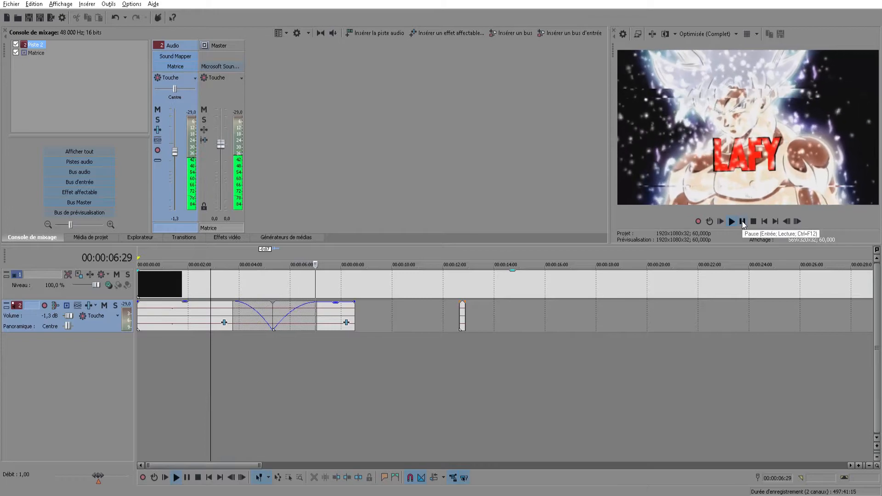
{"action": "left_click", "coordinate": [744, 221]}
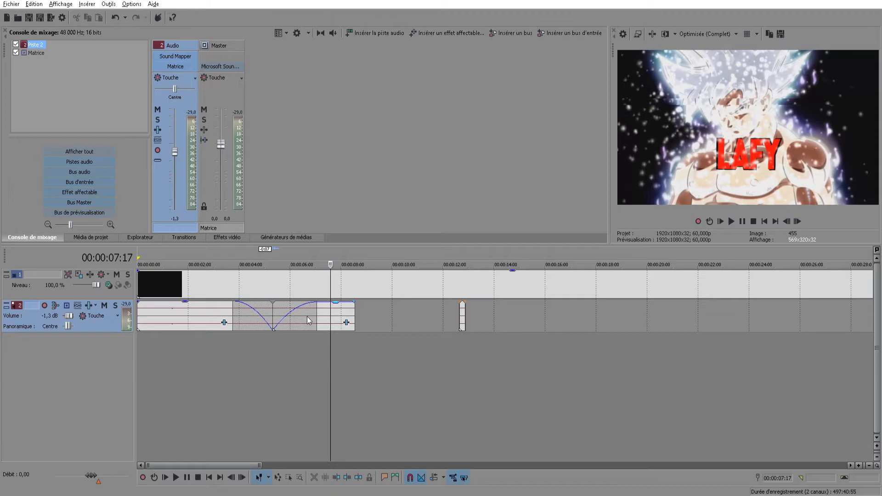
Delete the short leftover piece and the remaining audio from the audio track
{"action": "left_click", "coordinate": [463, 320]}
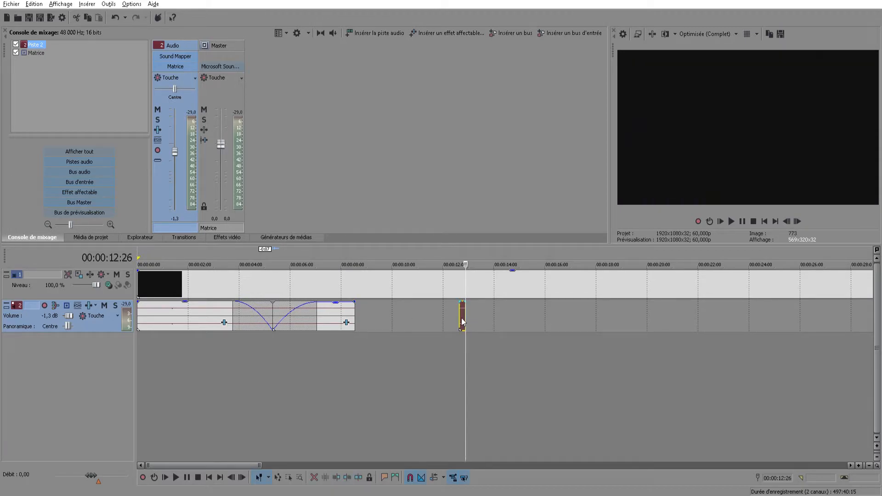
{"action": "key", "text": "Delete"}
{"action": "scroll", "coordinate": [296, 343], "scroll_direction": "down", "scroll_amount": 3}
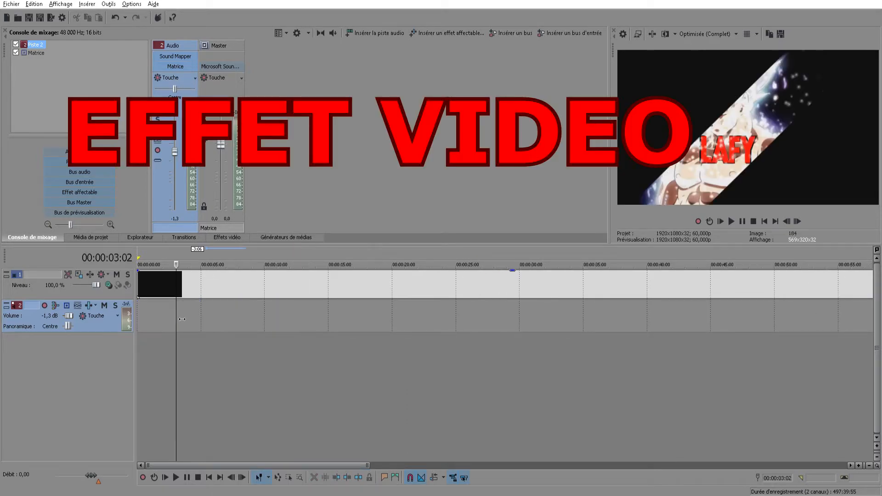
Split the video at 00:00:02:09, delete the part before the cut and move the rest to the start of the timeline
{"action": "left_click_drag", "start_coordinate": [182, 319], "coordinate": [174, 317]}
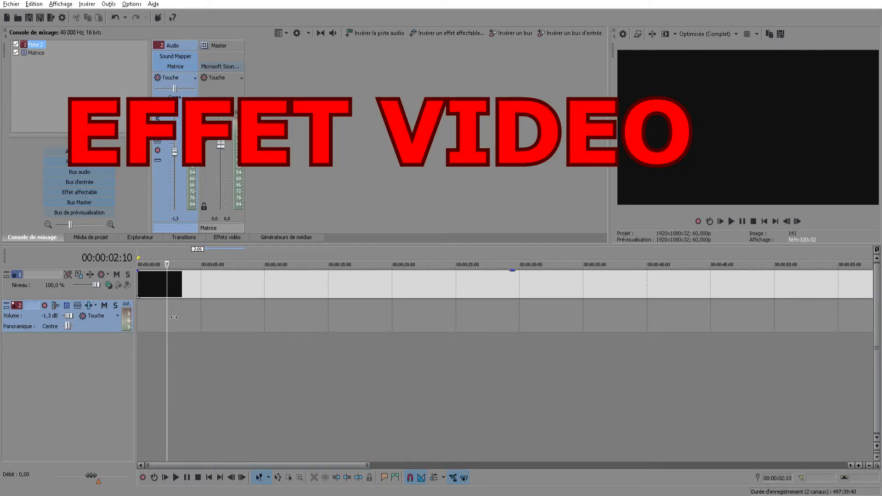
{"action": "left_click", "coordinate": [166, 281]}
{"action": "key", "text": "s"}
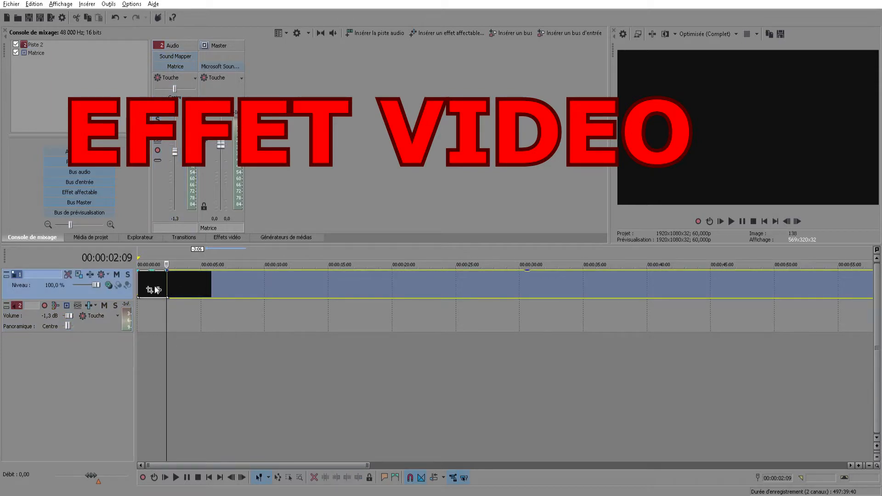
{"action": "left_click", "coordinate": [151, 285]}
{"action": "key", "text": "Delete"}
{"action": "left_click_drag", "start_coordinate": [217, 293], "coordinate": [139, 307]}
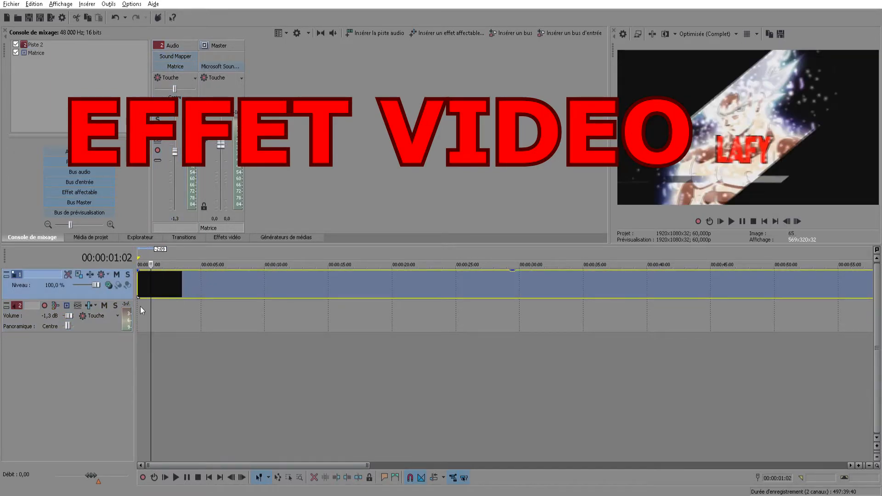
Play the video from the start to locate the end of the intro and split it at 00:00:10:20
{"action": "left_click", "coordinate": [137, 306]}
{"action": "left_click", "coordinate": [731, 222]}
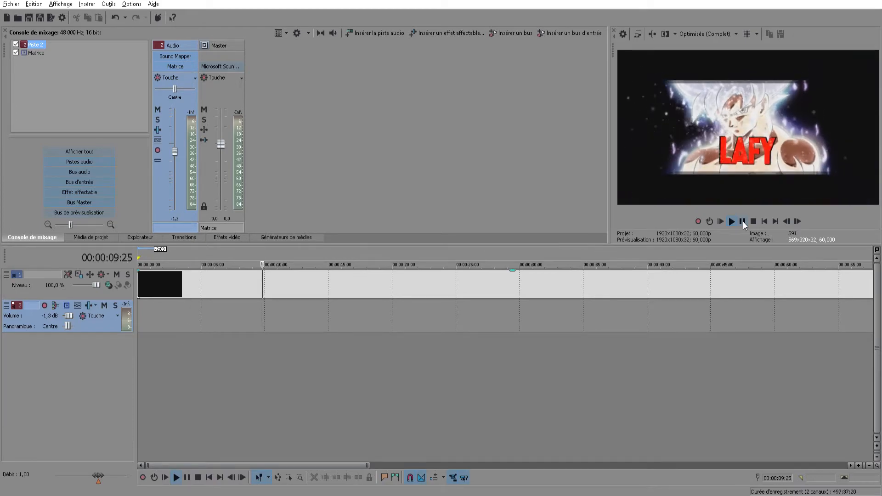
{"action": "left_click", "coordinate": [743, 221]}
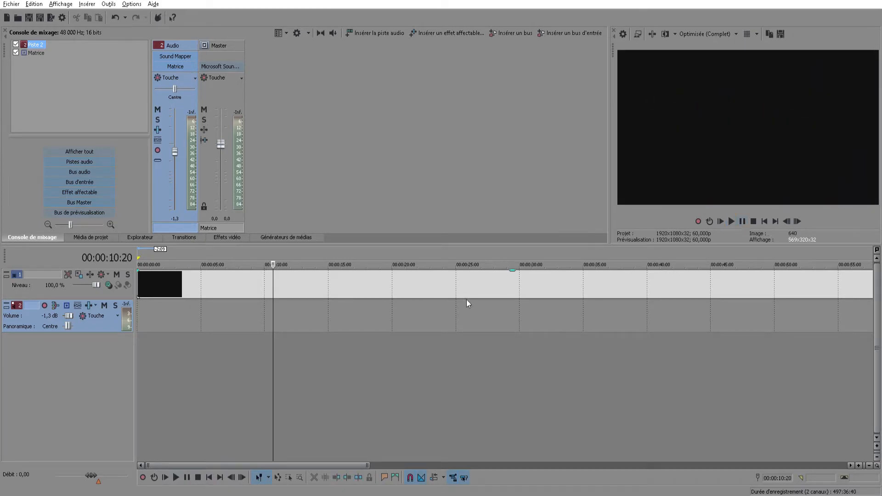
{"action": "left_click", "coordinate": [280, 289]}
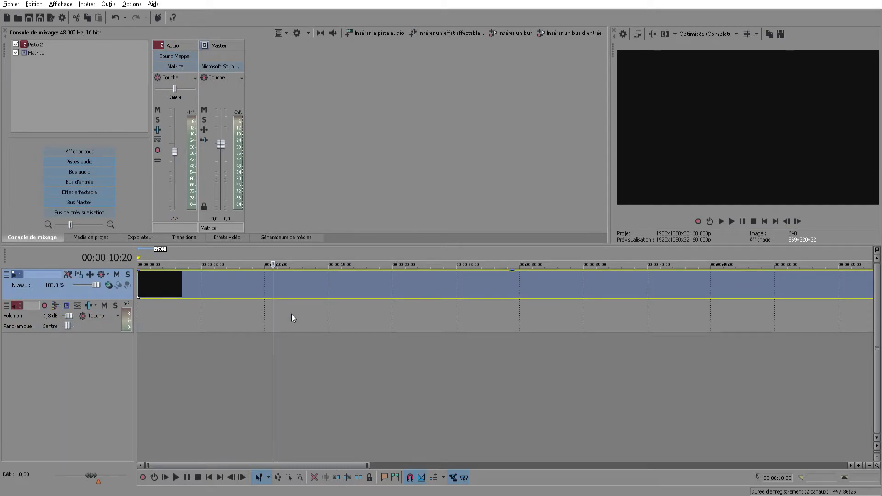
{"action": "key", "text": "s"}
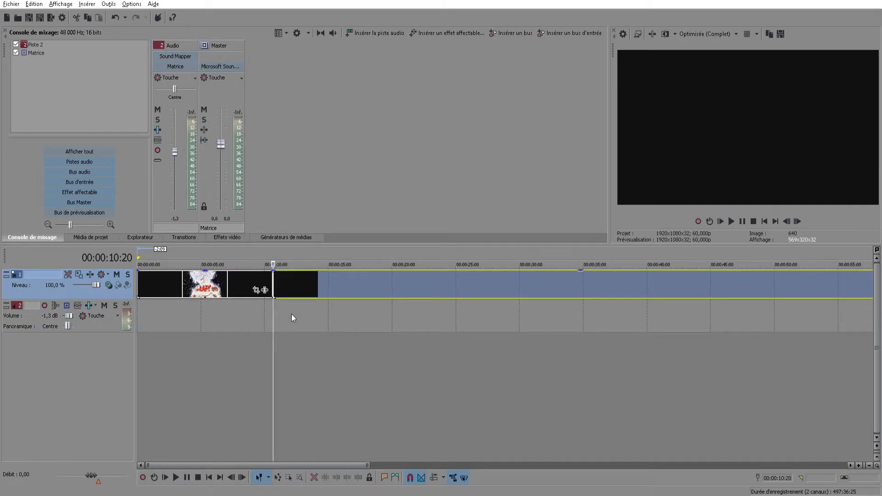
{"action": "scroll", "coordinate": [280, 311], "scroll_direction": "up", "scroll_amount": 3}
{"action": "scroll", "coordinate": [451, 322], "scroll_direction": "up", "scroll_amount": 3}
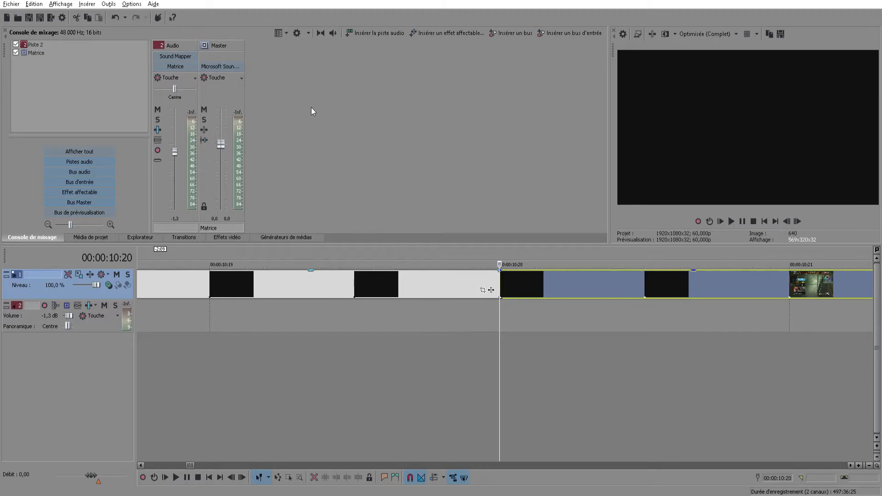
Browse the video transitions and compare the presets of the circular, gradient, star and linear wipes
{"action": "left_click", "coordinate": [189, 238]}
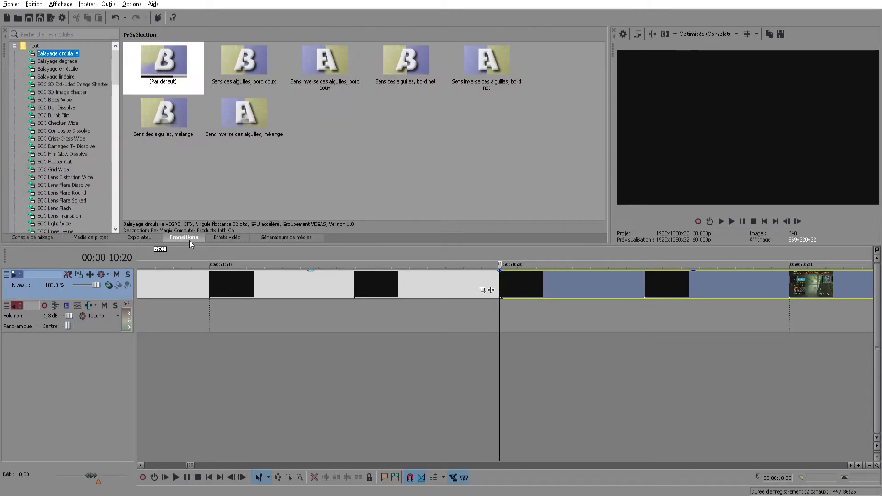
{"action": "left_click", "coordinate": [81, 61]}
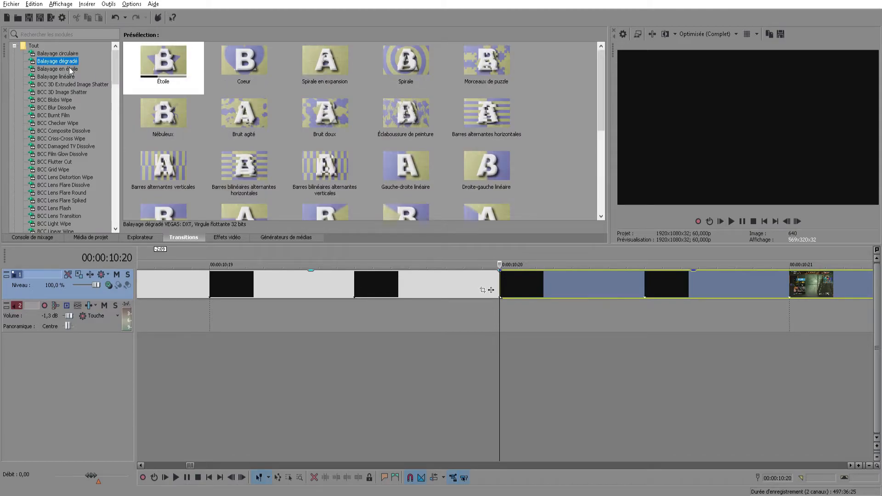
{"action": "left_click", "coordinate": [69, 69]}
{"action": "left_click", "coordinate": [67, 77]}
{"action": "left_click", "coordinate": [69, 84]}
{"action": "left_click", "coordinate": [62, 54]}
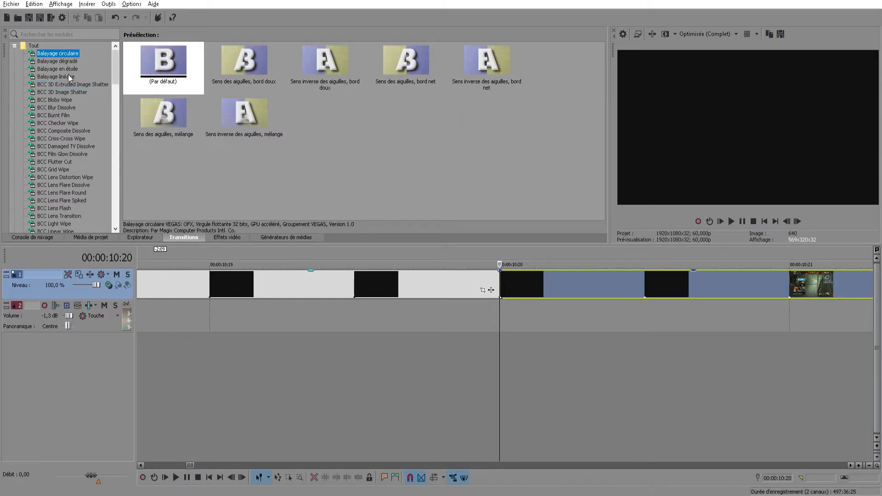
{"action": "left_click", "coordinate": [67, 77]}
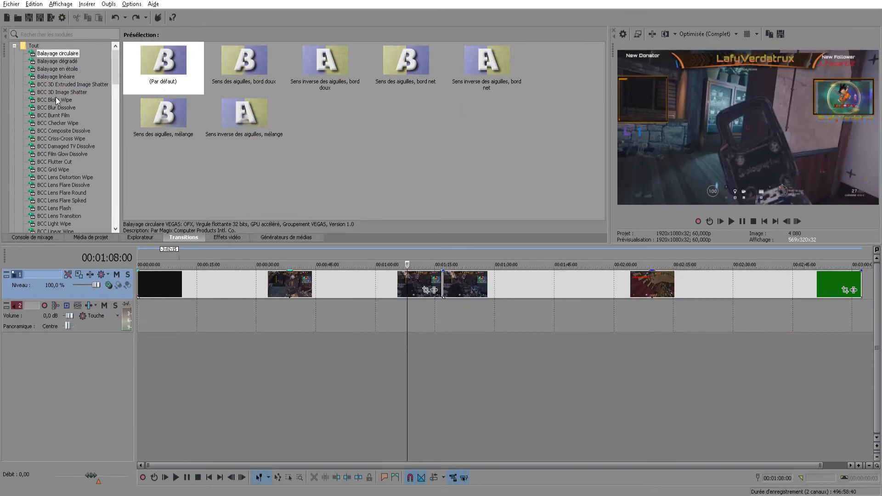
Apply the default Balayage linéaire transition at the cut between the two gameplay clips
{"action": "left_click", "coordinate": [64, 78]}
{"action": "left_click_drag", "start_coordinate": [163, 69], "coordinate": [443, 288]}
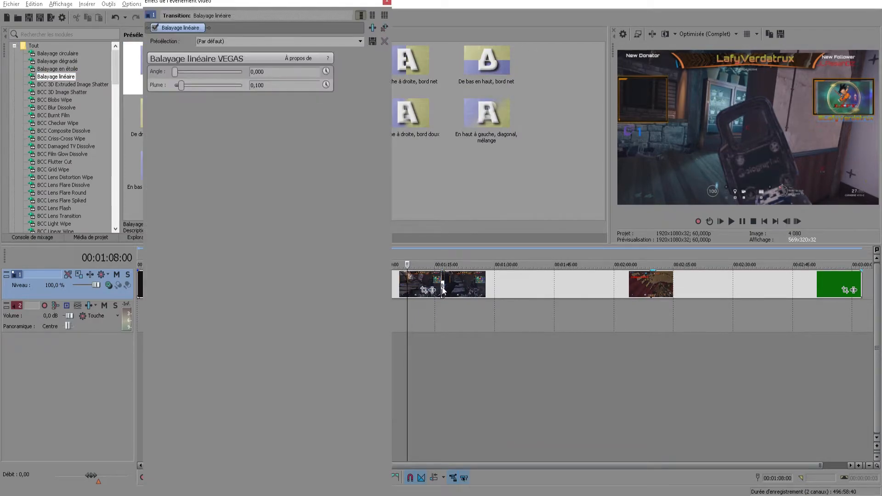
{"action": "scroll", "coordinate": [439, 294], "scroll_direction": "up", "scroll_amount": 5}
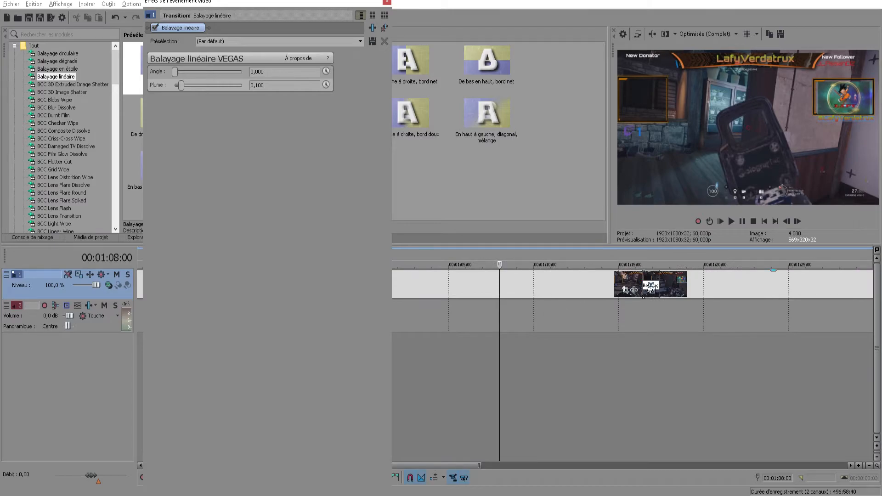
Lengthen the Balayage linéaire transition so it starts at 00:01:15:04, and place the playhead at its start
{"action": "left_click", "coordinate": [648, 288]}
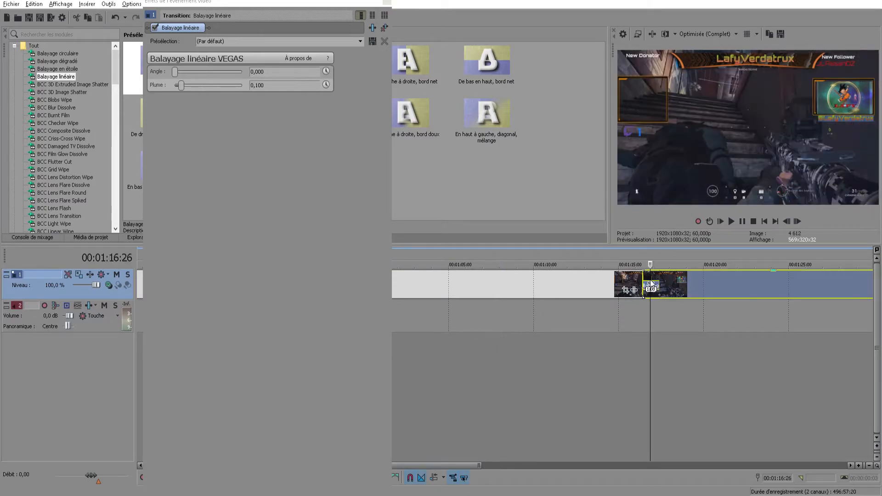
{"action": "scroll", "coordinate": [643, 294], "scroll_direction": "up", "scroll_amount": 6}
{"action": "scroll", "coordinate": [483, 295], "scroll_direction": "down", "scroll_amount": 1}
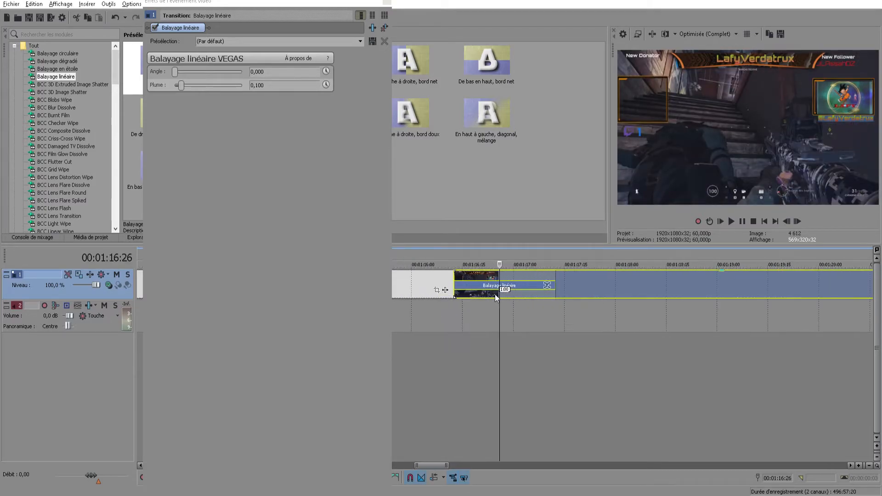
{"action": "left_click_drag", "start_coordinate": [460, 284], "coordinate": [411, 278]}
{"action": "left_click", "coordinate": [388, 3]}
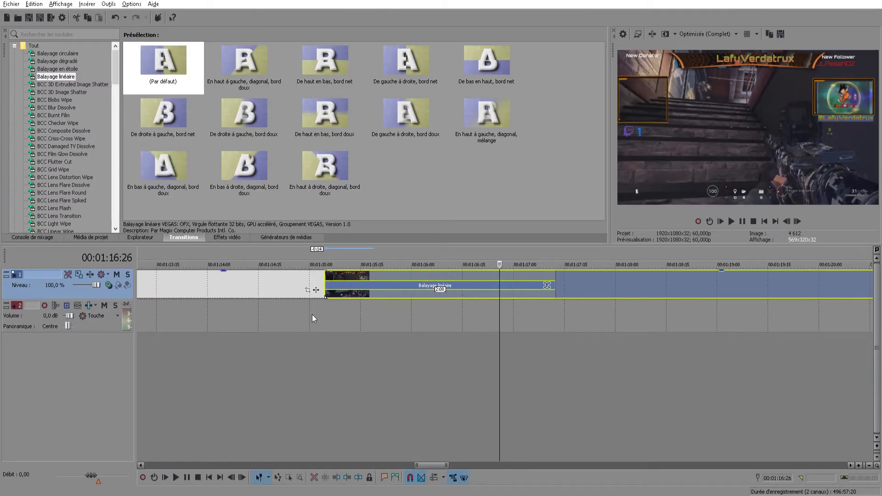
{"action": "left_click", "coordinate": [313, 314]}
{"action": "left_click_drag", "start_coordinate": [314, 318], "coordinate": [332, 337]}
Play several spots in the last gameplay clip, from about 00:02:49:14 onward, to locate the green-screen subscribe animation
{"action": "scroll", "coordinate": [454, 320], "scroll_direction": "down", "scroll_amount": 3}
{"action": "scroll", "coordinate": [443, 321], "scroll_direction": "down", "scroll_amount": 3}
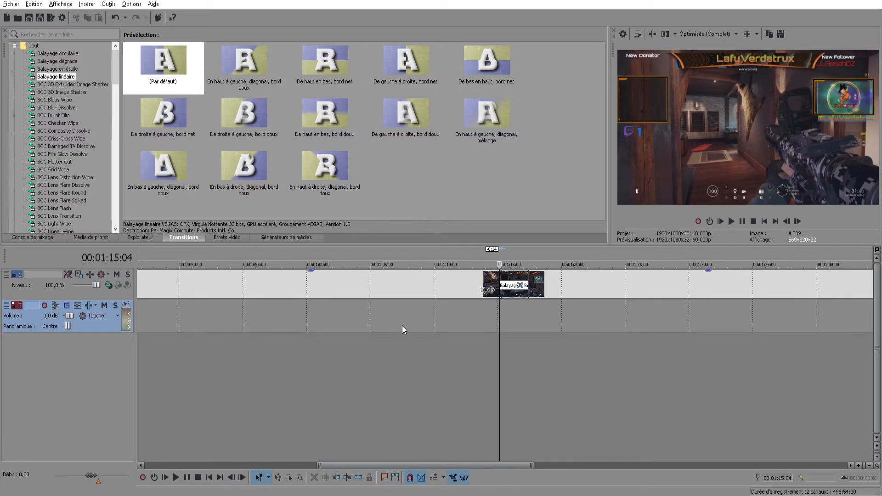
{"action": "scroll", "coordinate": [402, 324], "scroll_direction": "down", "scroll_amount": 5}
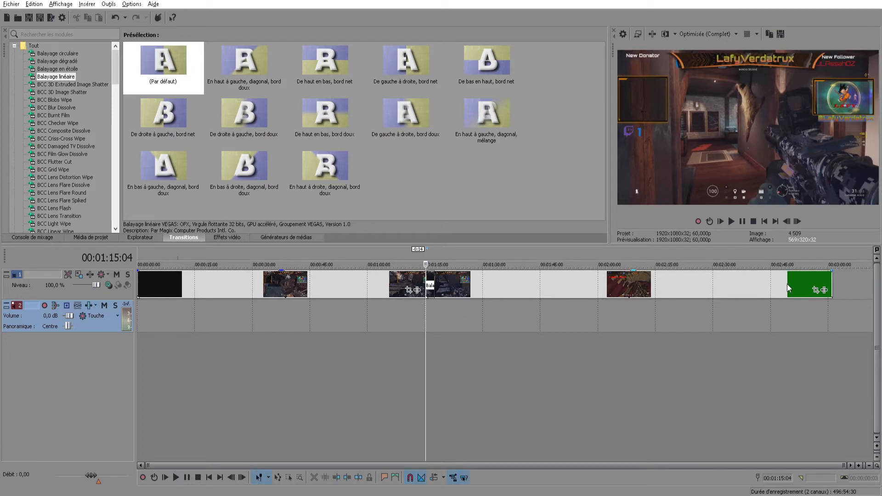
{"action": "left_click", "coordinate": [805, 284], "text": "shift"}
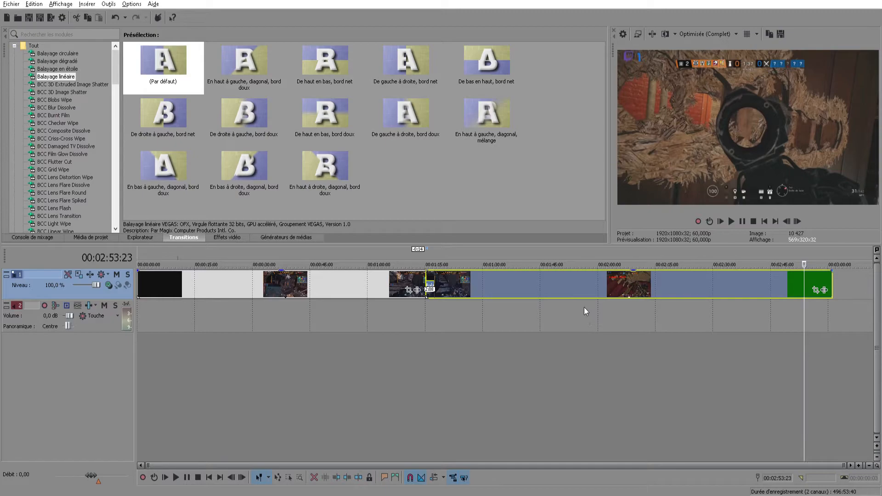
{"action": "left_click", "coordinate": [787, 309]}
{"action": "left_click", "coordinate": [789, 313]}
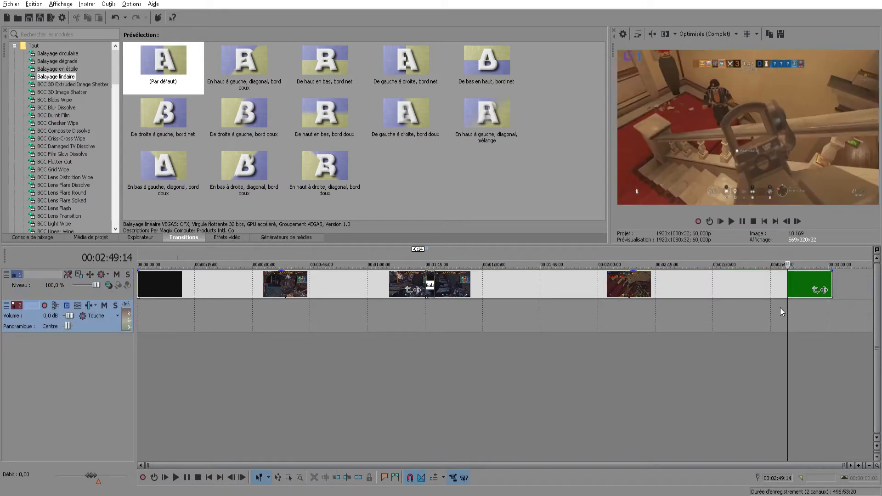
{"action": "left_click", "coordinate": [732, 222]}
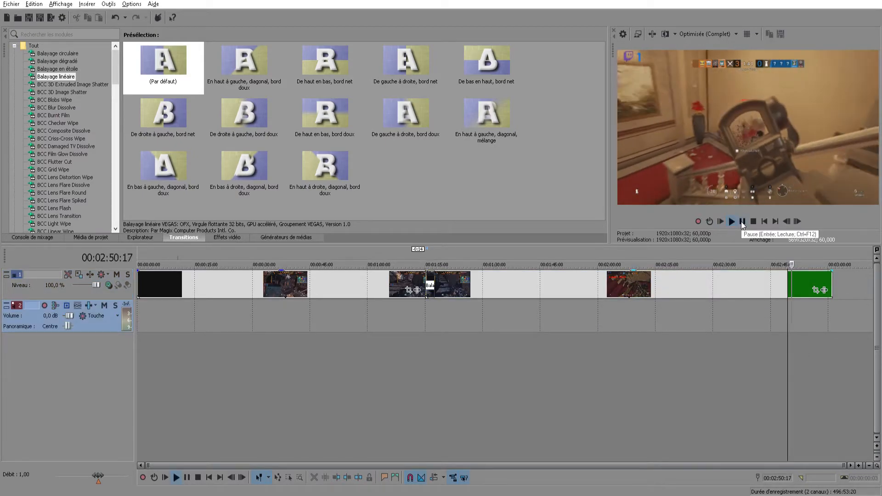
{"action": "left_click", "coordinate": [742, 222]}
{"action": "left_click", "coordinate": [806, 325]}
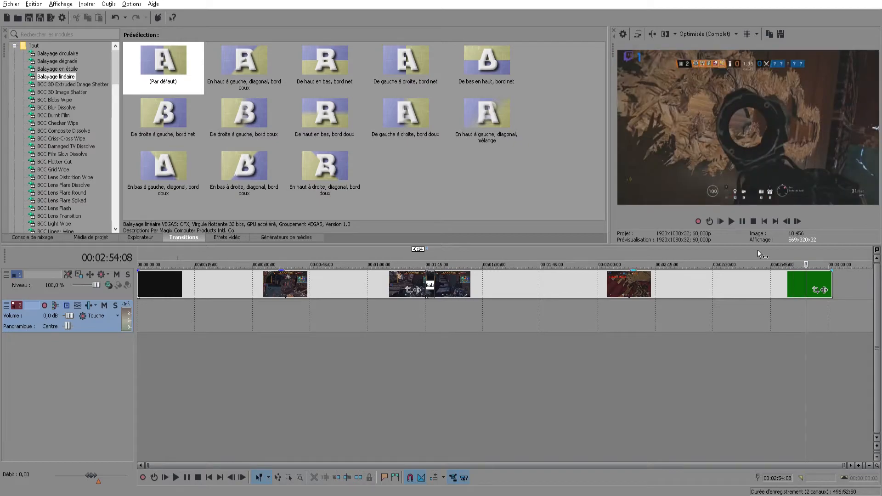
{"action": "left_click", "coordinate": [731, 222]}
{"action": "left_click", "coordinate": [827, 309]}
{"action": "left_click", "coordinate": [734, 221]}
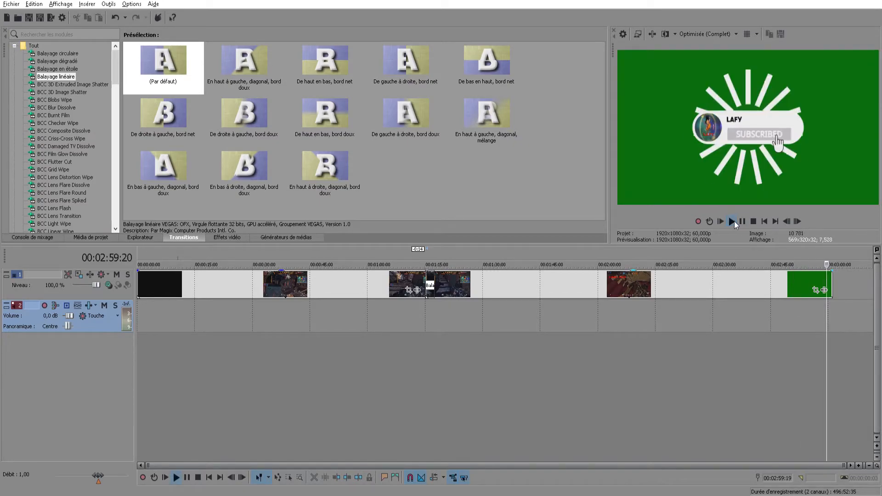
{"action": "left_click", "coordinate": [742, 221]}
Check the end of the video and split it at 00:03:00:10, within the green-screen subscribe animation
{"action": "scroll", "coordinate": [763, 317], "scroll_direction": "up", "scroll_amount": 3}
{"action": "scroll", "coordinate": [765, 321], "scroll_direction": "up", "scroll_amount": 4}
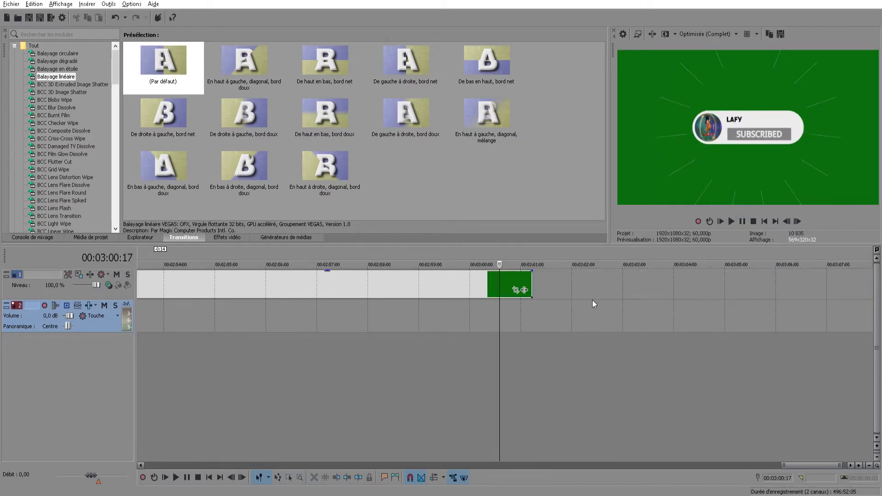
{"action": "left_click", "coordinate": [490, 311]}
{"action": "left_click", "coordinate": [731, 222]}
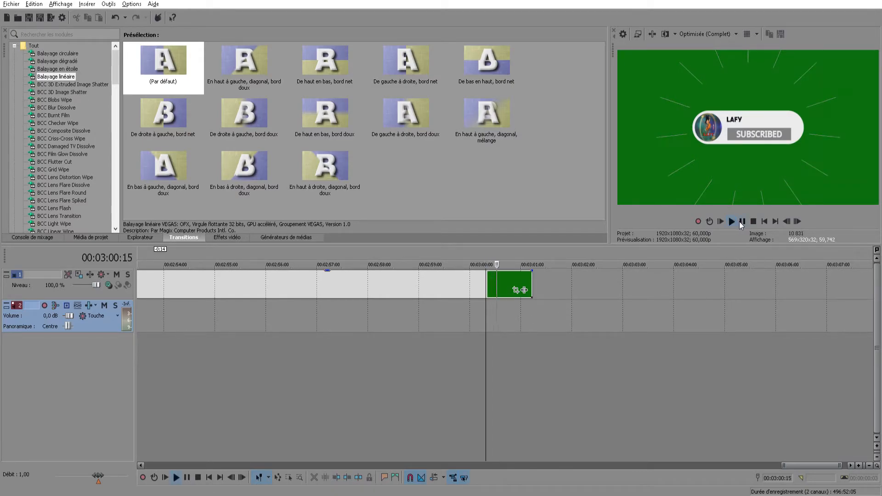
{"action": "left_click", "coordinate": [489, 316]}
{"action": "left_click", "coordinate": [485, 313]}
{"action": "left_click", "coordinate": [487, 312]}
{"action": "key", "text": "s"}
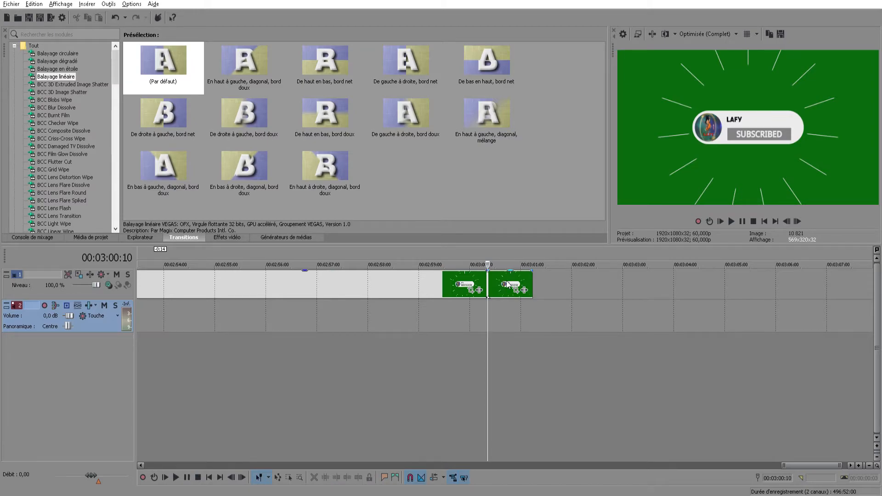
Delete the other clips from the video track, keeping only the final green-screen subscribe clip at the timeline's start
{"action": "left_click_drag", "start_coordinate": [497, 290], "coordinate": [534, 292]}
{"action": "left_click", "coordinate": [435, 292]}
{"action": "key", "text": "Delete"}
{"action": "scroll", "coordinate": [388, 298], "scroll_direction": "down", "scroll_amount": 6}
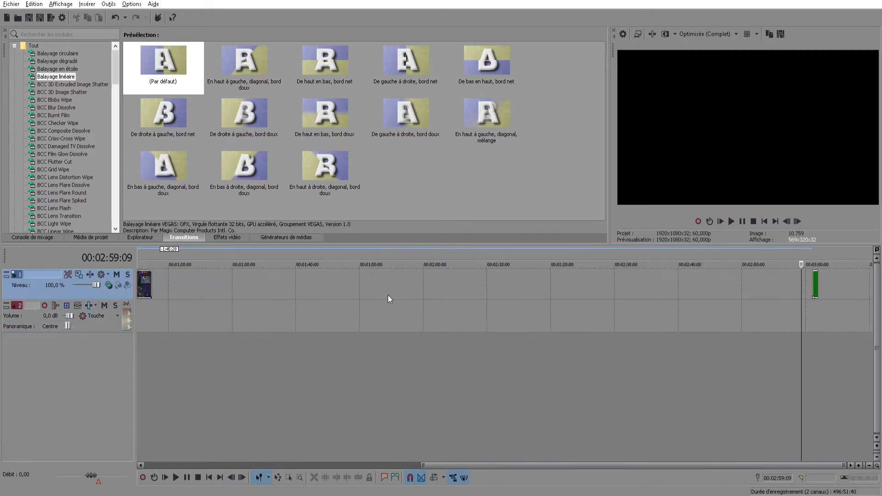
{"action": "left_click", "coordinate": [290, 292]}
{"action": "key", "text": "Delete"}
{"action": "scroll", "coordinate": [574, 313], "scroll_direction": "up", "scroll_amount": 5}
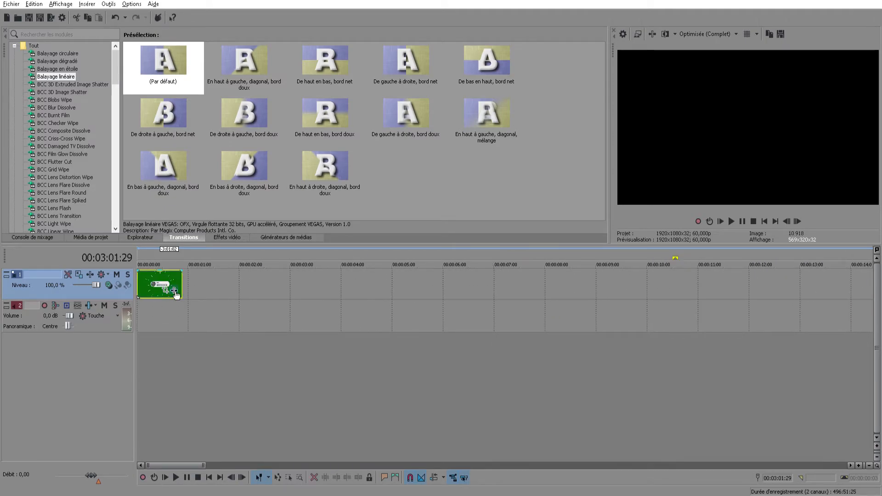
Add the Incrustation en chrominance VEGAS effect to the subscribe clip and move its settings window clear of the clip
{"action": "left_click", "coordinate": [175, 293]}
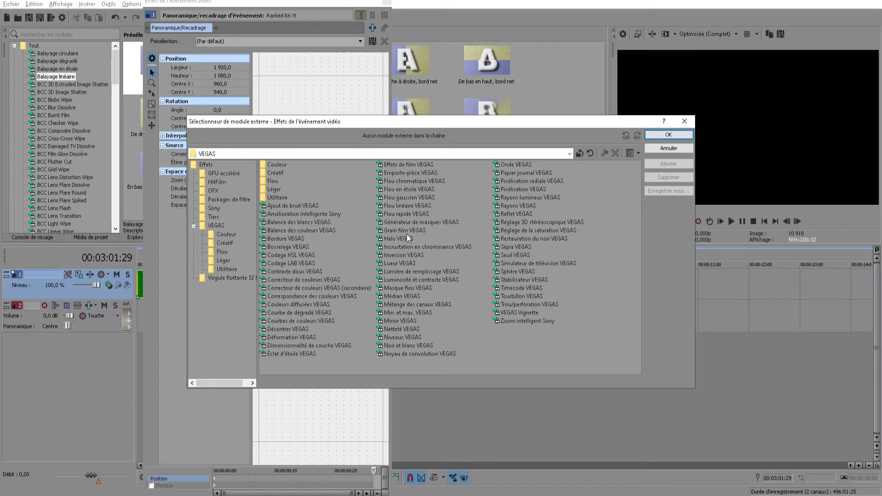
{"action": "left_click", "coordinate": [406, 248]}
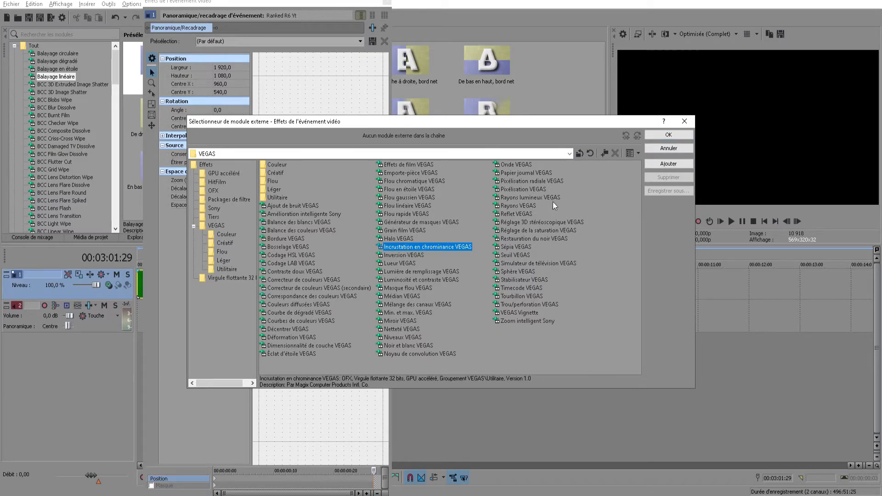
{"action": "left_click", "coordinate": [680, 138]}
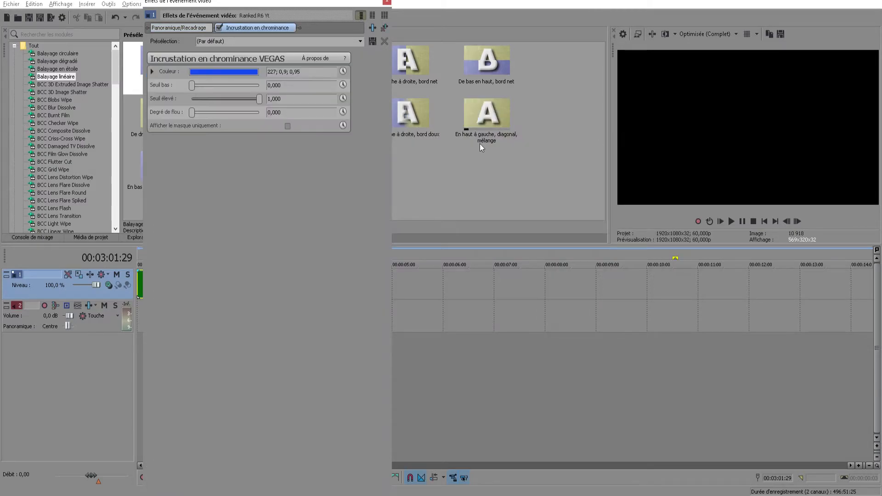
{"action": "left_click_drag", "start_coordinate": [302, 5], "coordinate": [573, 60]}
{"action": "left_click_drag", "start_coordinate": [564, 29], "coordinate": [381, 28]}
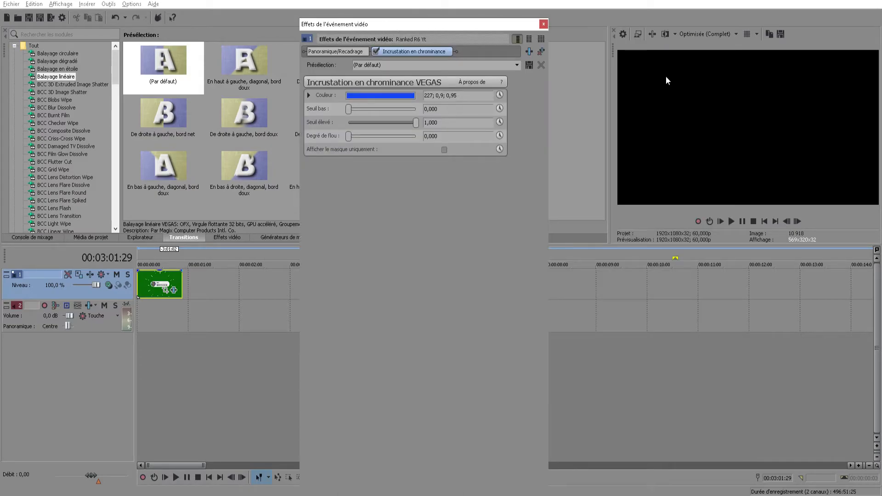
With the playhead at the timeline's start, sample the green background in the preview as the chroma key colour (123; 0,92; 0,4)
{"action": "left_click", "coordinate": [153, 316]}
{"action": "left_click", "coordinate": [145, 313]}
{"action": "left_click_drag", "start_coordinate": [152, 319], "coordinate": [141, 317]}
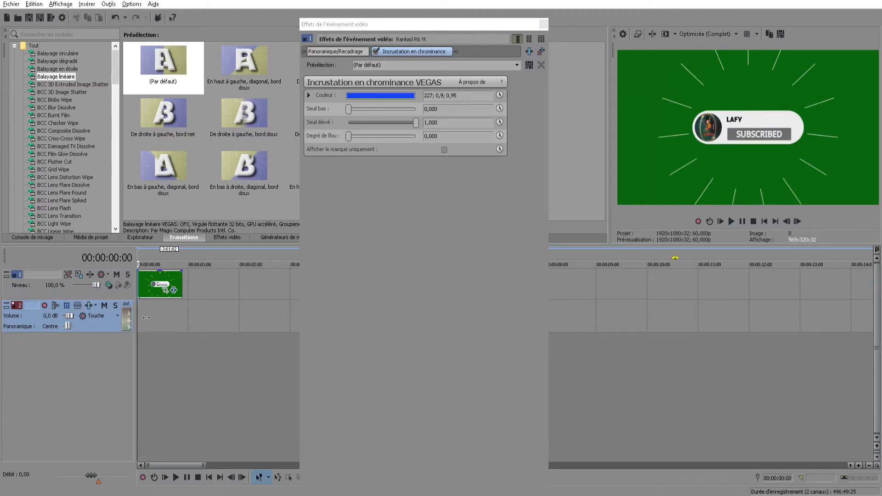
{"action": "left_click", "coordinate": [378, 97]}
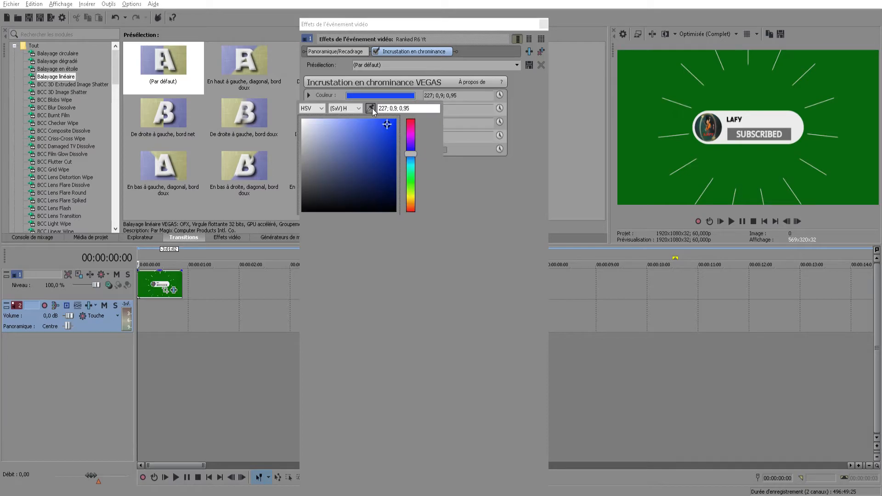
{"action": "left_click", "coordinate": [372, 109]}
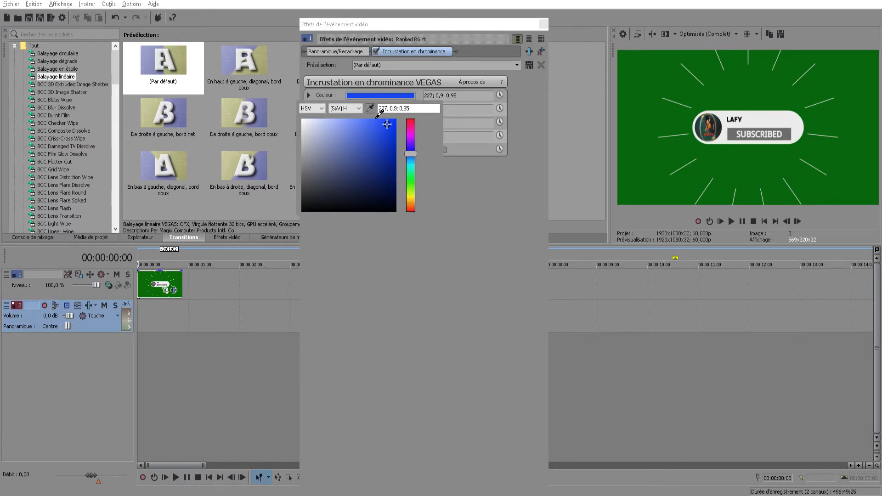
{"action": "left_click", "coordinate": [654, 85]}
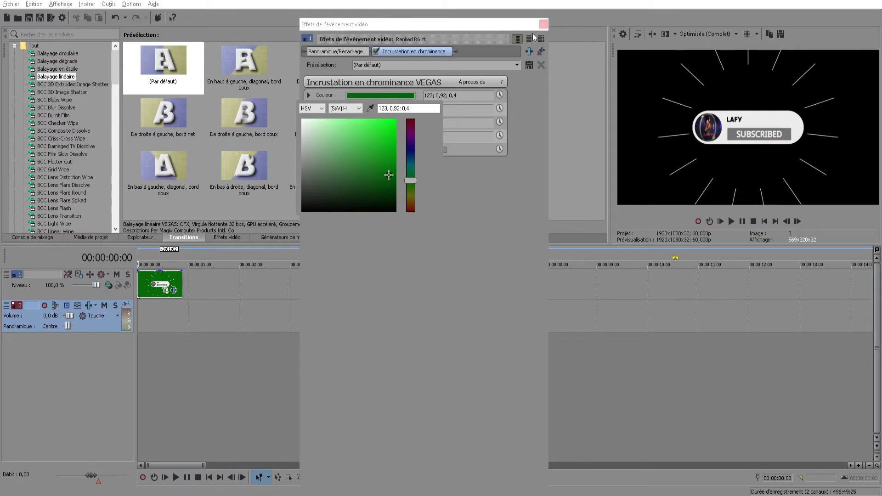
{"action": "left_click", "coordinate": [317, 95]}
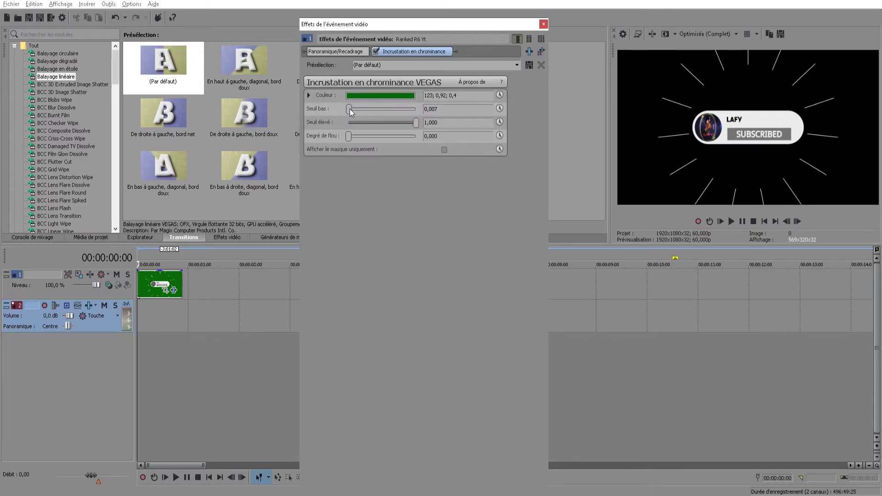
Set the chroma key's Seuil bas to 0,075 and Seuil élevé to 0,891, and try out Degré de flou
{"action": "left_click_drag", "start_coordinate": [352, 109], "coordinate": [354, 110]}
{"action": "left_click_drag", "start_coordinate": [417, 123], "coordinate": [411, 123]}
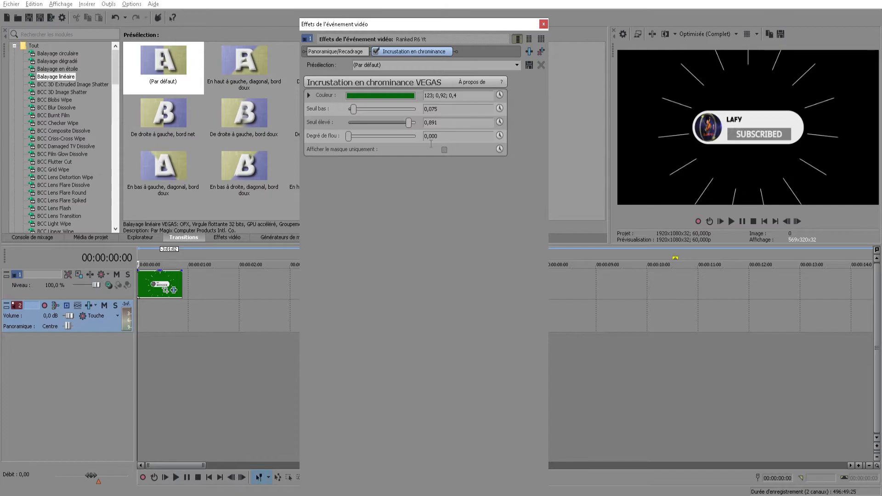
{"action": "left_click", "coordinate": [351, 137]}
{"action": "left_click_drag", "start_coordinate": [352, 138], "coordinate": [347, 140]}
{"action": "left_click", "coordinate": [544, 24]}
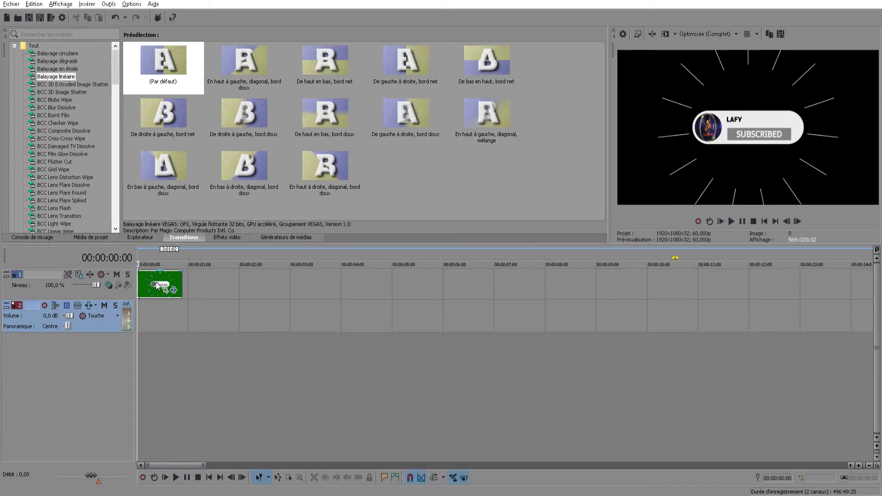
Add the default S_TextureFolded generated media on a new video track below as a background for the keyed clip
{"action": "left_click", "coordinate": [303, 238]}
{"action": "scroll", "coordinate": [86, 187], "scroll_direction": "down", "scroll_amount": 15}
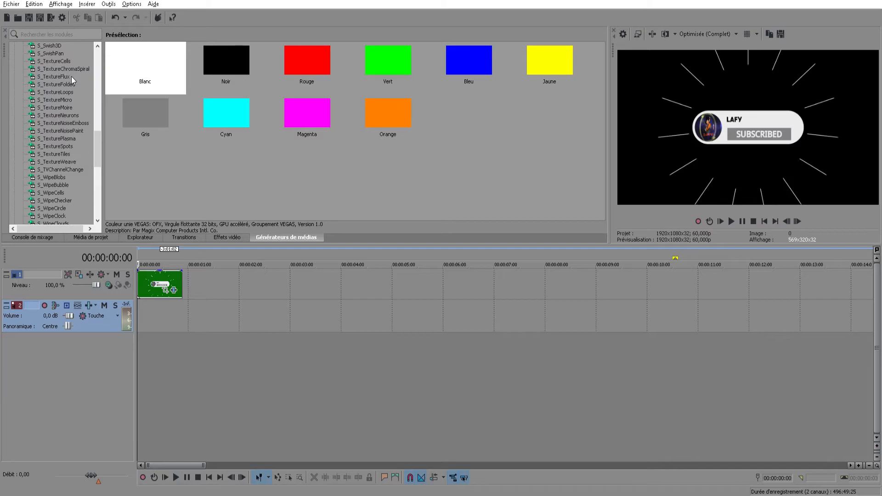
{"action": "left_click_drag", "start_coordinate": [146, 69], "coordinate": [139, 359]}
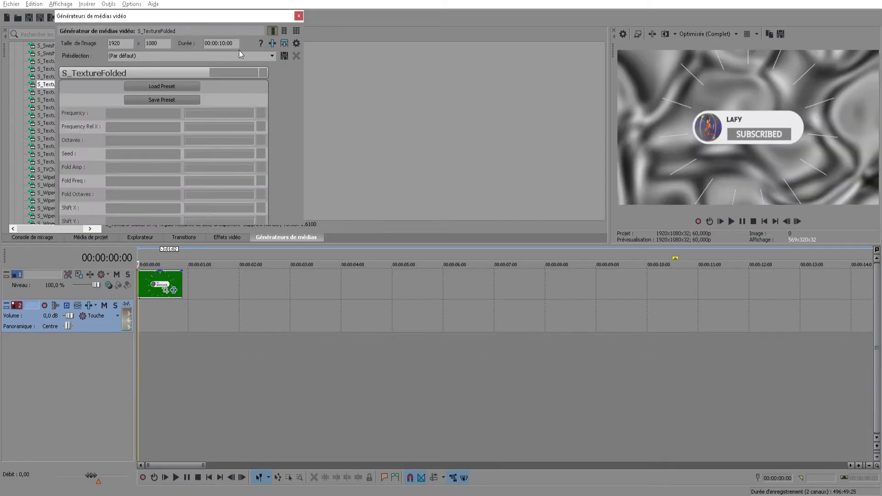
{"action": "left_click", "coordinate": [299, 17]}
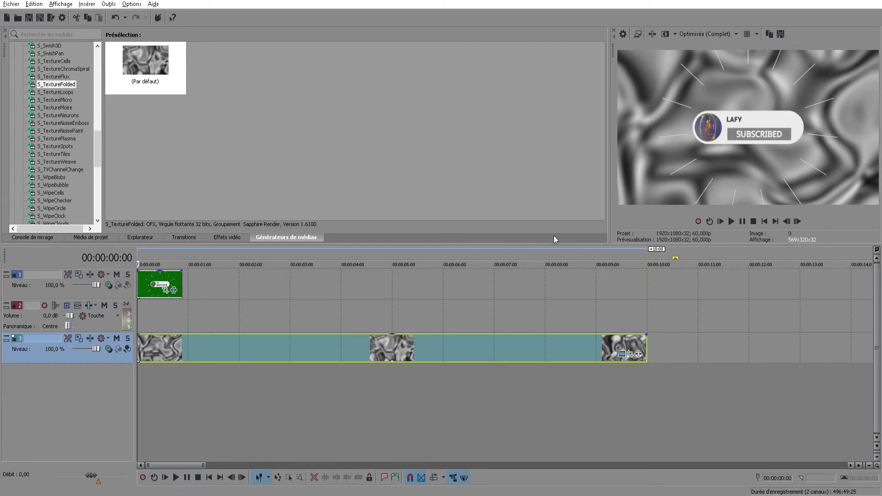
Play the keyed subscribe clip over the texture background from the start
{"action": "left_click", "coordinate": [731, 222]}
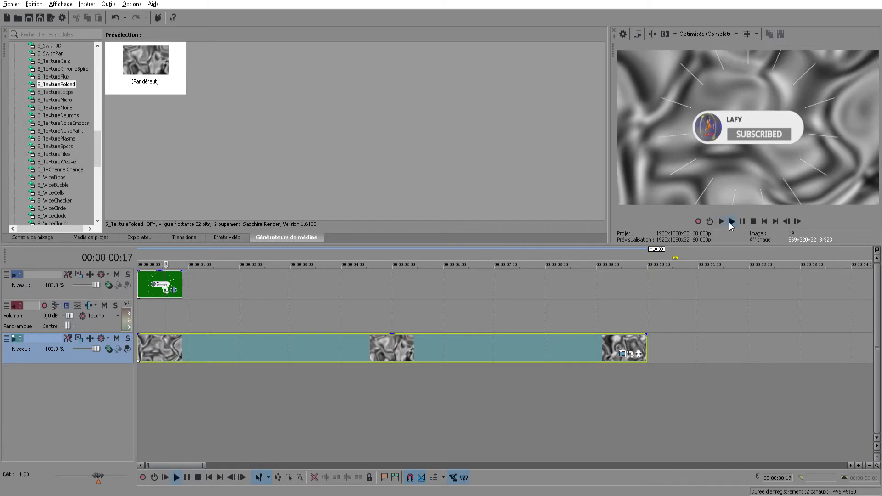
{"action": "left_click", "coordinate": [731, 223]}
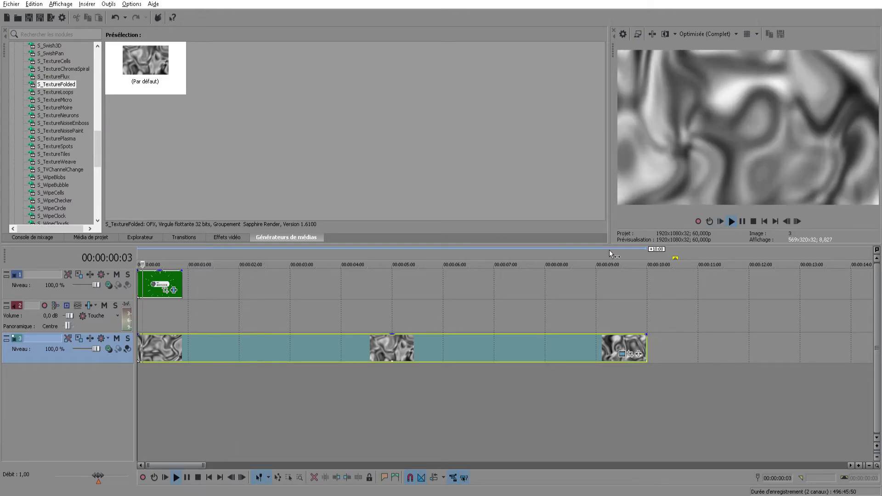
{"action": "left_click", "coordinate": [744, 222]}
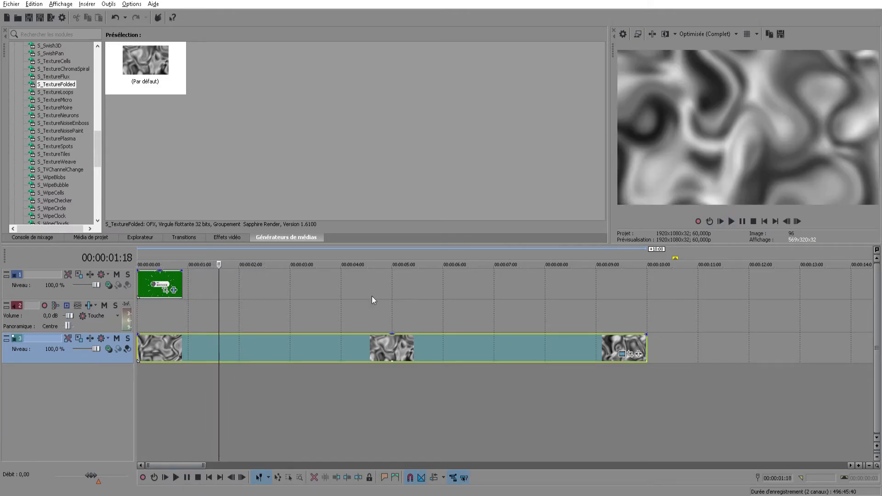
Delete the texture clip from track 3 and move the subscribe clip to the start of that track
{"action": "left_click", "coordinate": [193, 350]}
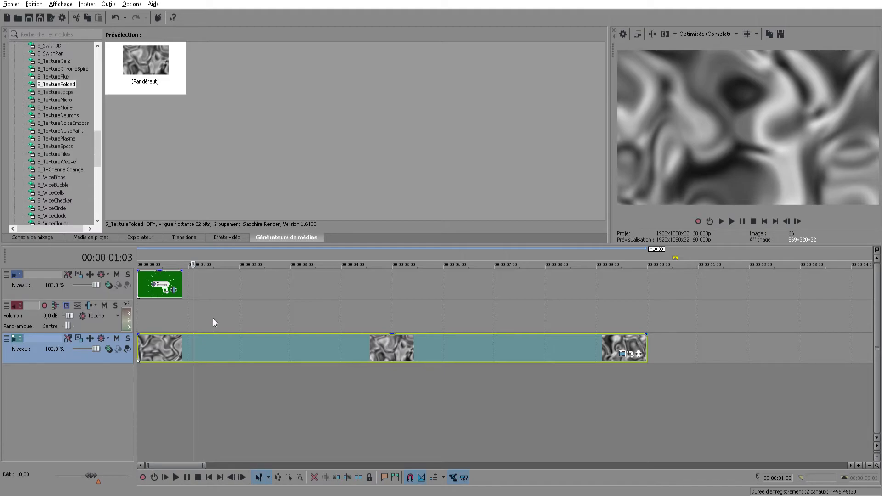
{"action": "key", "text": "Delete"}
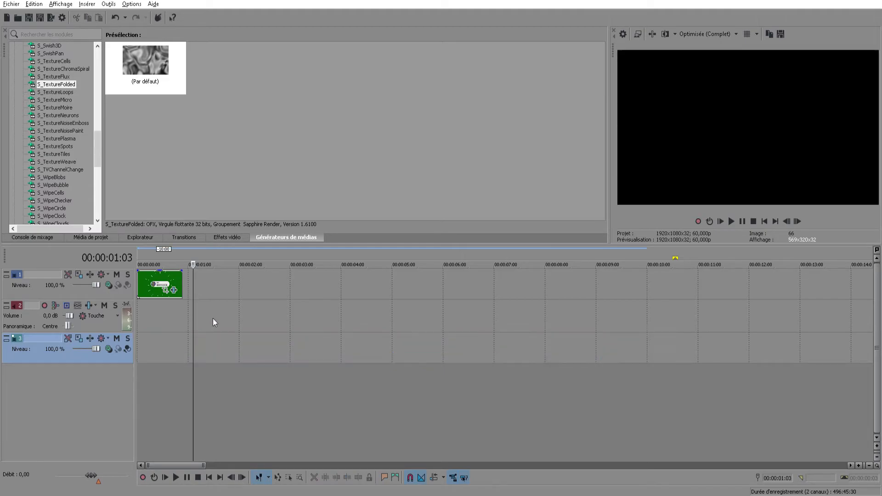
{"action": "left_click", "coordinate": [139, 321]}
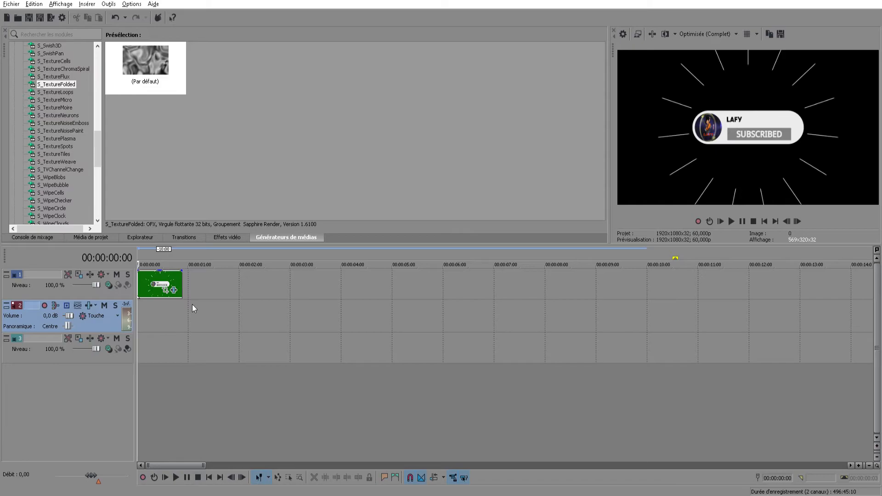
{"action": "left_click_drag", "start_coordinate": [161, 285], "coordinate": [156, 349]}
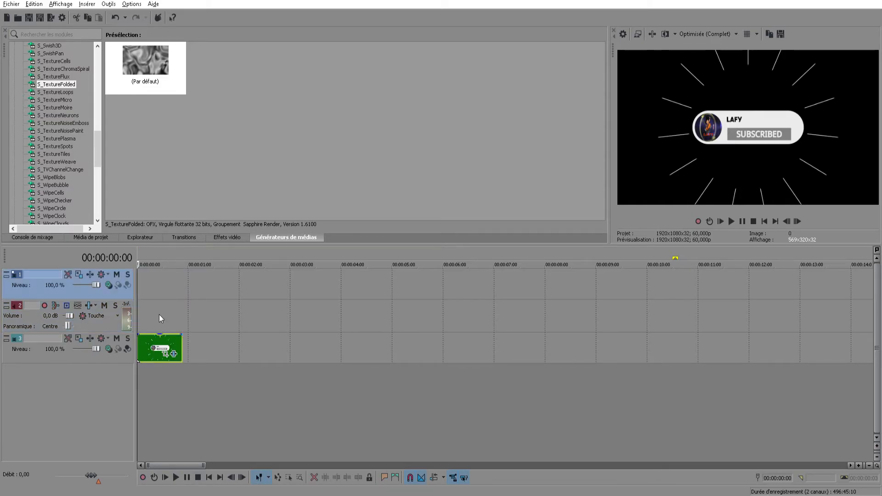
{"action": "left_click", "coordinate": [209, 326]}
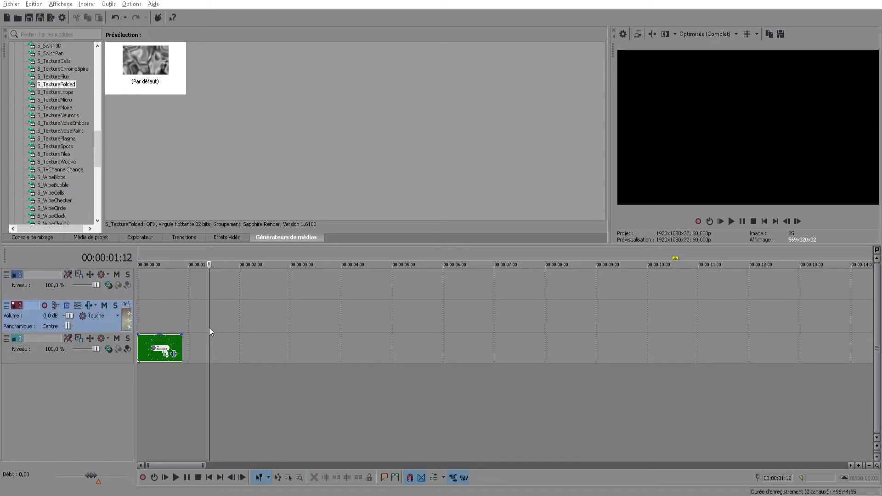
Import the cartoon character image onto track 1 at the timeline's start and trim it to the subscribe clip's length
{"action": "key", "text": "ctrl+o"}
{"action": "double_click", "coordinate": [506, 379]}
{"action": "left_click_drag", "start_coordinate": [269, 296], "coordinate": [192, 289]}
{"action": "left_click_drag", "start_coordinate": [391, 287], "coordinate": [187, 297]}
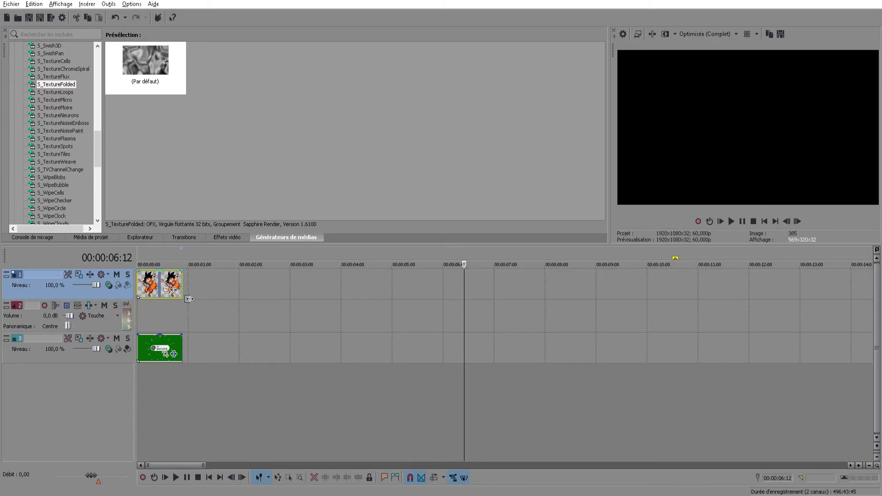
Undo the last change made to the cartoon character image on track 1
{"action": "scroll", "coordinate": [180, 331], "scroll_direction": "down", "scroll_amount": 2}
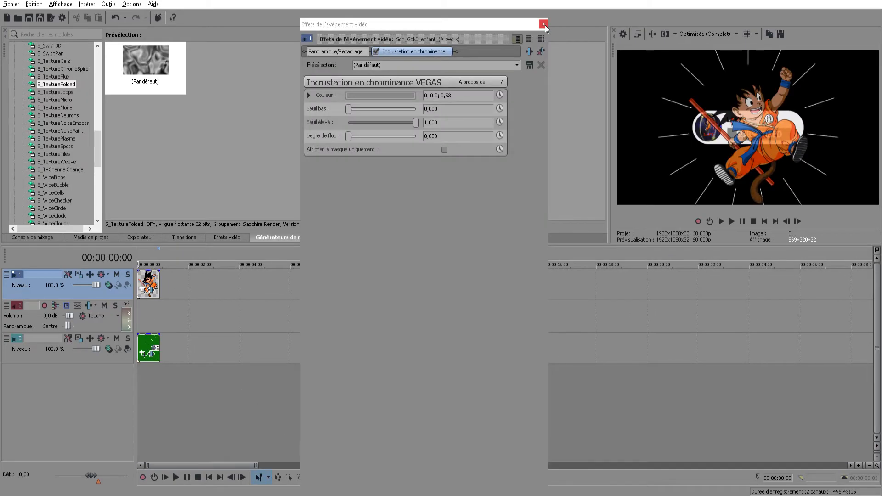
{"action": "left_click", "coordinate": [544, 25]}
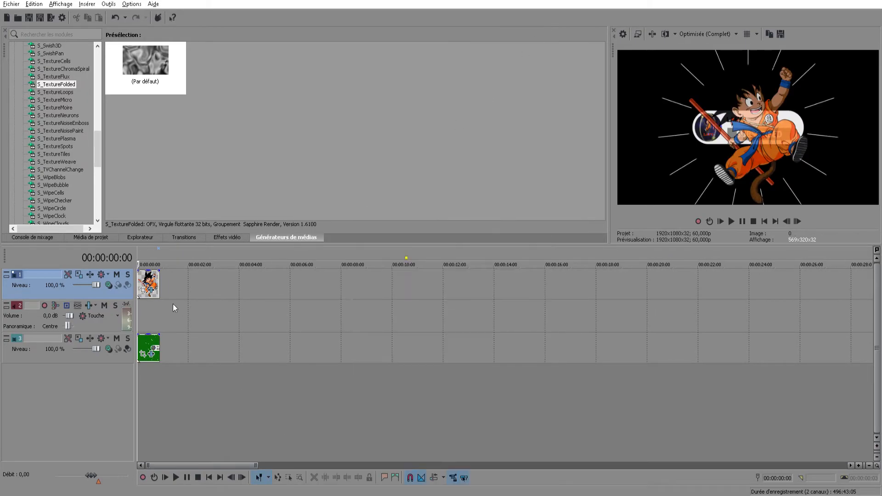
{"action": "scroll", "coordinate": [180, 307], "scroll_direction": "up", "scroll_amount": 8}
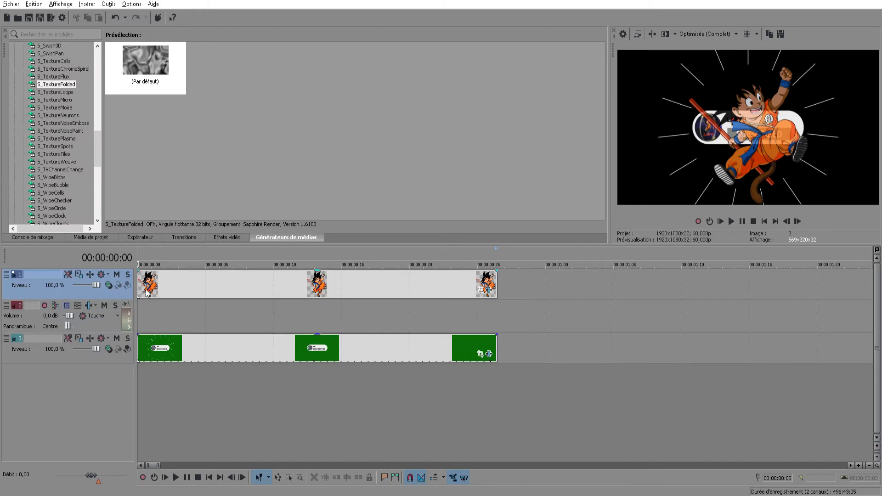
{"action": "scroll", "coordinate": [152, 297], "scroll_direction": "down", "scroll_amount": 3}
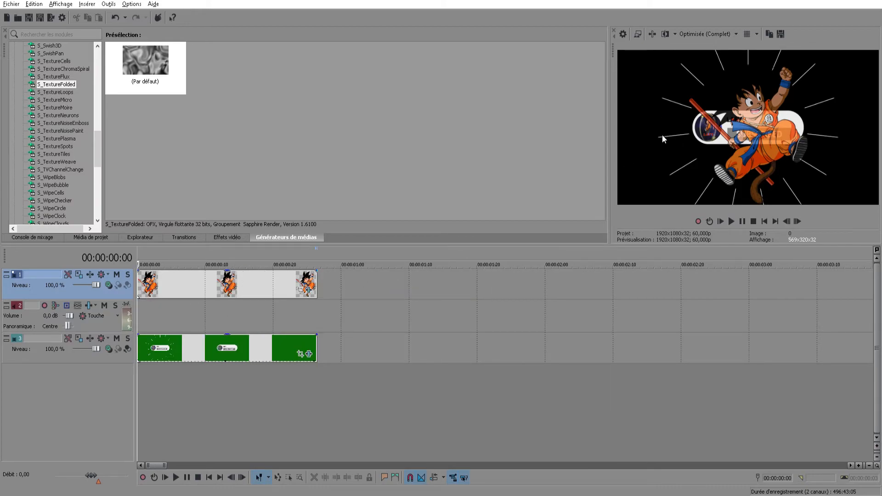
{"action": "key", "text": "ctrl+z"}
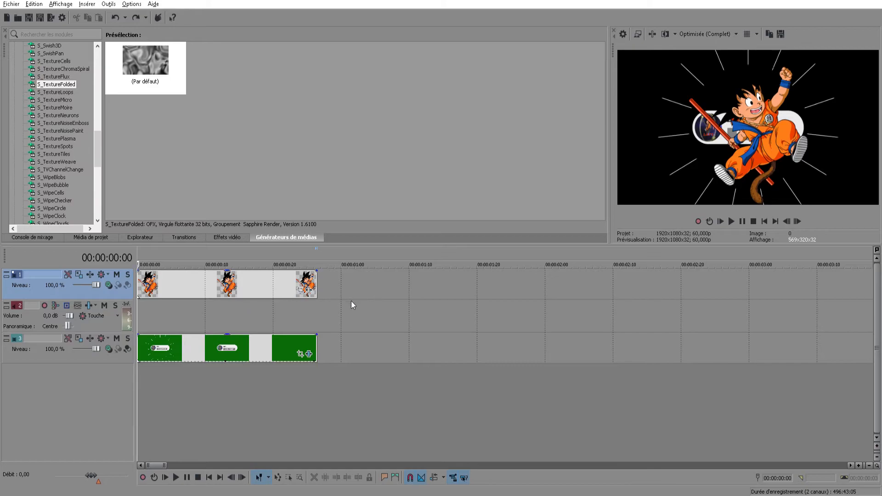
Use Pan/Crop at the start of the character image to enlarge its frame to about 1896 × 2107, placing the shrunken character above the subscribe banner
{"action": "left_click", "coordinate": [302, 291]}
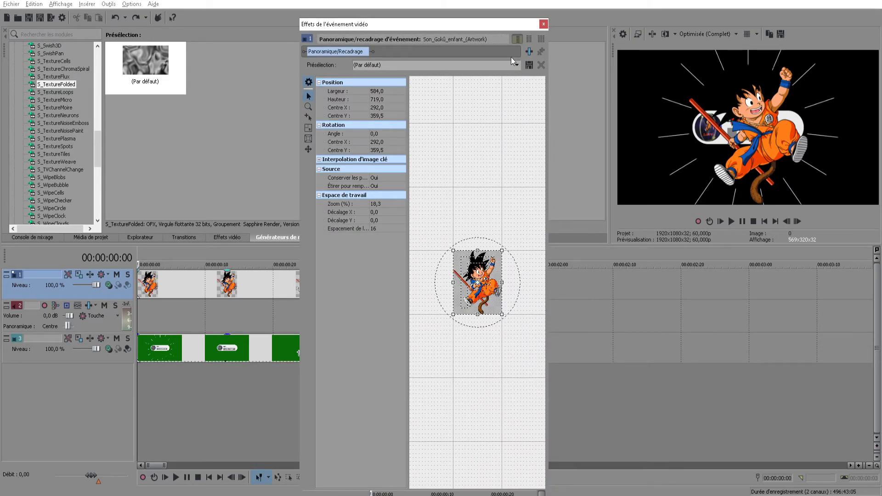
{"action": "left_click", "coordinate": [543, 24]}
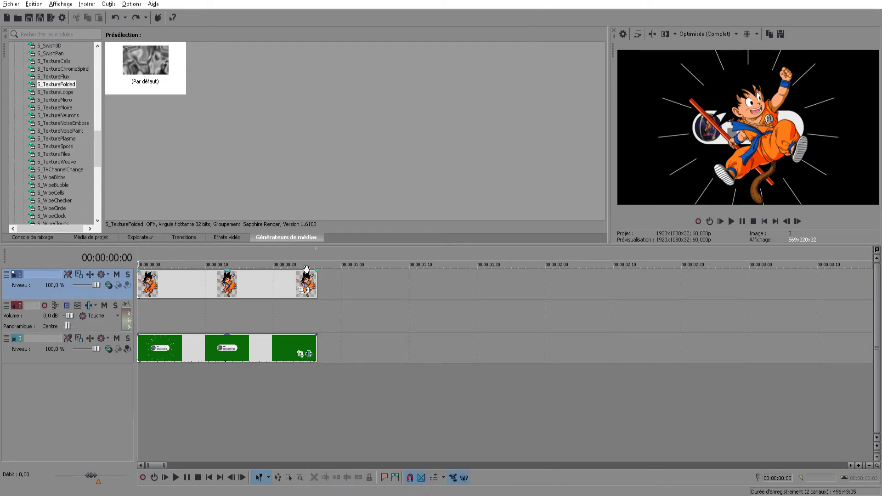
{"action": "left_click", "coordinate": [302, 291]}
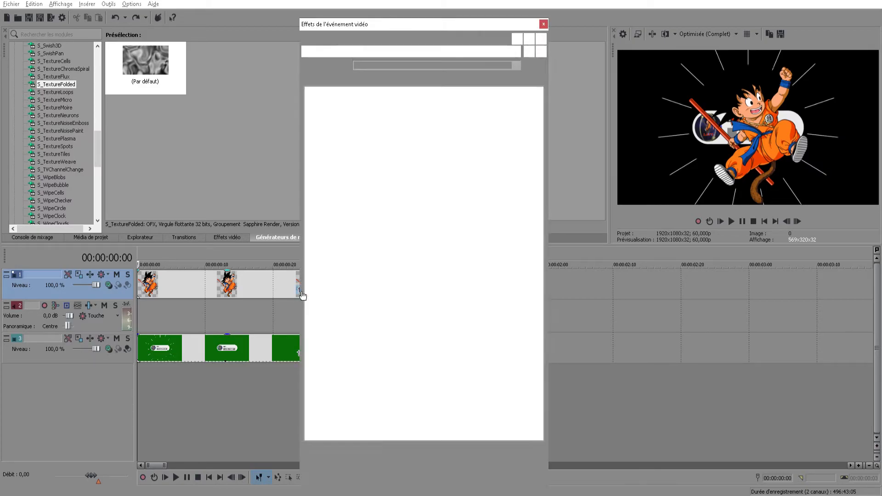
{"action": "left_click_drag", "start_coordinate": [473, 25], "coordinate": [474, 1]}
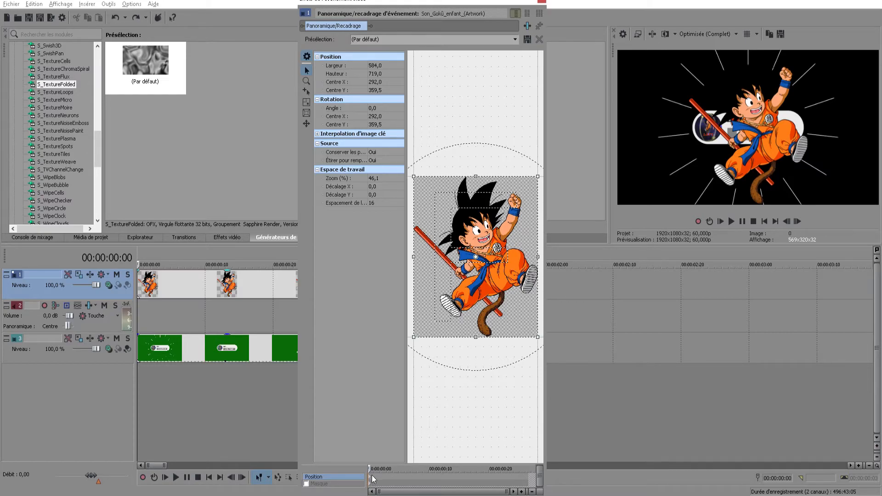
{"action": "left_click_drag", "start_coordinate": [416, 180], "coordinate": [198, 1]}
{"action": "scroll", "coordinate": [441, 177], "scroll_direction": "down", "scroll_amount": 3}
{"action": "scroll", "coordinate": [452, 171], "scroll_direction": "down", "scroll_amount": 5}
{"action": "left_click_drag", "start_coordinate": [420, 201], "coordinate": [410, 180]}
{"action": "left_click_drag", "start_coordinate": [463, 232], "coordinate": [493, 289]}
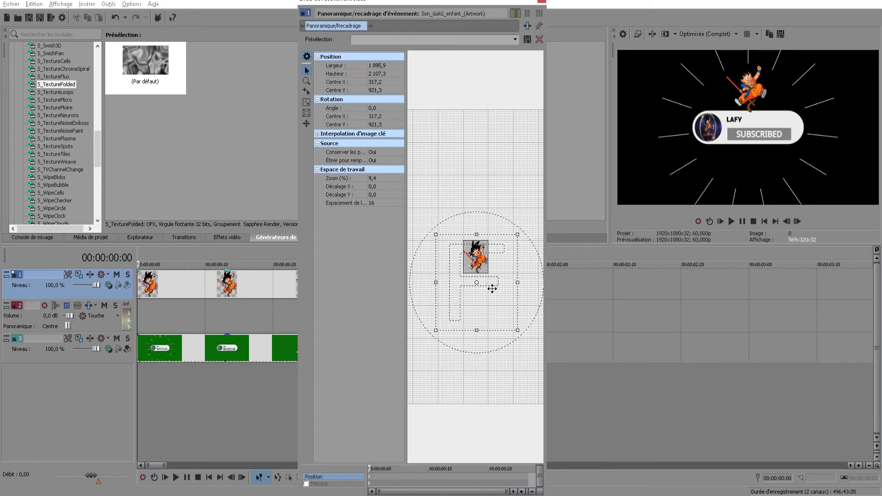
Add a position keyframe at 00:00:00:04 that moves the character image below the subscribe banner
{"action": "left_click", "coordinate": [394, 480]}
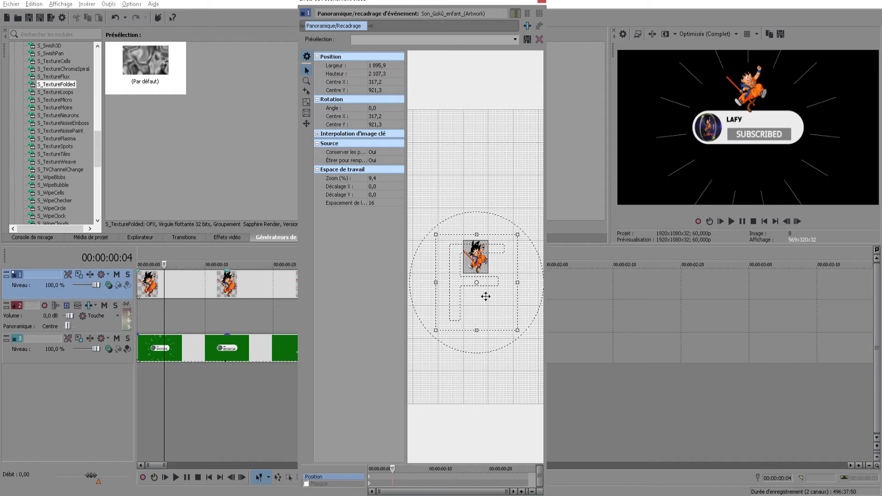
{"action": "left_click_drag", "start_coordinate": [487, 272], "coordinate": [485, 219]}
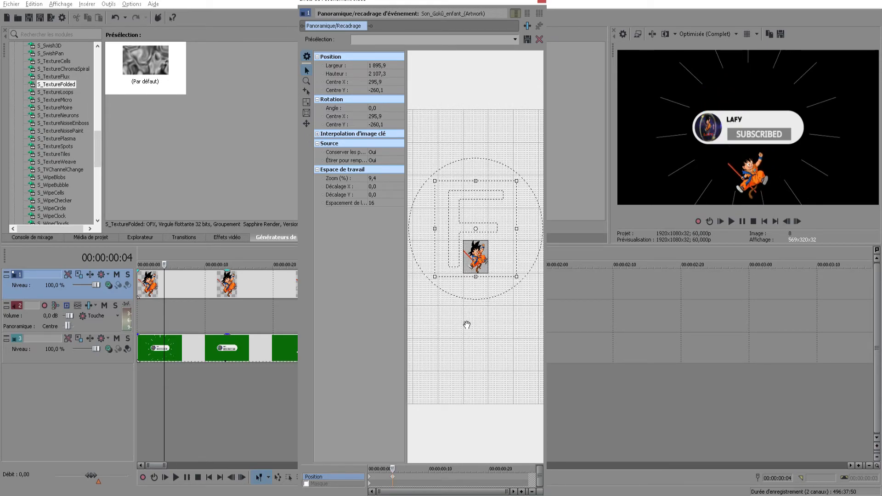
{"action": "left_click", "coordinate": [545, 2]}
Play the character's movement over the subscribe clip several times from the start
{"action": "left_click", "coordinate": [140, 374]}
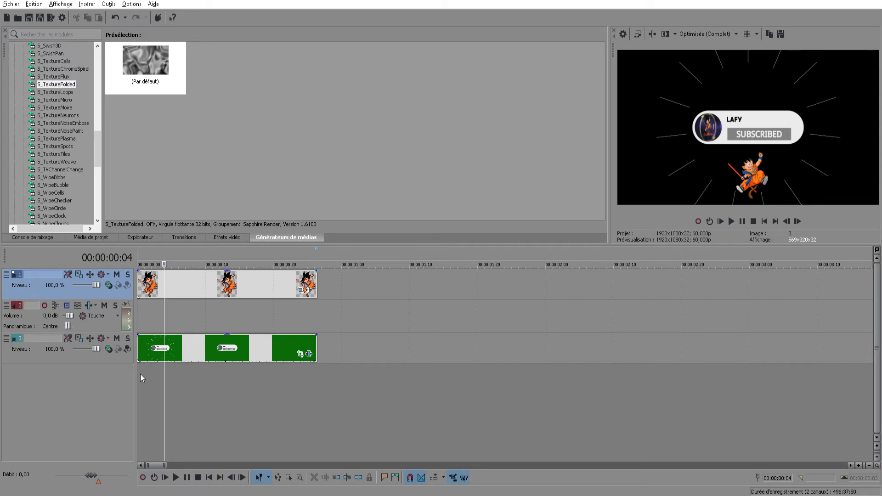
{"action": "left_click", "coordinate": [732, 222]}
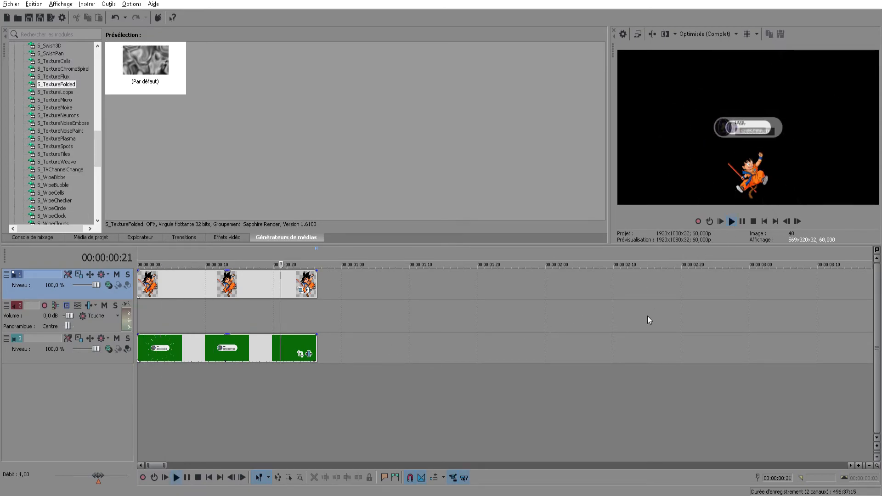
{"action": "left_click", "coordinate": [734, 222]}
{"action": "left_click", "coordinate": [734, 222]}
{"action": "left_click", "coordinate": [735, 222]}
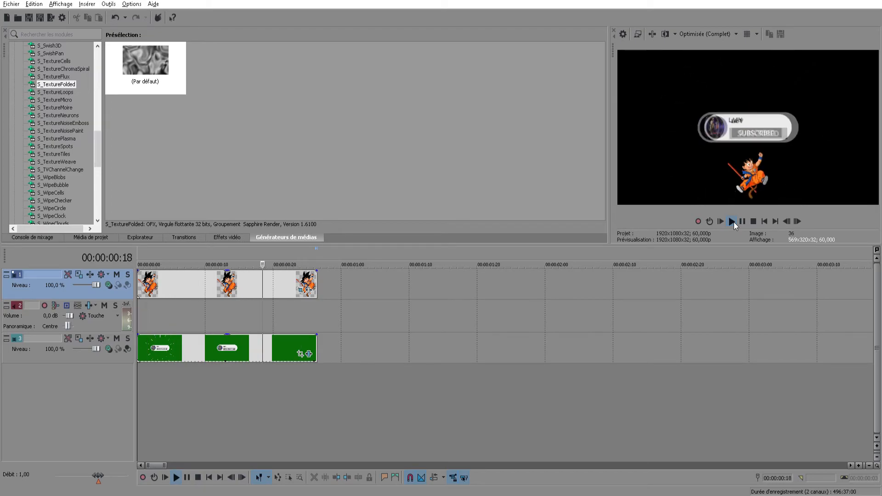
{"action": "left_click", "coordinate": [734, 222]}
{"action": "left_click", "coordinate": [734, 222]}
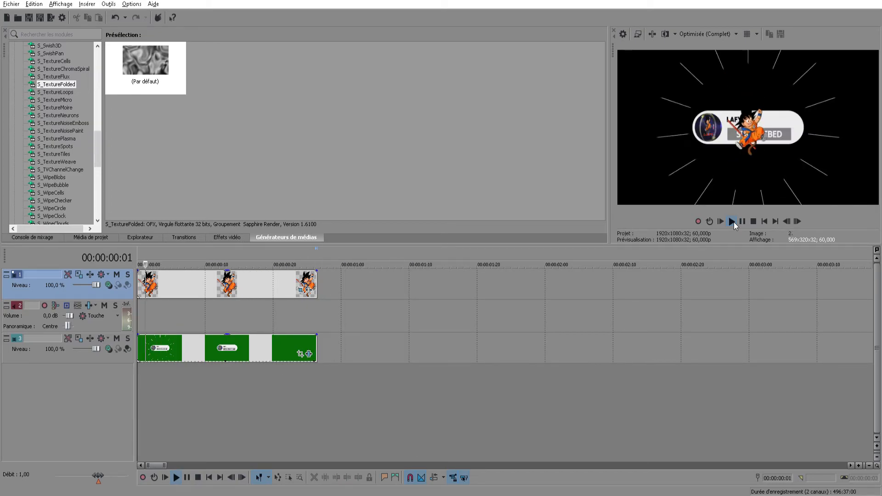
{"action": "left_click", "coordinate": [734, 222]}
{"action": "left_click", "coordinate": [743, 223]}
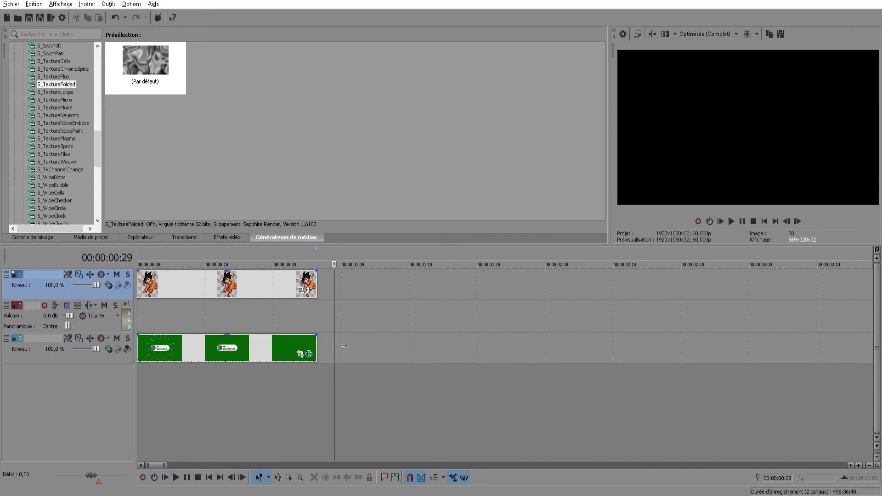
Slow the character's movement by shifting its second position keyframe later in the clip, and play the result
{"action": "left_click", "coordinate": [144, 316]}
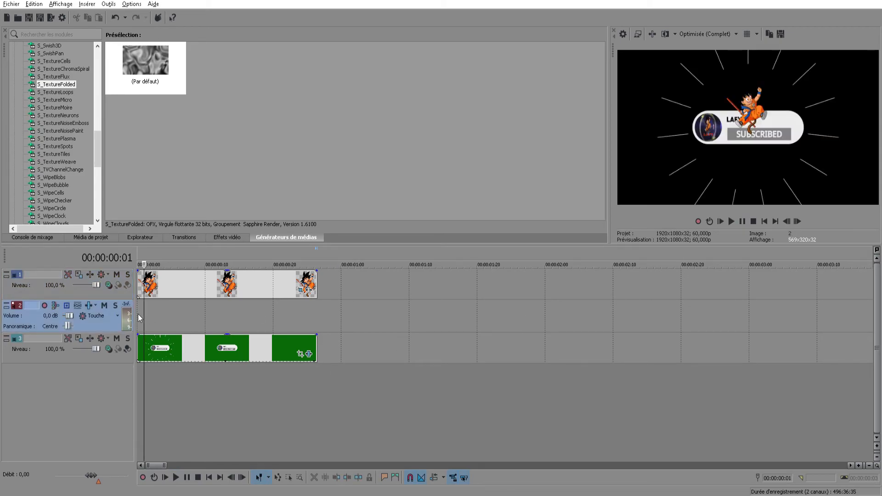
{"action": "left_click", "coordinate": [139, 318]}
{"action": "left_click", "coordinate": [302, 290]}
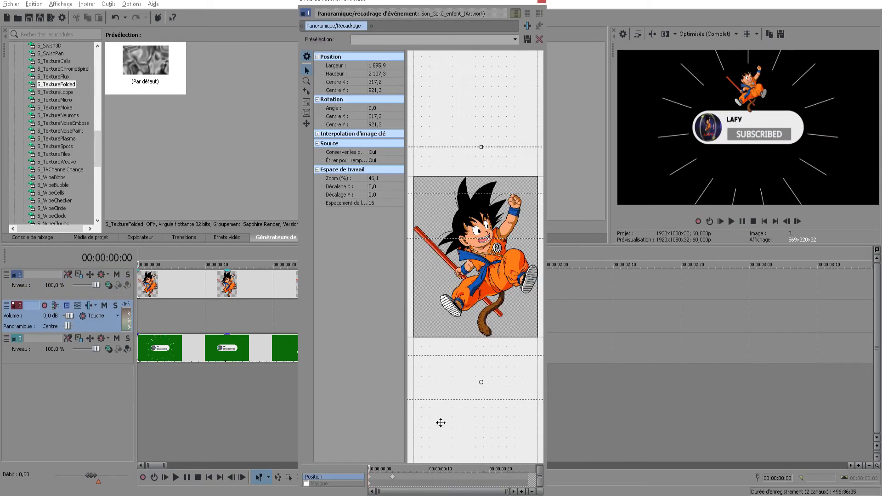
{"action": "left_click_drag", "start_coordinate": [396, 480], "coordinate": [471, 480]}
{"action": "left_click", "coordinate": [542, 4]}
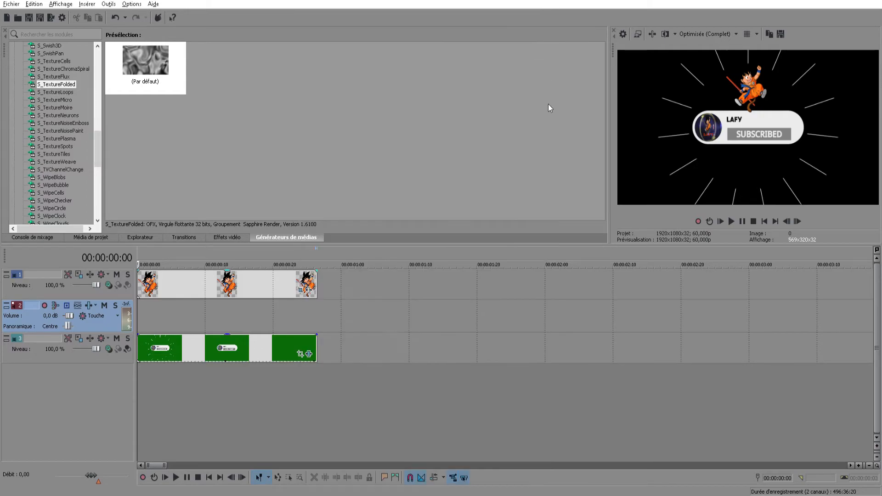
{"action": "left_click", "coordinate": [733, 224]}
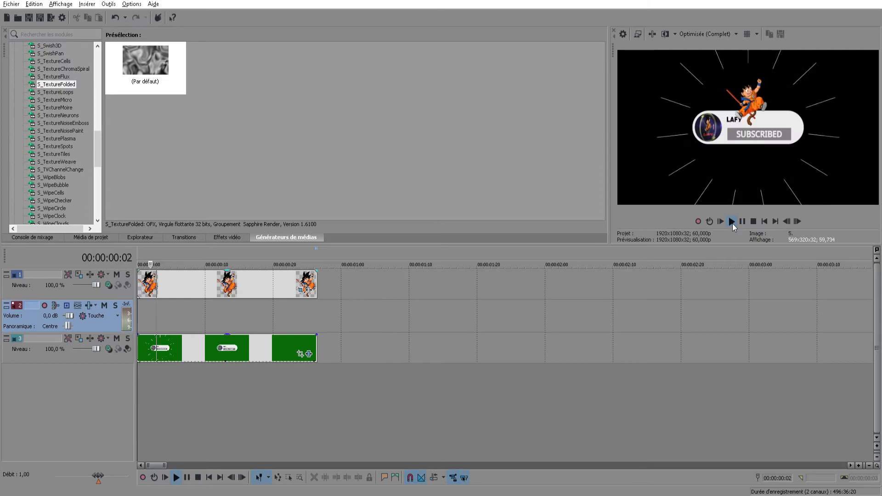
{"action": "left_click", "coordinate": [742, 221]}
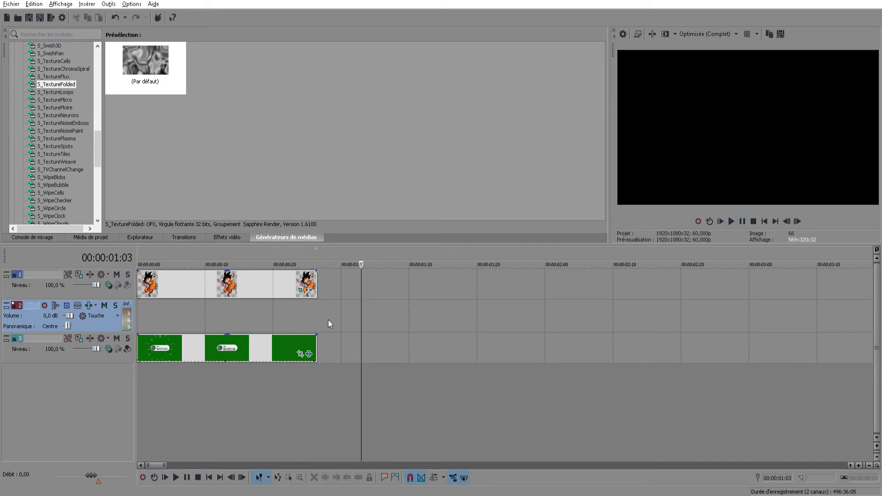
Delete the cartoon character image from track 1 and return the playhead to the timeline's start
{"action": "double_click", "coordinate": [270, 282]}
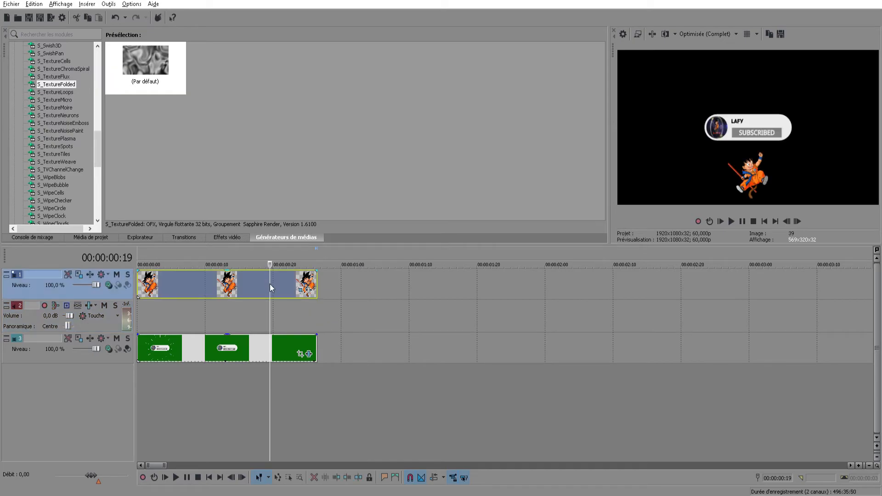
{"action": "key", "text": "Delete"}
{"action": "left_click", "coordinate": [138, 293]}
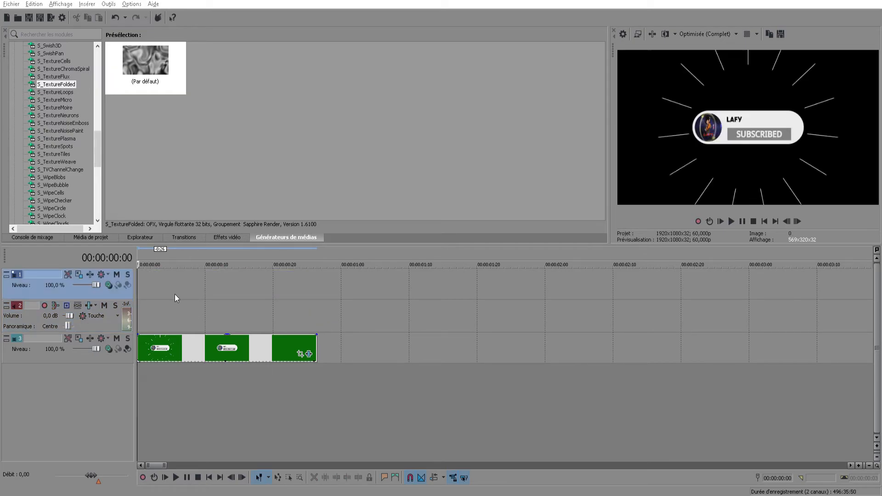
Import the nelson-haha-fond-vert green-screen video at the start of tracks 1 and 2, and return the playhead to the beginning
{"action": "key", "text": "ctrl+o"}
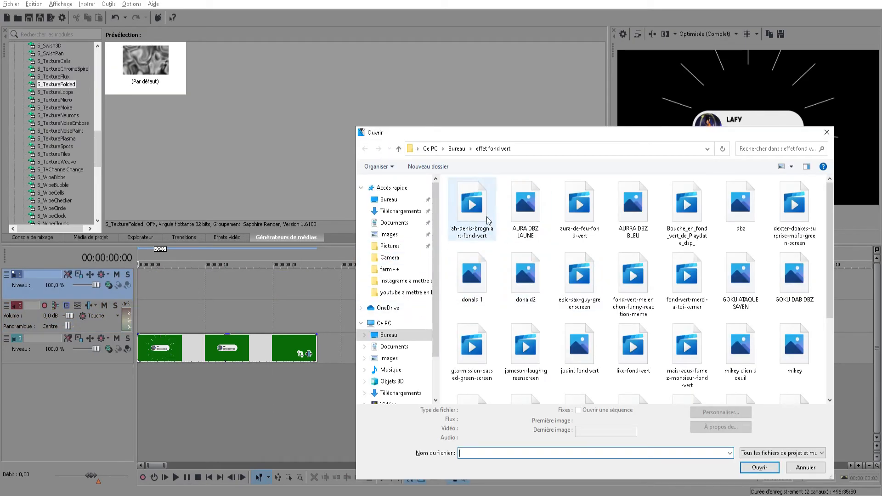
{"action": "left_click", "coordinate": [489, 220]}
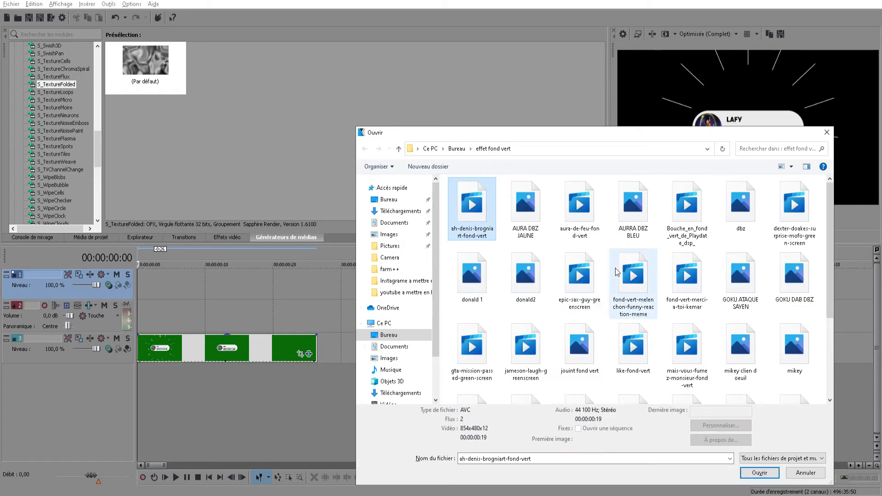
{"action": "left_click", "coordinate": [759, 473]}
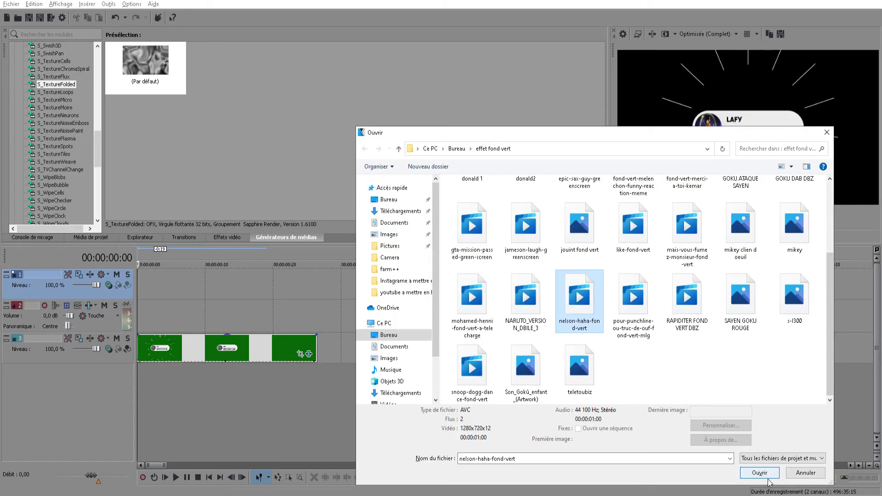
{"action": "left_click", "coordinate": [759, 473]}
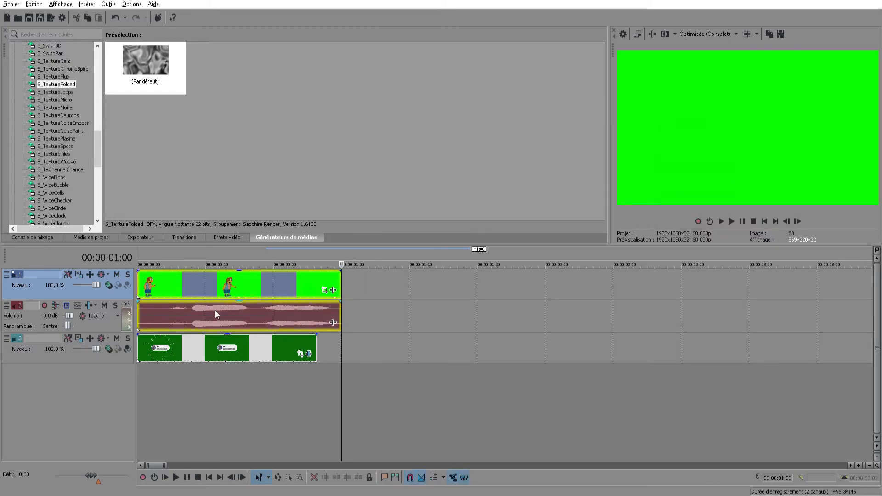
{"action": "left_click", "coordinate": [140, 373]}
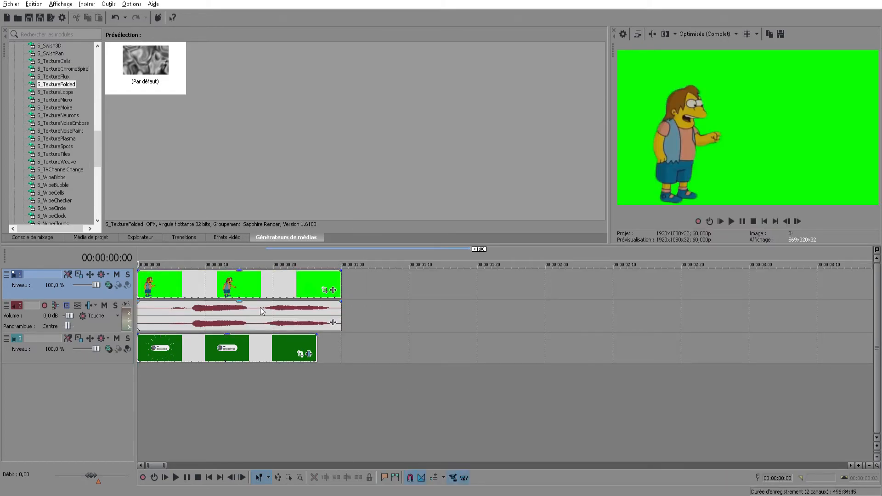
Add the Incrustation en chrominance VEGAS effect to the nelson-haha-fond-vert clip and sample its green background as the key colour
{"action": "left_click", "coordinate": [333, 291]}
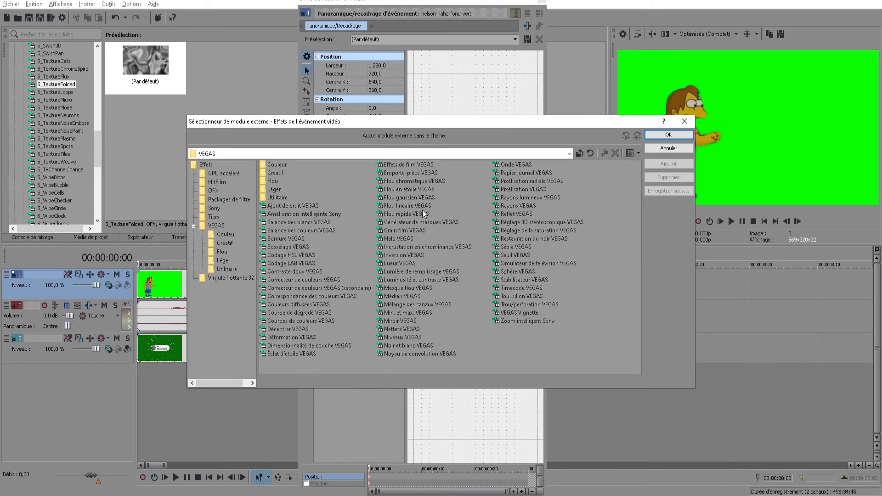
{"action": "double_click", "coordinate": [410, 248]}
{"action": "left_click", "coordinate": [669, 134]}
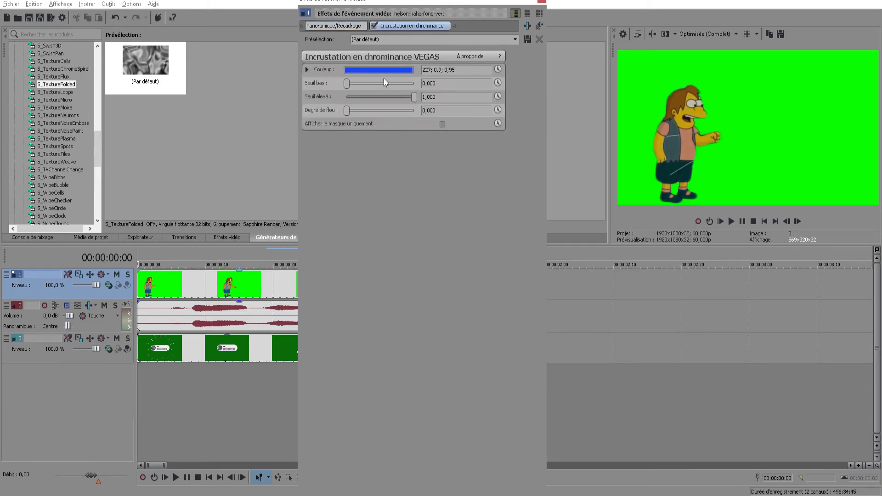
{"action": "left_click", "coordinate": [382, 70]}
{"action": "left_click", "coordinate": [368, 84]}
{"action": "left_click", "coordinate": [636, 85]}
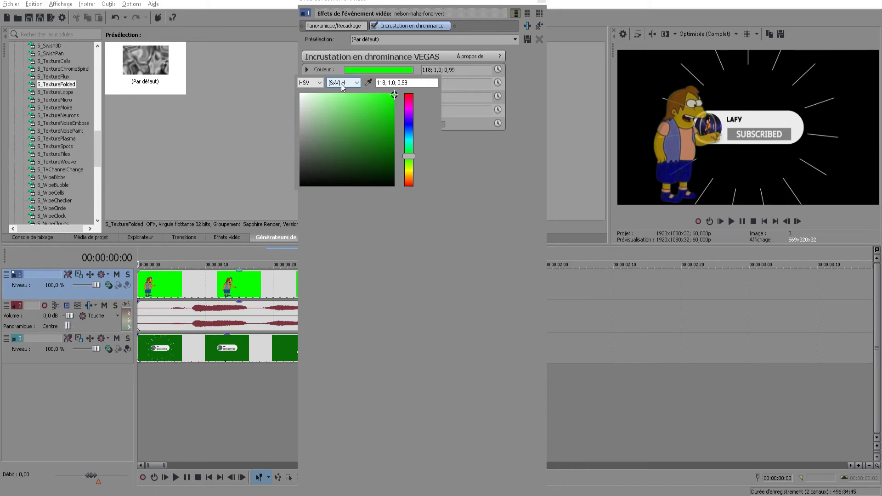
{"action": "left_click", "coordinate": [314, 70]}
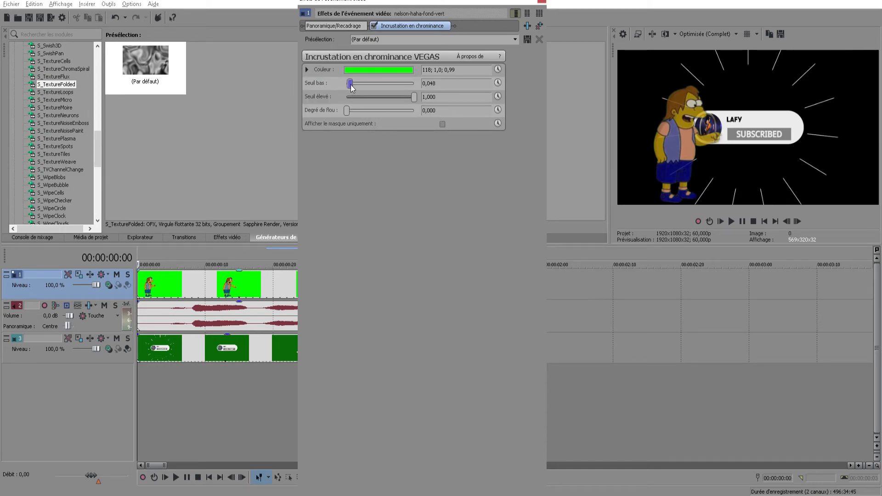
Refine the clip's chroma key with a low threshold of 0.075, a high threshold of 0.837 and a blur amount of 0.082
{"action": "mouse_move", "coordinate": [353, 85]}
{"action": "left_mouse_down"}
{"action": "mouse_move", "coordinate": [383, 83]}
{"action": "mouse_move", "coordinate": [352, 84]}
{"action": "left_mouse_up"}
{"action": "left_click_drag", "start_coordinate": [414, 98], "coordinate": [406, 99]}
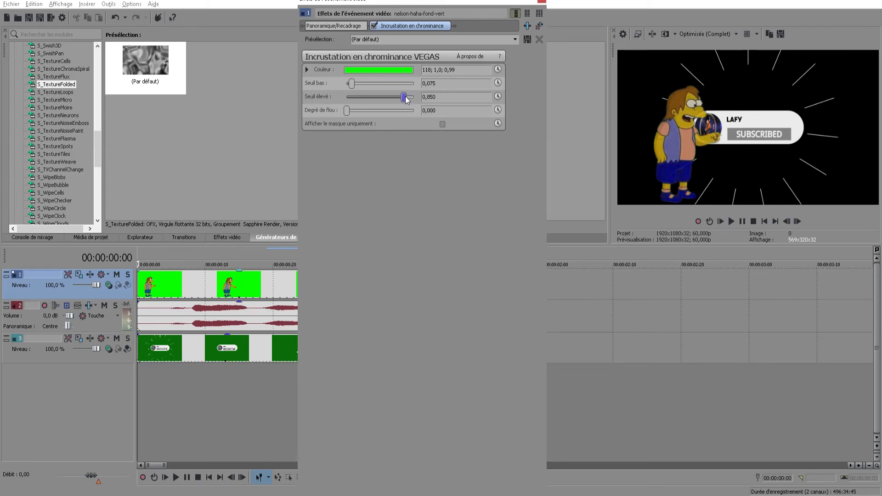
{"action": "left_click_drag", "start_coordinate": [347, 111], "coordinate": [352, 113]}
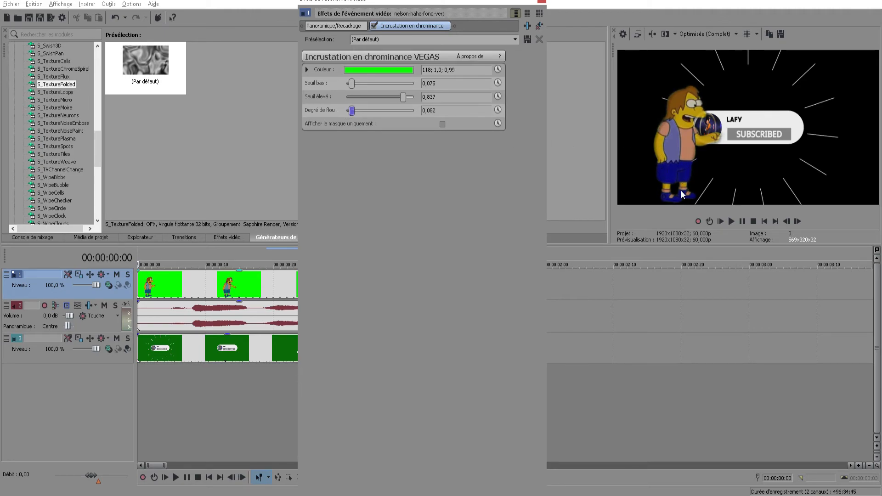
{"action": "left_click", "coordinate": [543, 3]}
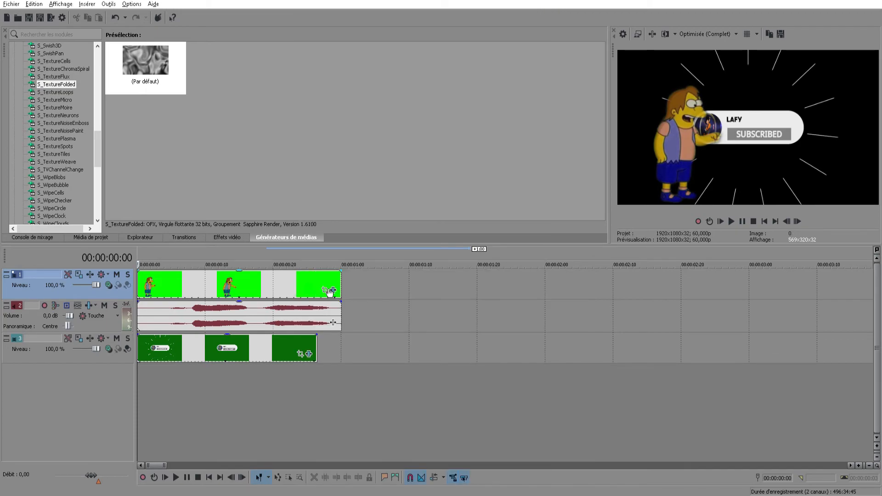
At the start of the nelson-haha-fond-vert clip, shrink the character with Pan/Crop to about 2121 × 1723 and place it below the subscribe button
{"action": "left_click", "coordinate": [328, 290]}
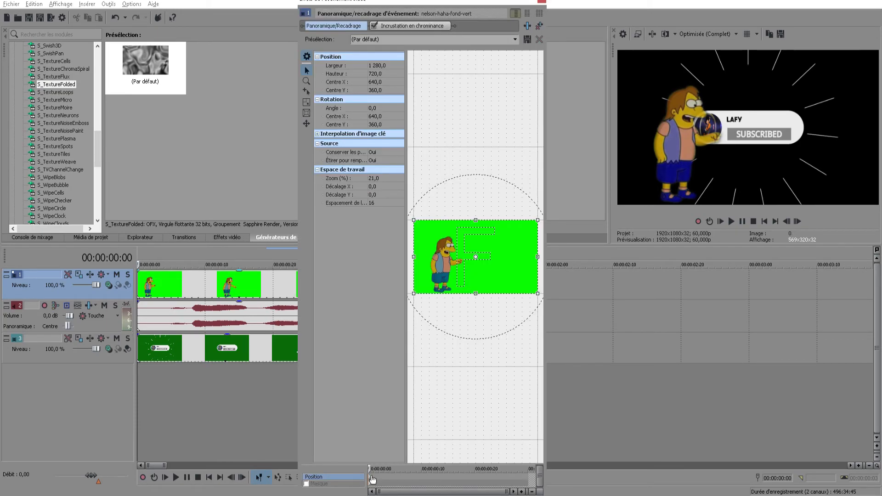
{"action": "scroll", "coordinate": [451, 272], "scroll_direction": "down", "scroll_amount": 2}
{"action": "left_click_drag", "start_coordinate": [432, 235], "coordinate": [372, 160]}
{"action": "left_click_drag", "start_coordinate": [475, 256], "coordinate": [526, 262]}
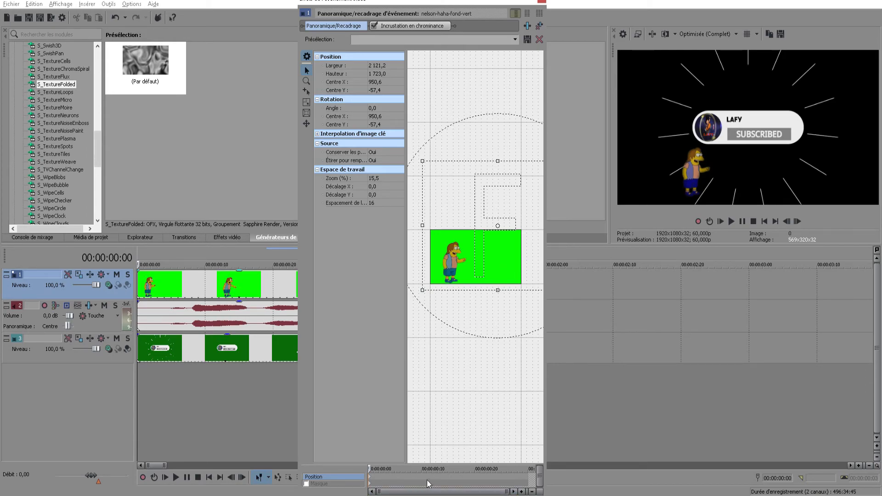
Add a Pan/Crop keyframe at 00:00:00:15, rotating the character by about -132.9° and placing it above the subscribe button, centred about 1193, 561
{"action": "left_click", "coordinate": [449, 483]}
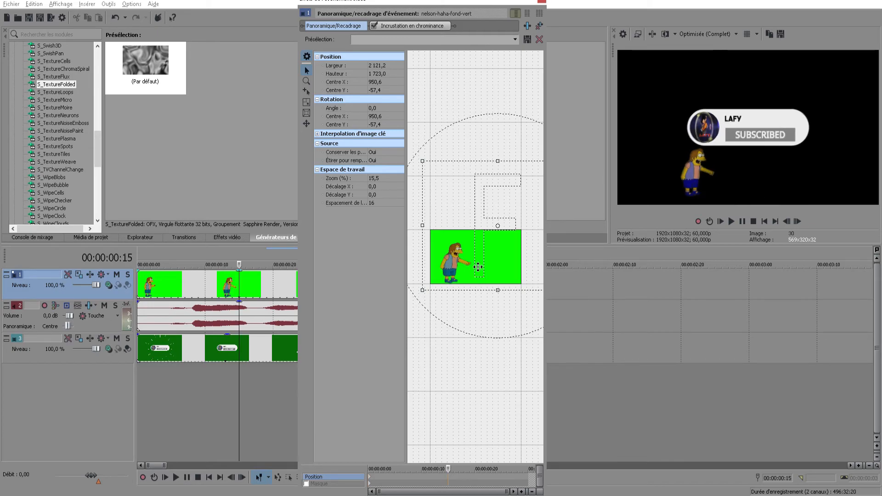
{"action": "left_click_drag", "start_coordinate": [422, 161], "coordinate": [429, 162]}
{"action": "left_click_drag", "start_coordinate": [483, 214], "coordinate": [411, 274]}
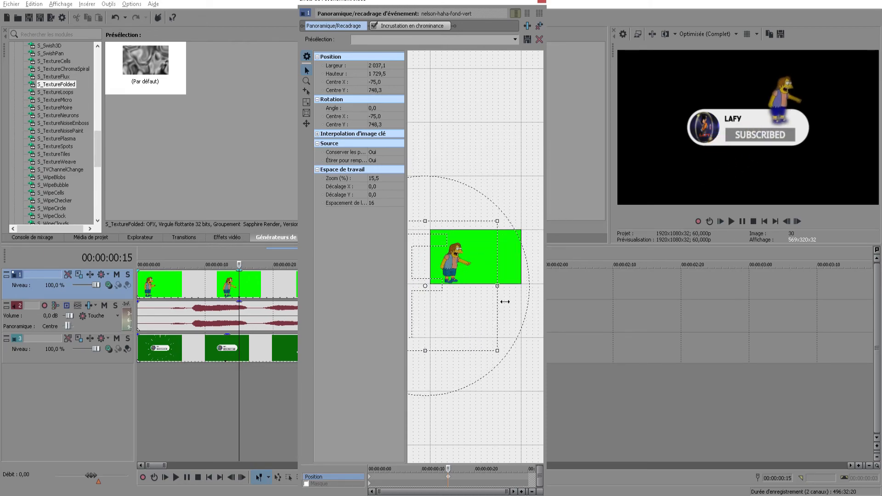
{"action": "left_click_drag", "start_coordinate": [507, 227], "coordinate": [368, 282]}
{"action": "left_click_drag", "start_coordinate": [455, 314], "coordinate": [536, 289]}
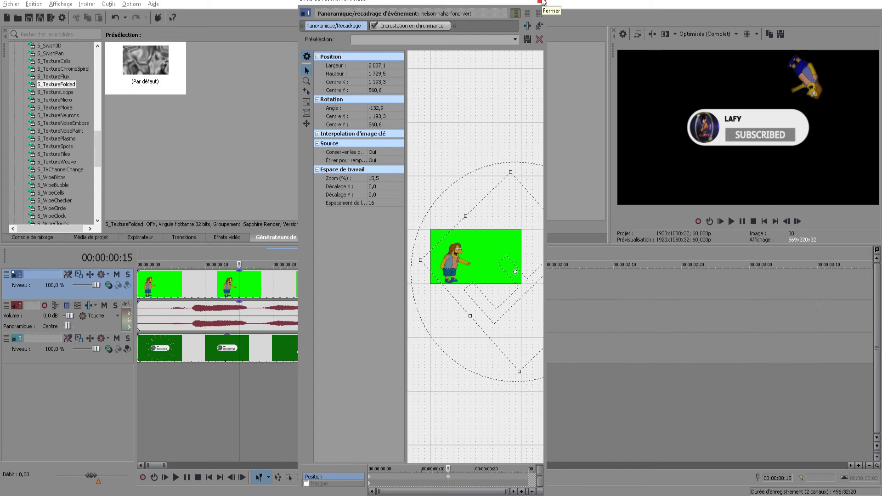
{"action": "left_click", "coordinate": [541, 2]}
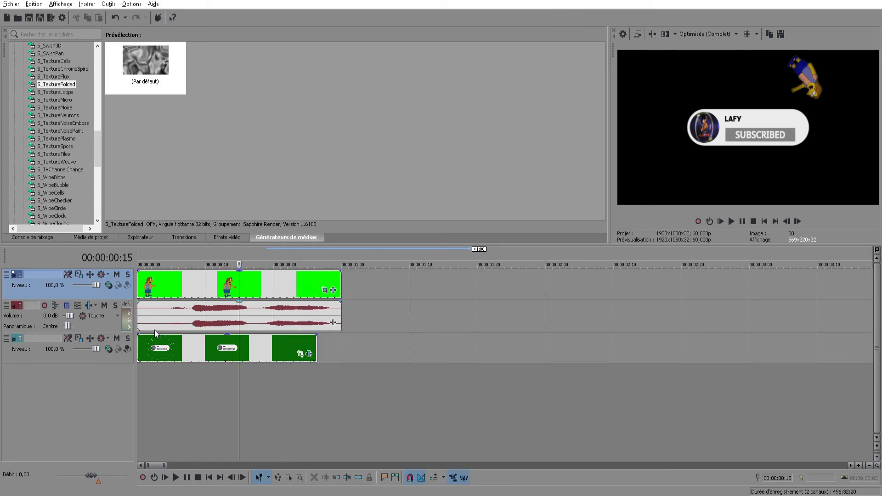
Play the timeline from the start to preview the character's keyframed movement over the subscribe button
{"action": "left_click", "coordinate": [139, 369]}
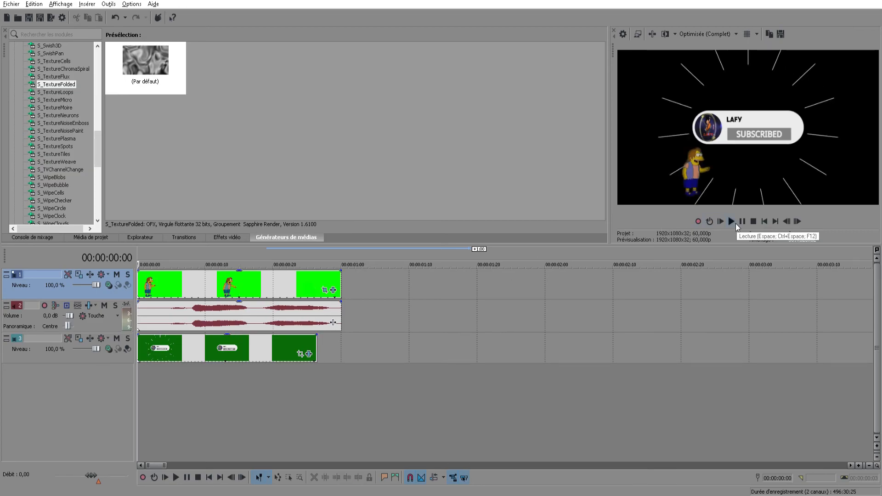
{"action": "left_click", "coordinate": [731, 222]}
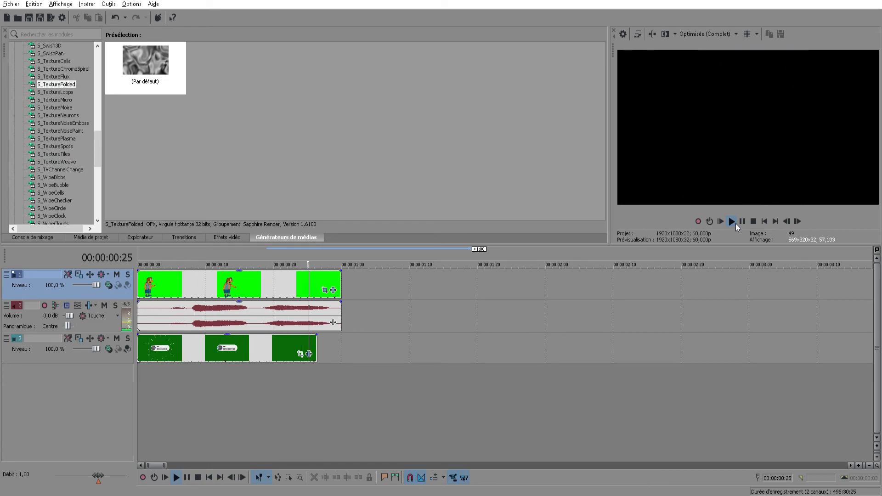
{"action": "left_click", "coordinate": [736, 224]}
{"action": "left_click", "coordinate": [743, 222]}
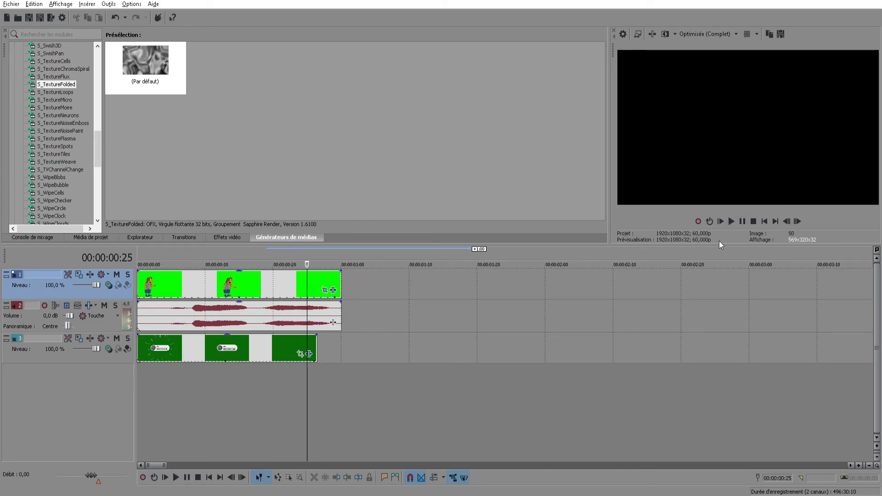
Delete the nelson-haha-fond-vert audio from track 2 and its video clip from track 1
{"action": "left_click", "coordinate": [287, 324]}
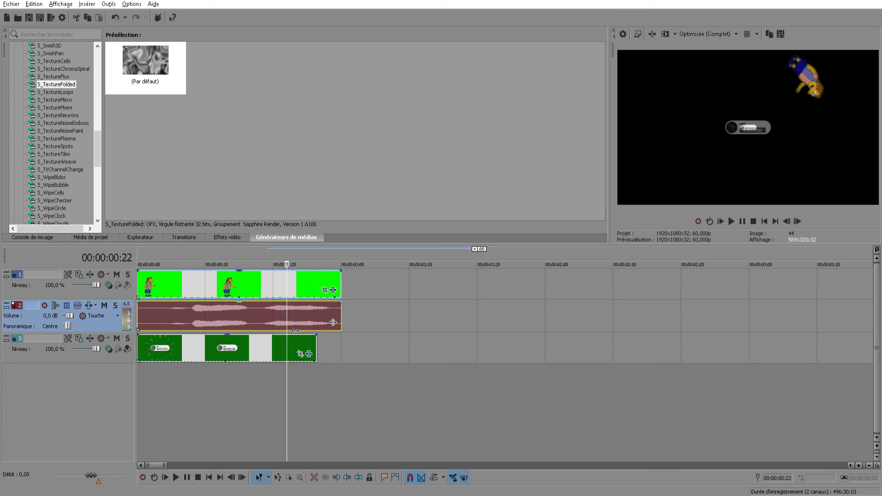
{"action": "left_click", "coordinate": [240, 314]}
{"action": "left_click", "coordinate": [239, 291]}
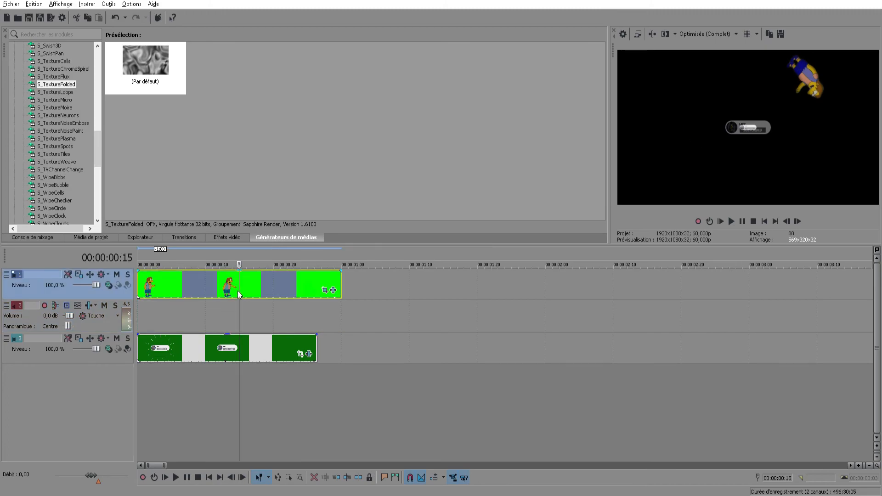
{"action": "key", "text": "Delete"}
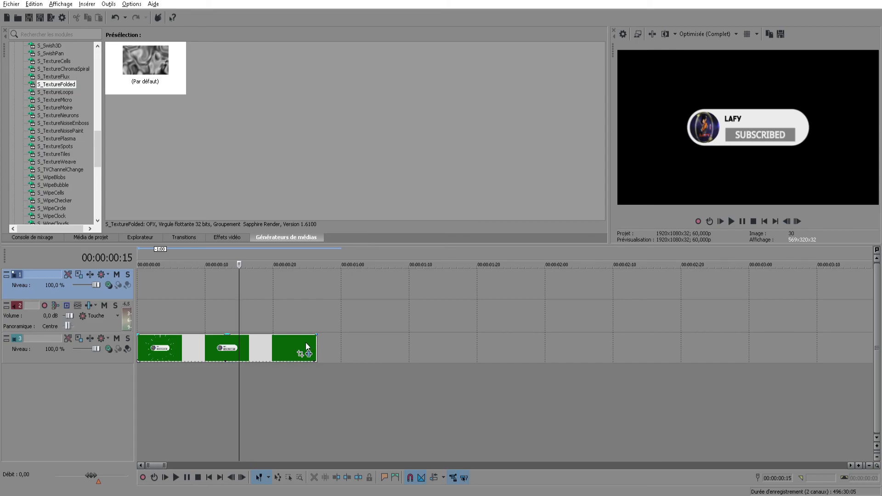
Play the remaining subscribe-button clip on track 3 from the start of the timeline to check its normal speed
{"action": "left_click", "coordinate": [140, 374]}
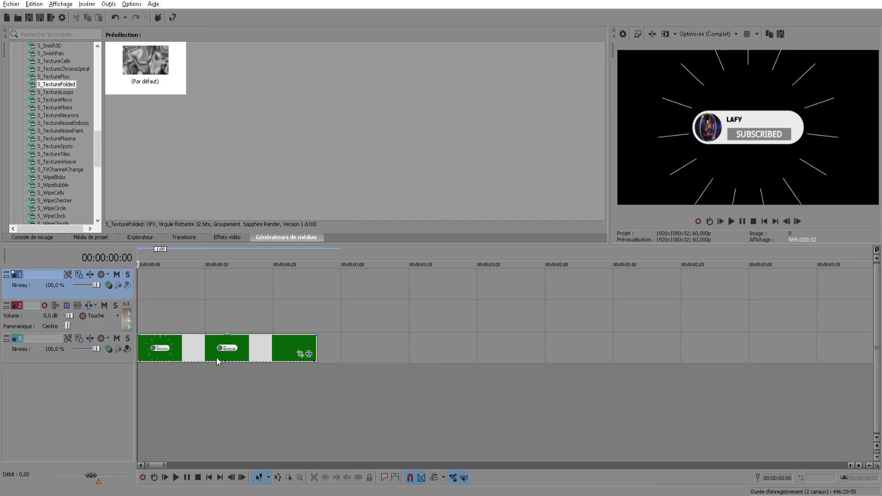
{"action": "left_click", "coordinate": [195, 349]}
{"action": "left_click", "coordinate": [138, 368]}
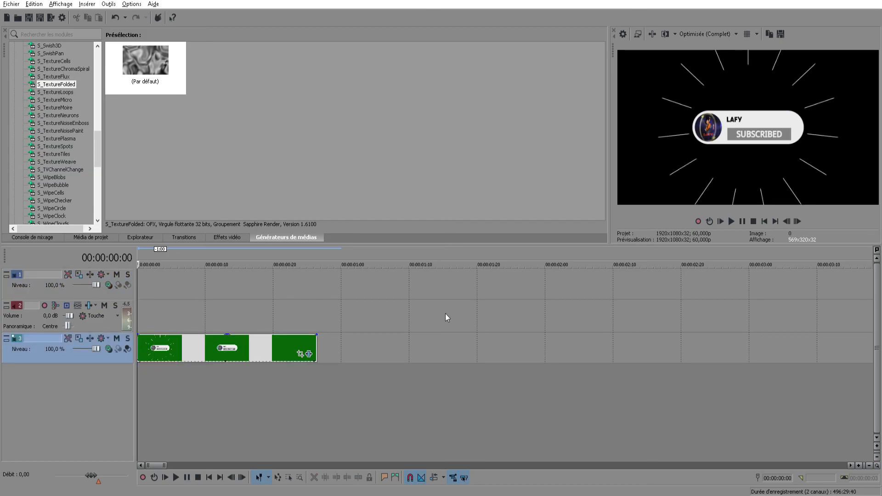
{"action": "left_click", "coordinate": [732, 222]}
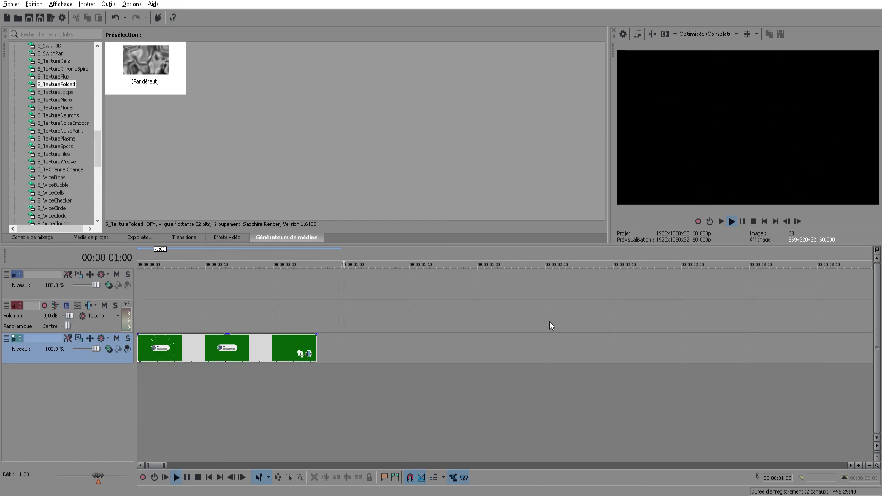
{"action": "left_click", "coordinate": [734, 222]}
{"action": "left_click", "coordinate": [743, 222]}
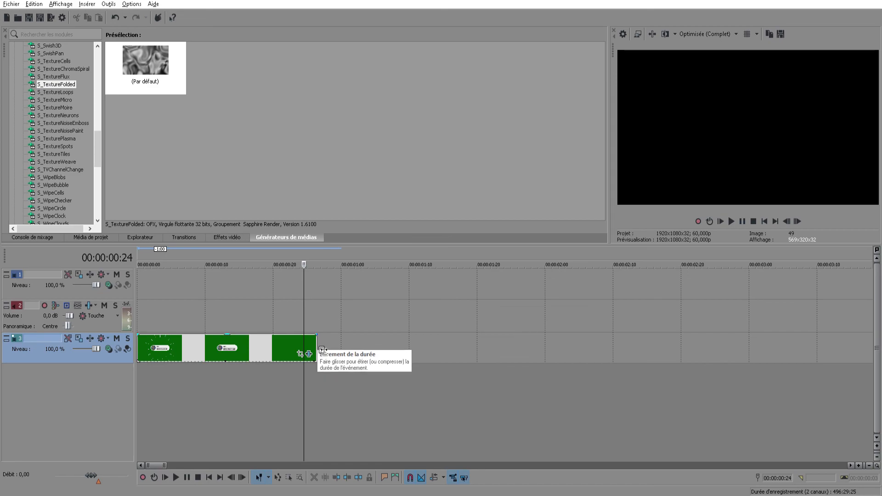
Time-stretch the subscribe-button clip on track 3 to about 3.5 seconds and play it from the start in slow motion
{"action": "left_click_drag", "start_coordinate": [324, 352], "coordinate": [767, 352]}
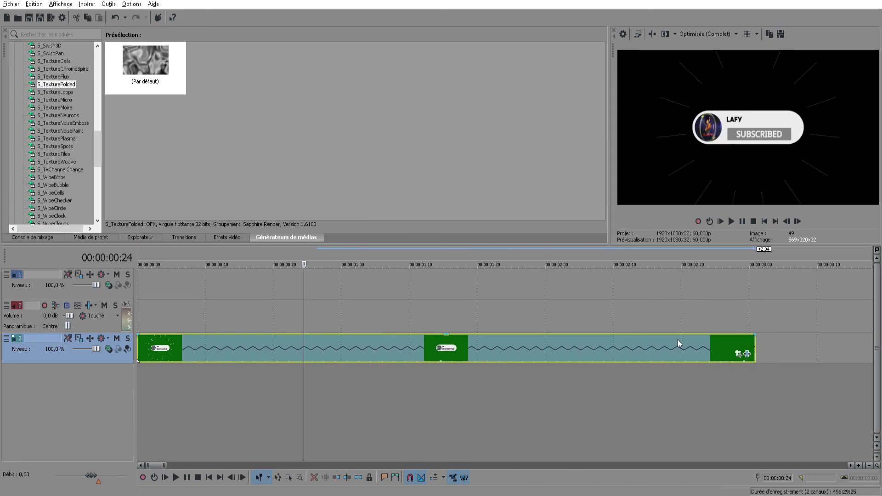
{"action": "scroll", "coordinate": [457, 309], "scroll_direction": "down", "scroll_amount": 2}
{"action": "scroll", "coordinate": [457, 309], "scroll_direction": "down", "scroll_amount": 2}
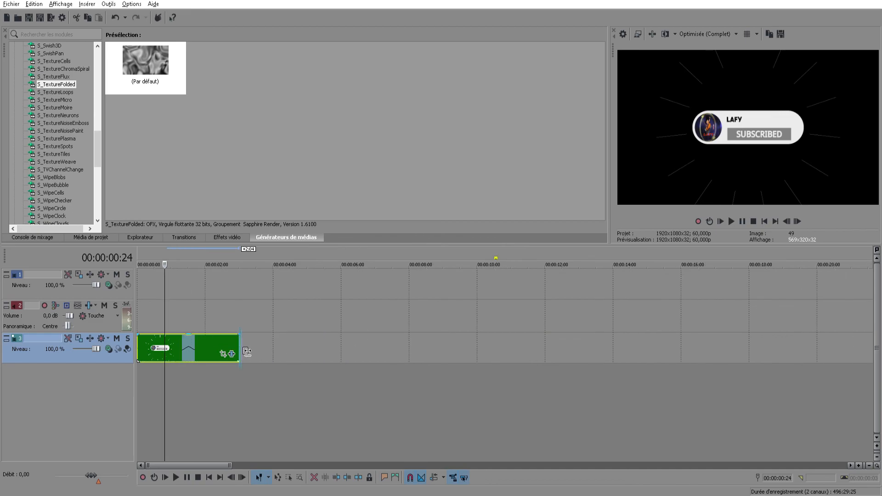
{"action": "left_click_drag", "start_coordinate": [240, 353], "coordinate": [258, 353]}
{"action": "left_click", "coordinate": [138, 364]}
{"action": "left_click", "coordinate": [732, 221]}
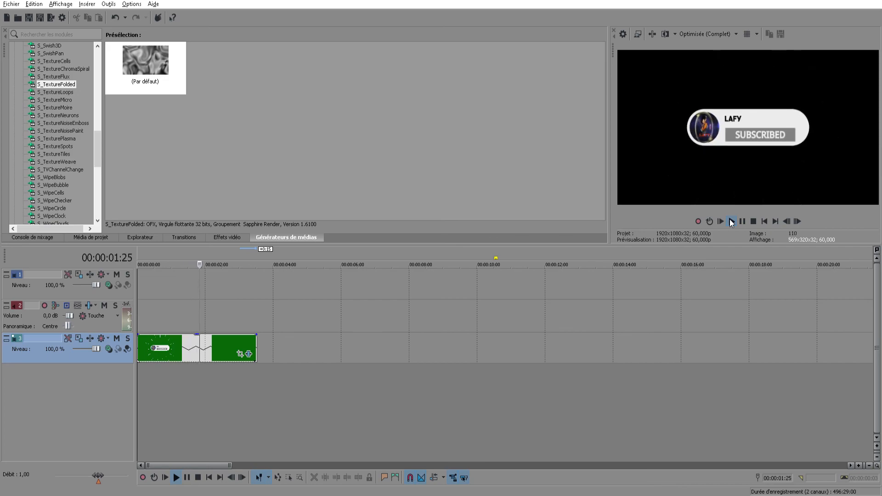
{"action": "left_click", "coordinate": [742, 222]}
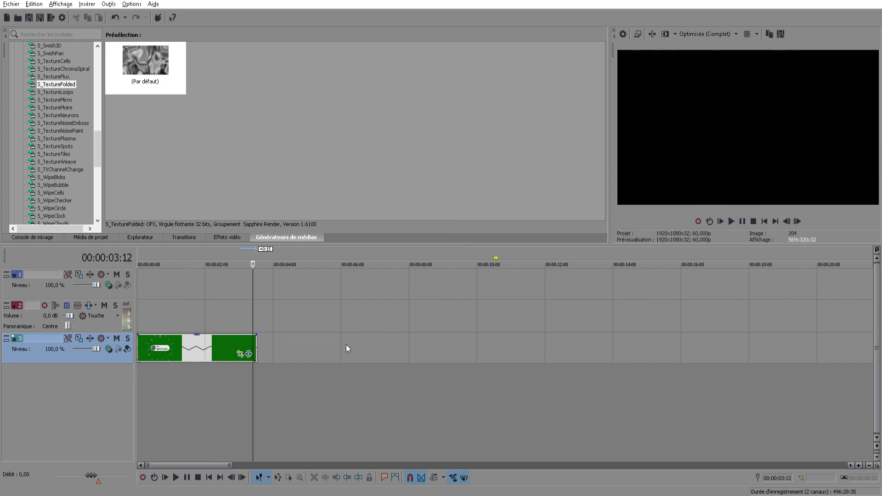
Time-compress the subscribe-button clip on track 3 to about 11 frames and play it from the start at the faster speed
{"action": "left_click_drag", "start_coordinate": [262, 352], "coordinate": [156, 353]}
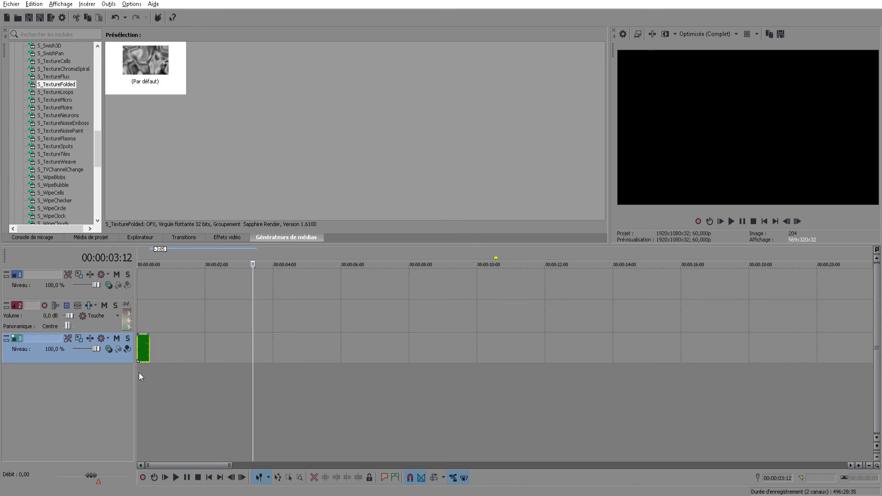
{"action": "left_click", "coordinate": [139, 373]}
{"action": "left_click", "coordinate": [733, 221]}
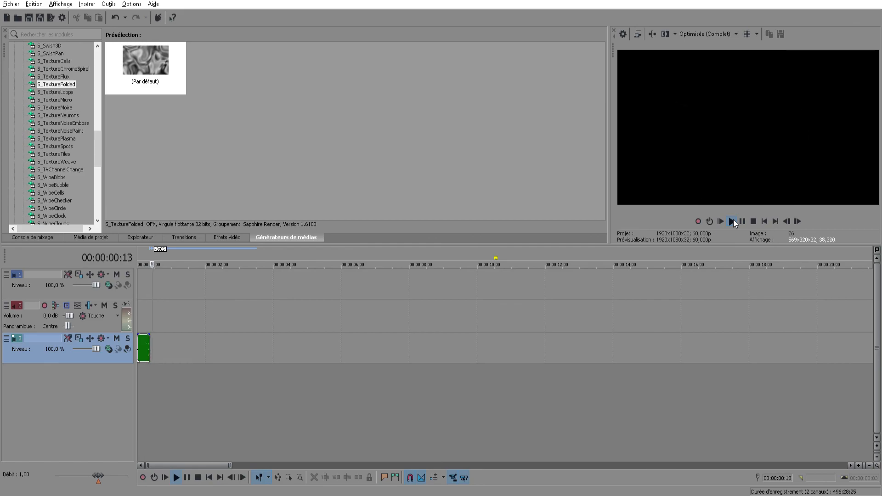
{"action": "left_click", "coordinate": [741, 222]}
{"action": "scroll", "coordinate": [213, 330], "scroll_direction": "up", "scroll_amount": 8}
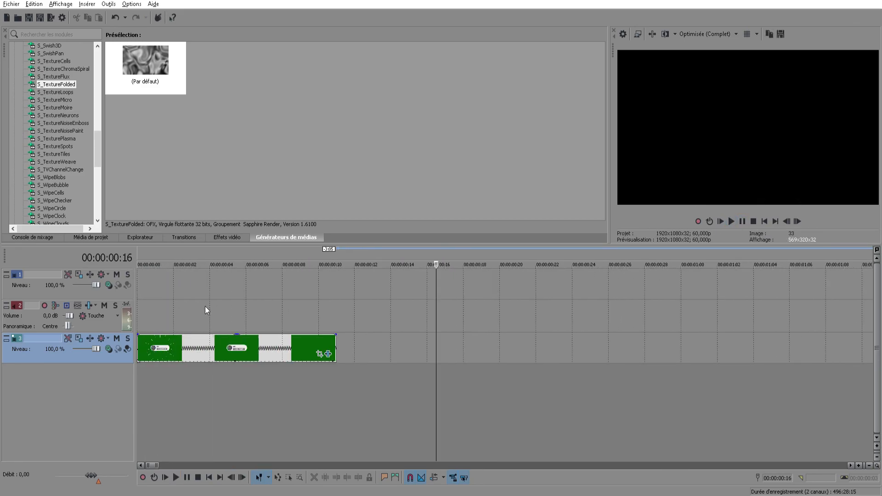